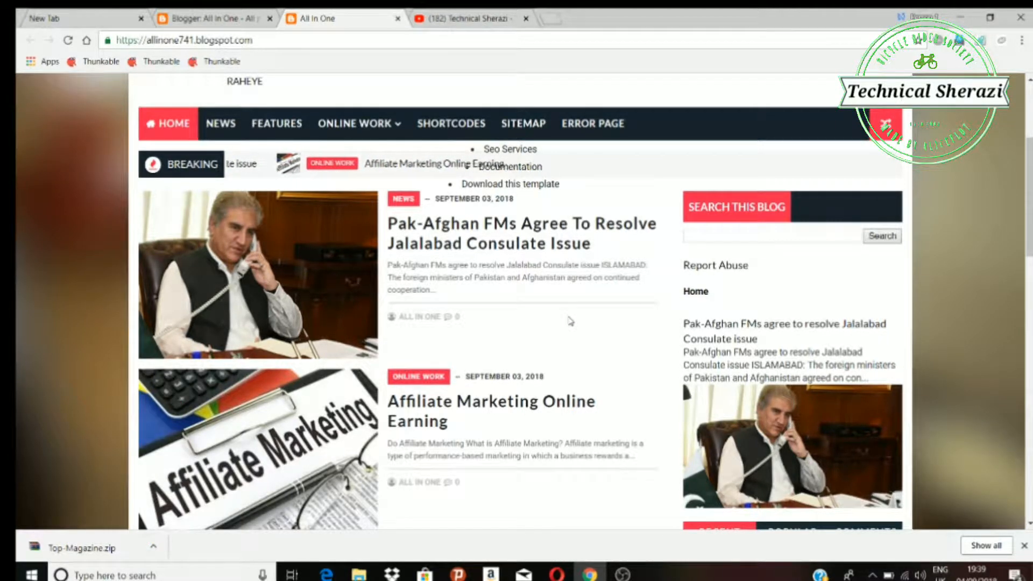
Open the Google homepage from the new-tab page and switch to the second signed-in Google account.
scroll(567, 321, up, 4)
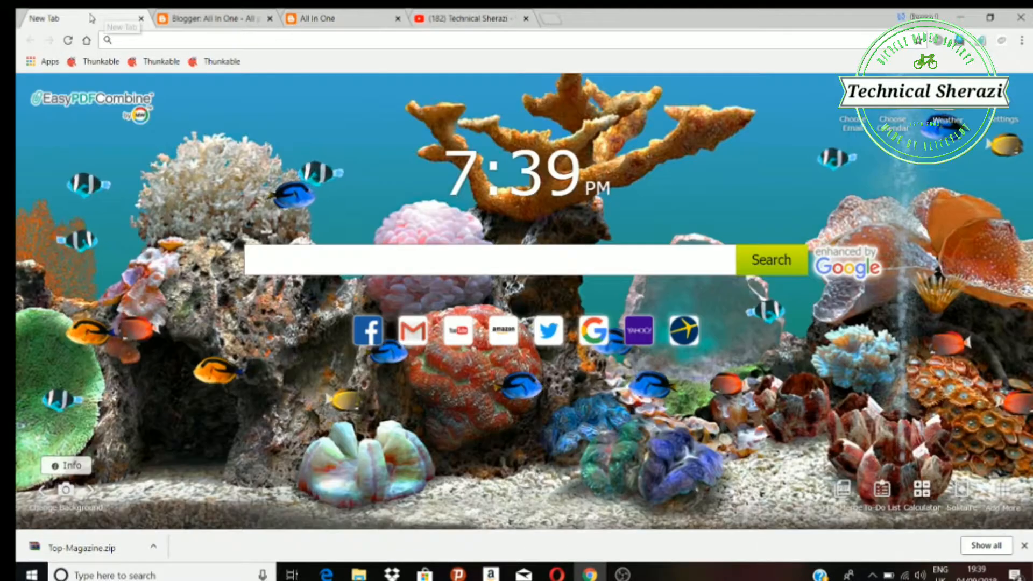
click(91, 19)
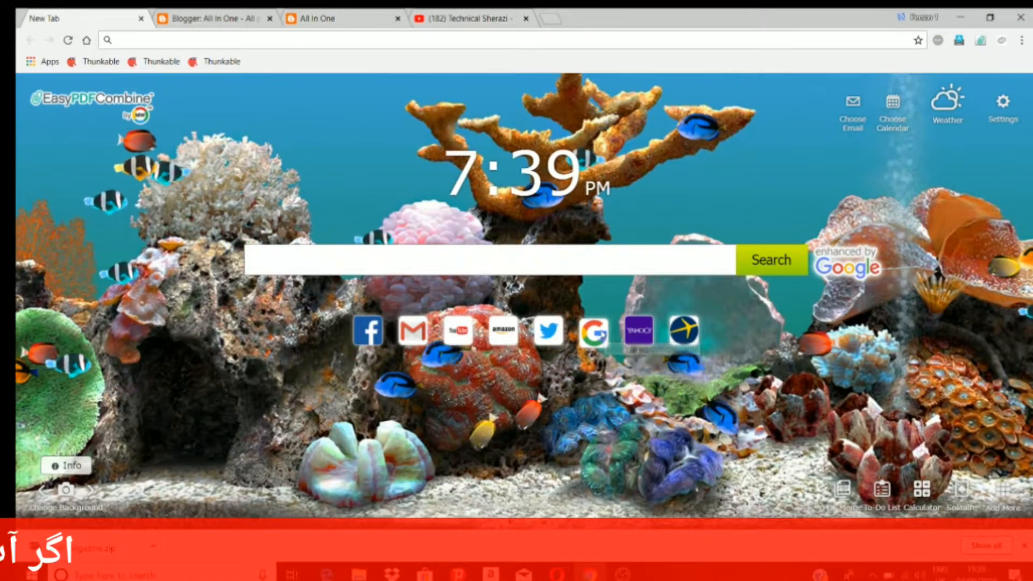
click(605, 334)
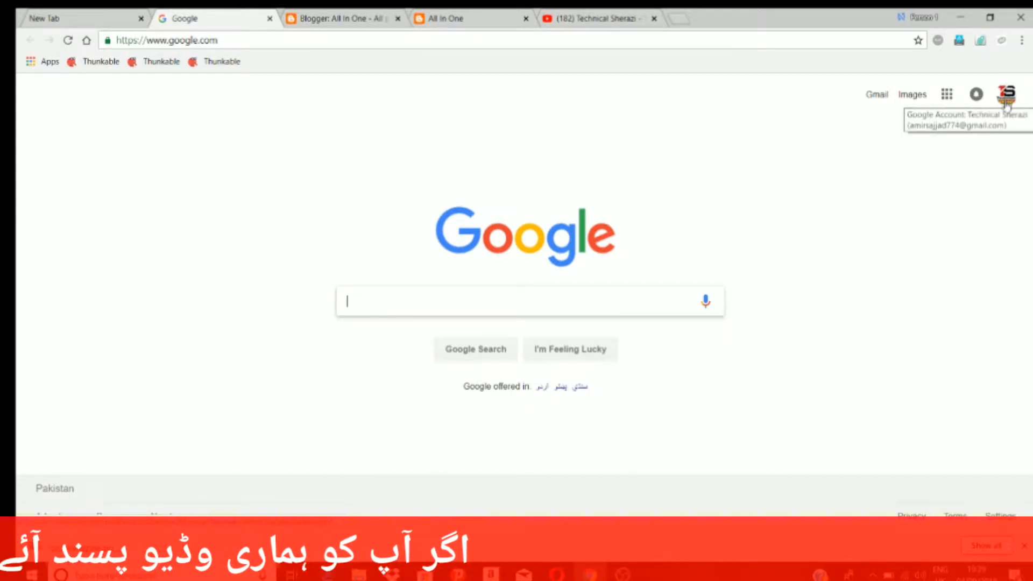
click(1006, 97)
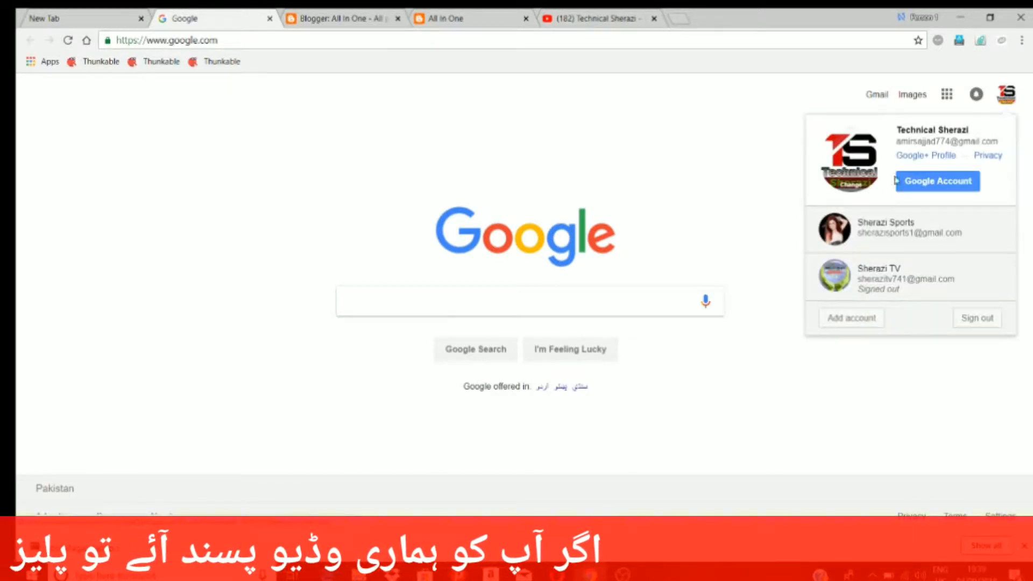
click(839, 232)
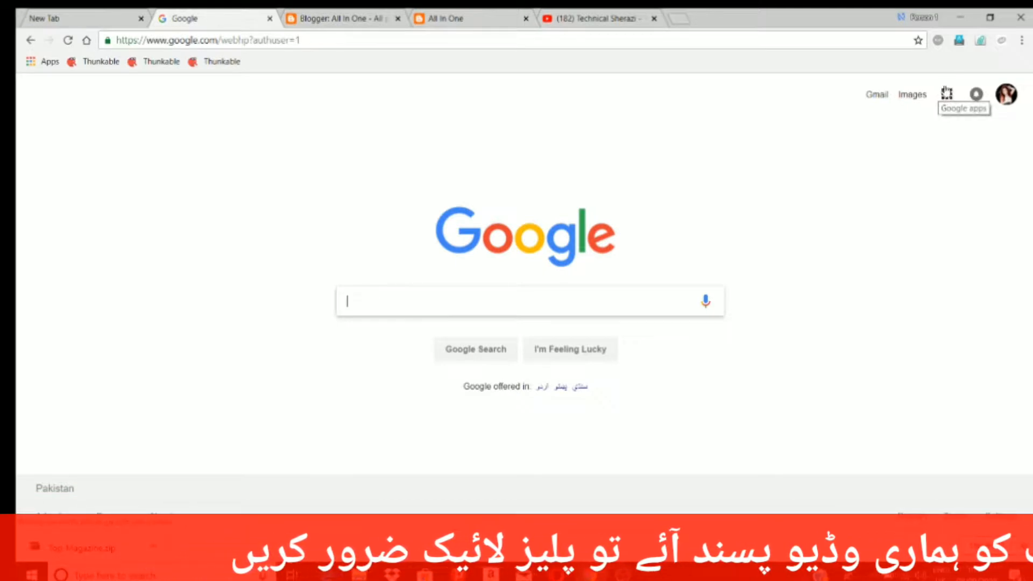
Open Blogger from the extended list of Google apps.
click(948, 97)
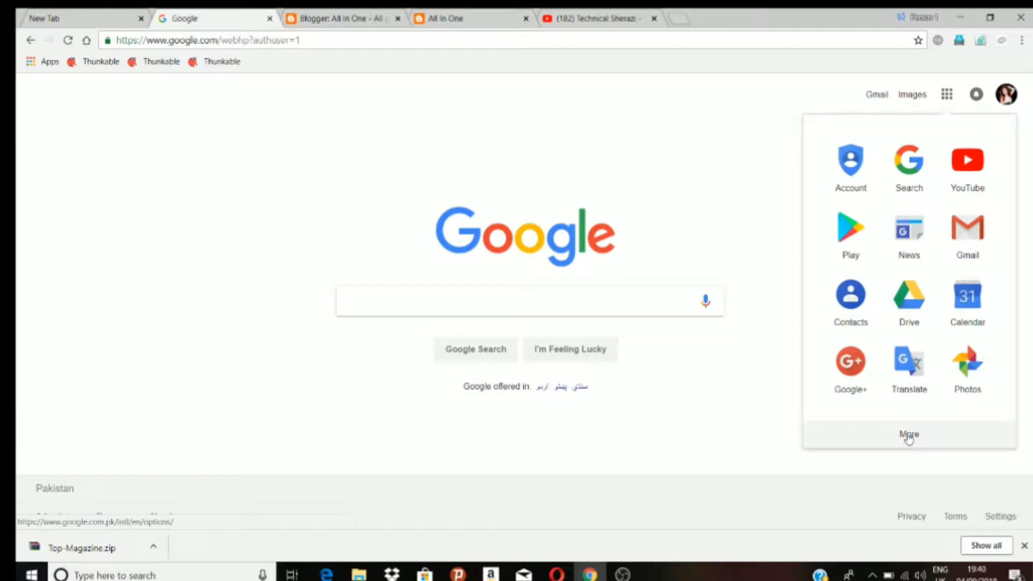
click(909, 436)
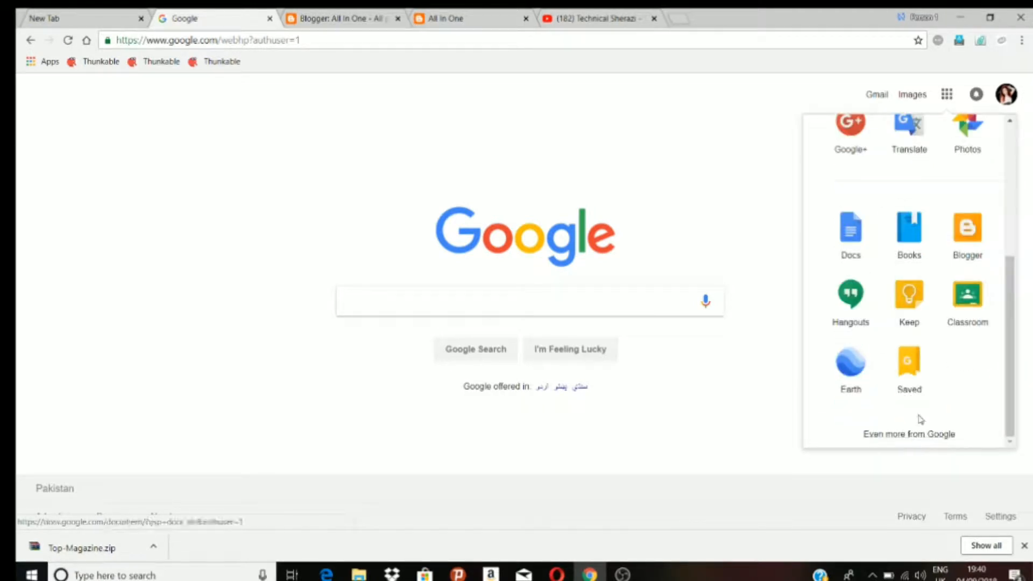
click(964, 237)
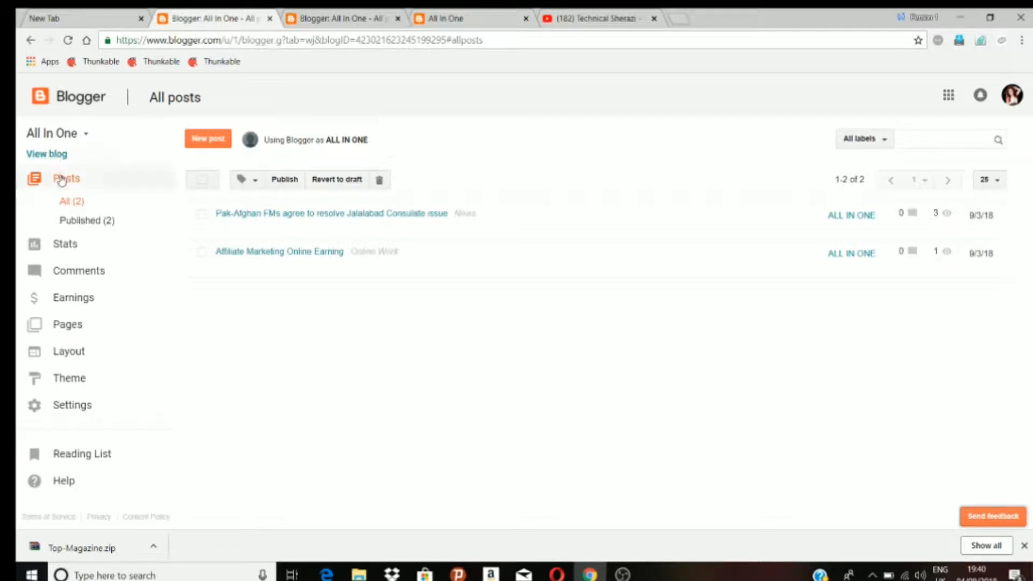
Start creating a new blog from the blog list and title it "one to all".
click(82, 137)
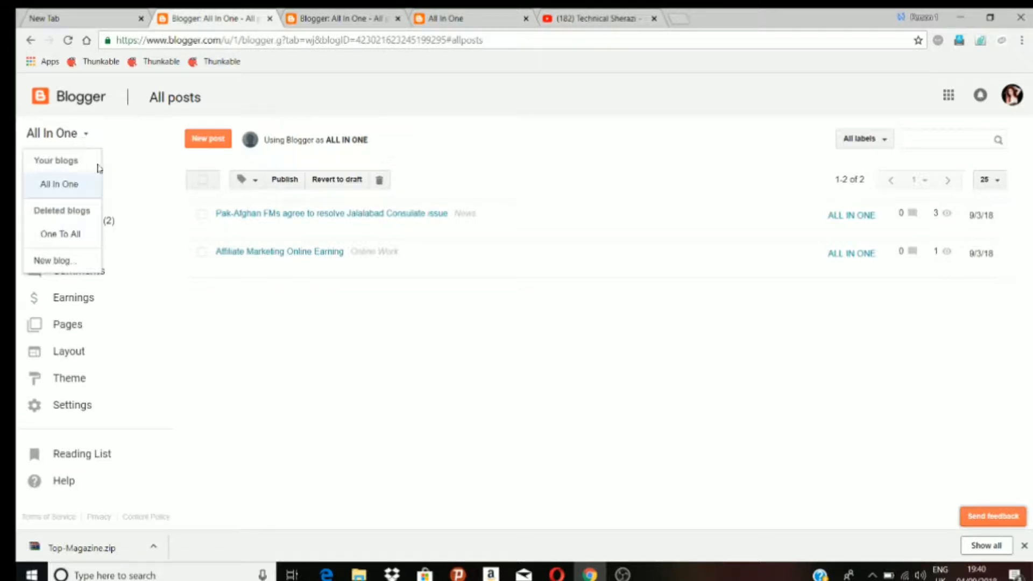
click(58, 261)
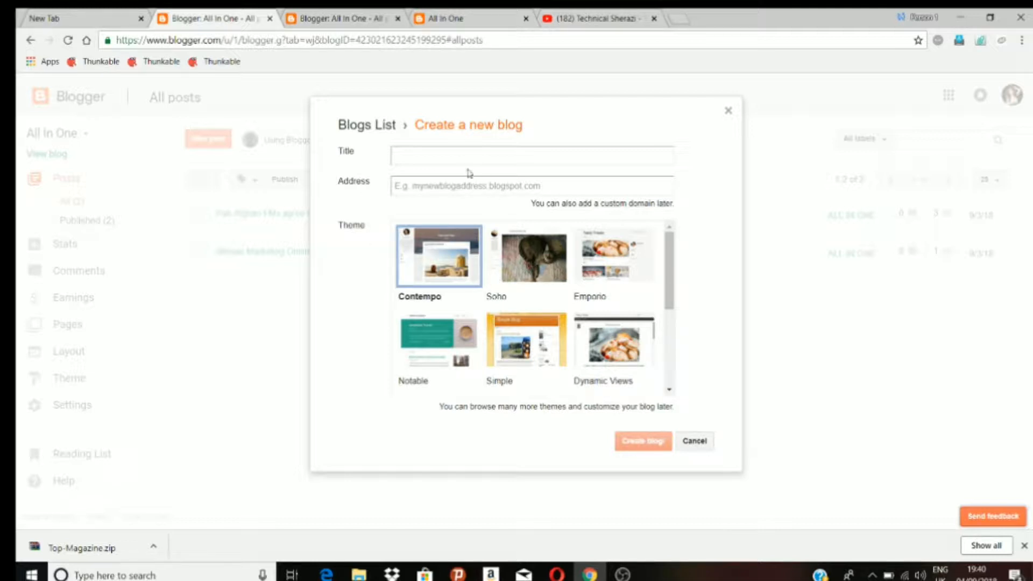
click(407, 154)
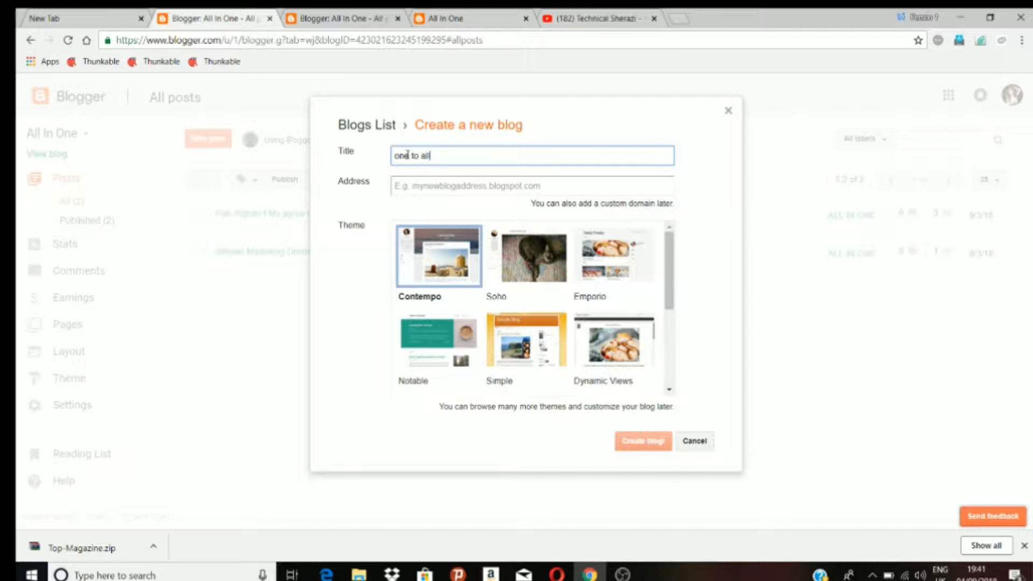
Enter onetoall.blogspot.com as the new blog's address.
click(405, 187)
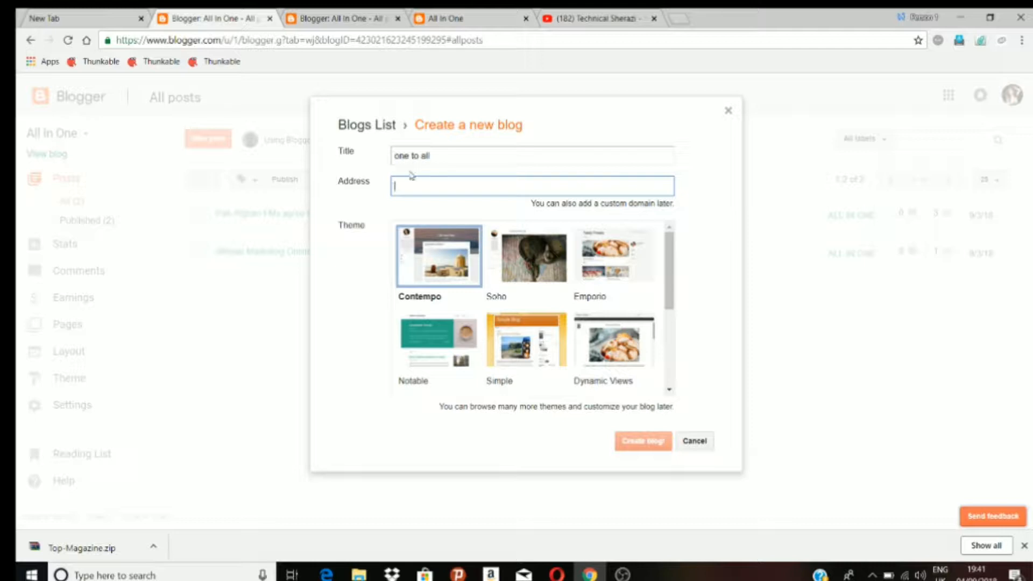
text(onr)
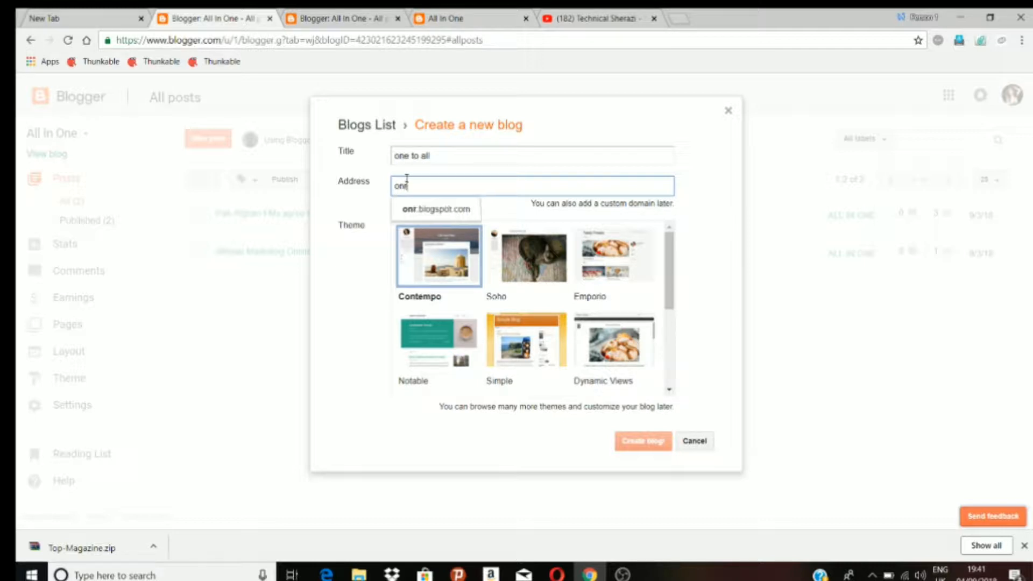
key(BackSpace)
text(etoall)
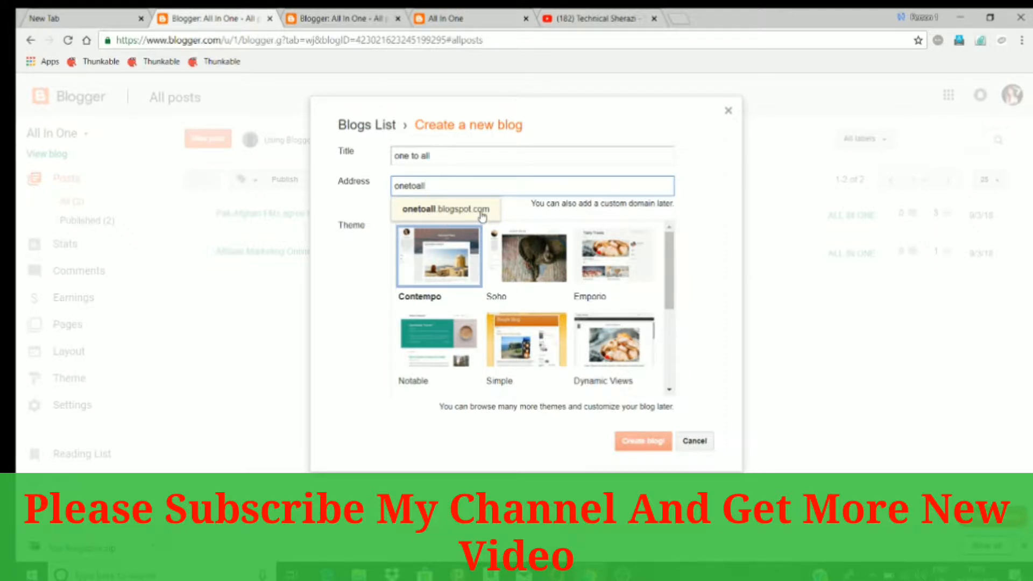
click(463, 209)
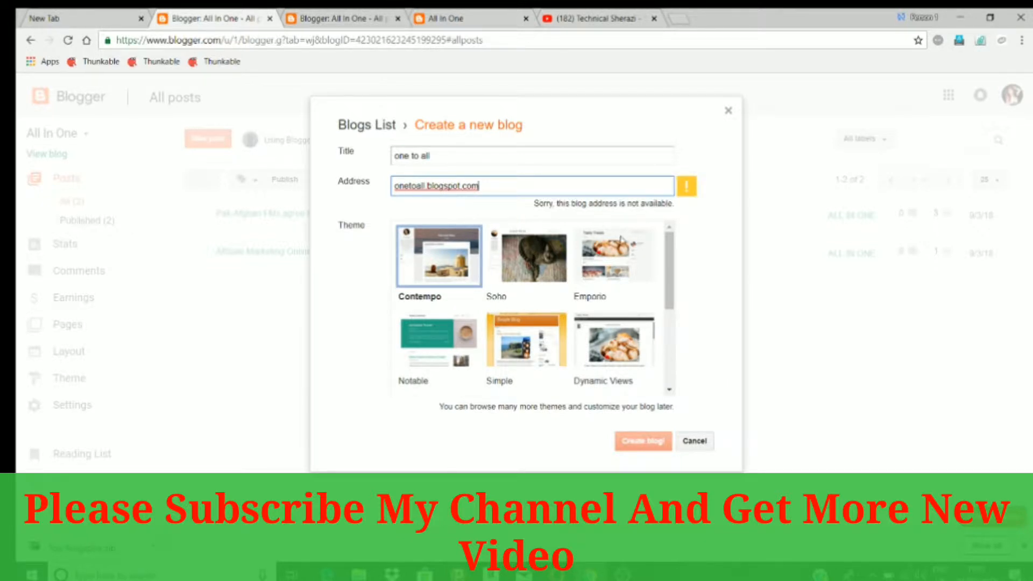
Change the blog address to onetoall007.blogspot.com and create the blog with the Contempo theme.
click(426, 187)
text(007)
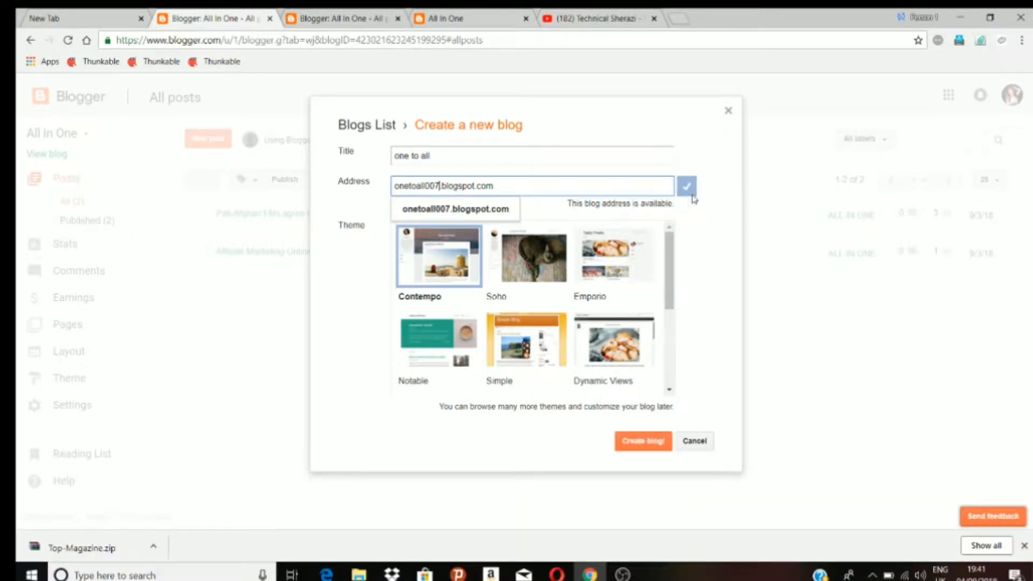
click(442, 213)
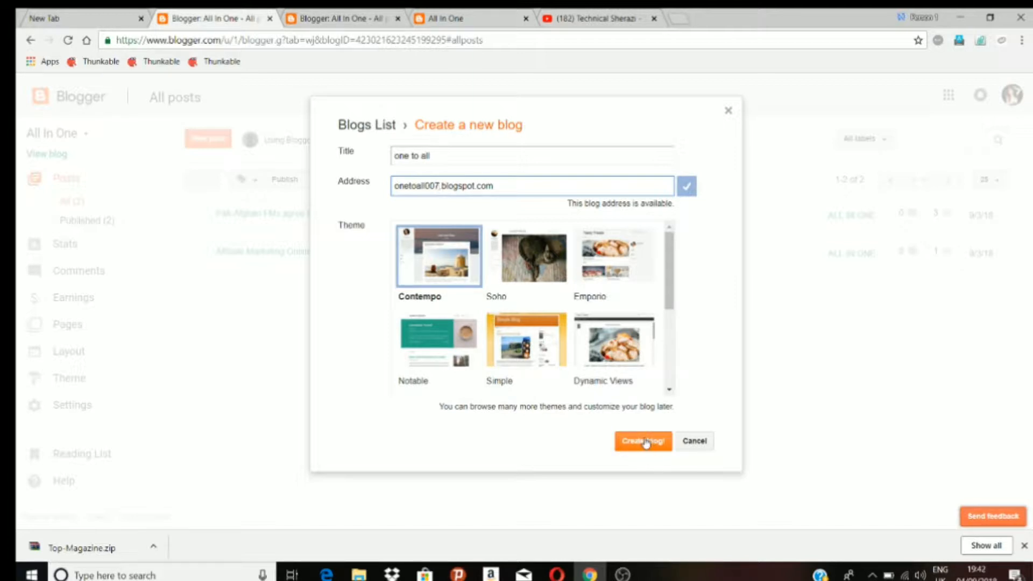
click(646, 442)
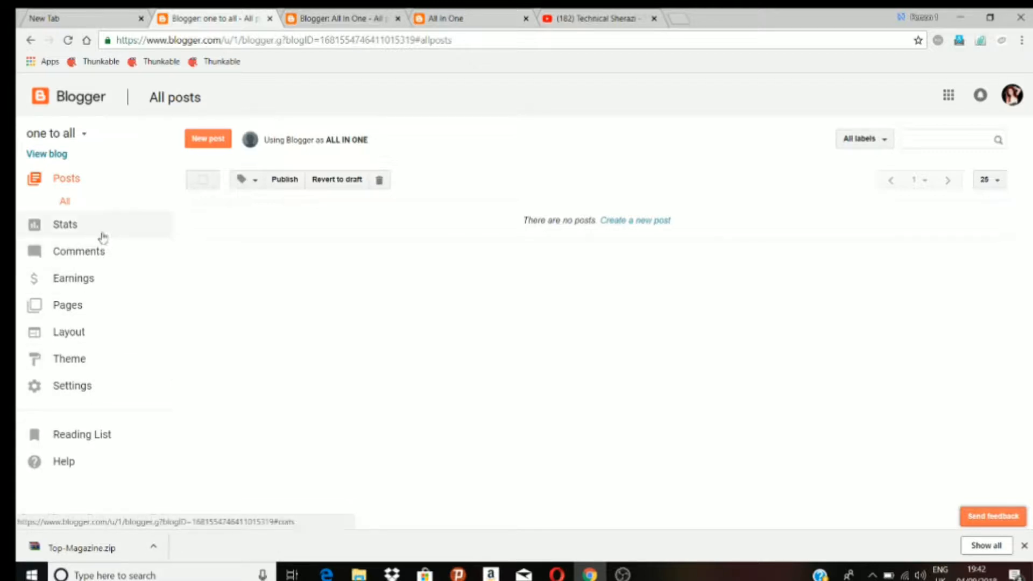
Start a new post in the "one to all" blog, ready for writing in its body.
click(210, 140)
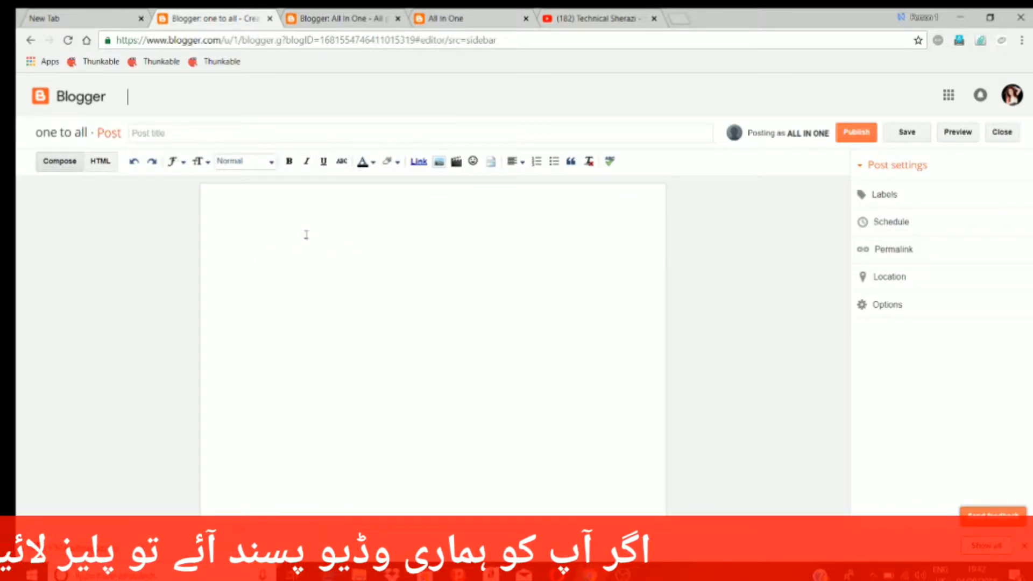
click(270, 226)
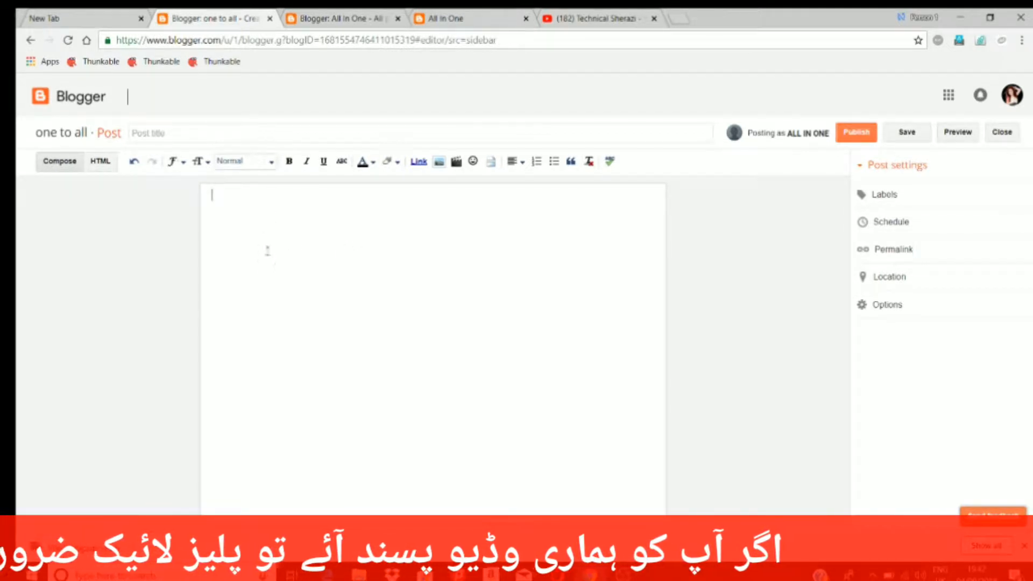
Open the Pak-Afghan FMs post of the All In One blog for editing and copy its article text from "ISLAMABAD" to the end.
click(356, 20)
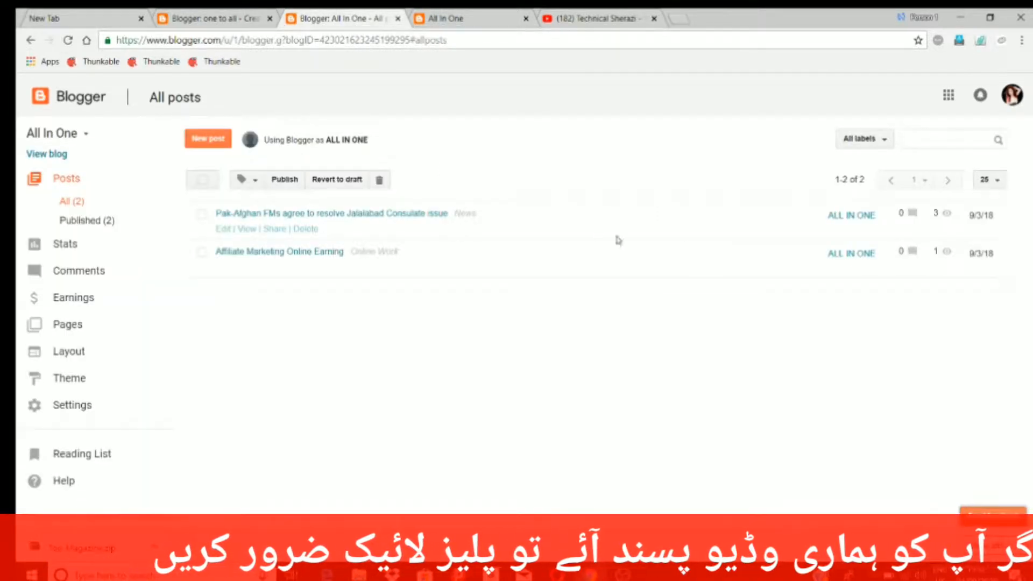
click(223, 230)
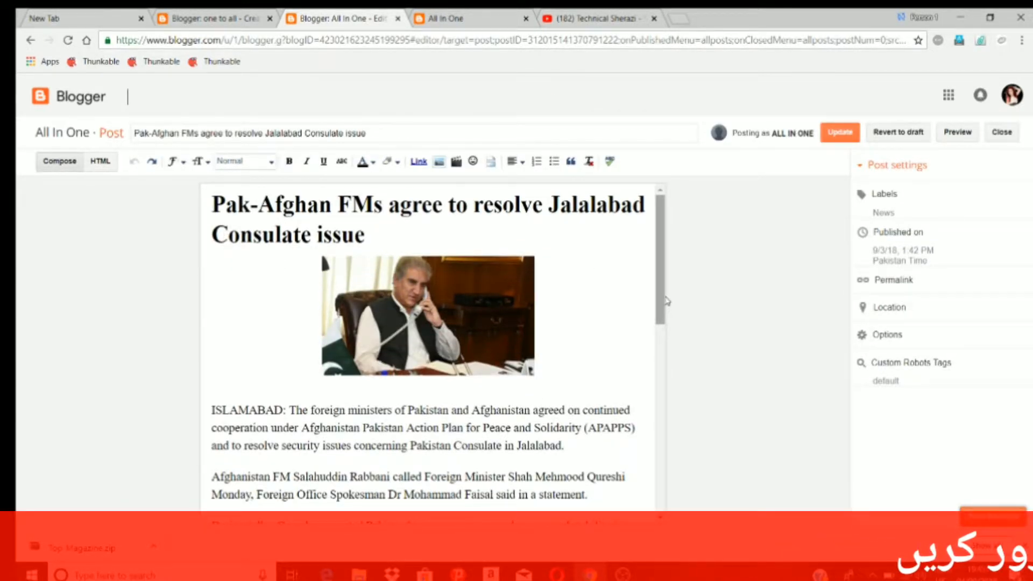
scroll(658, 350, down, 4)
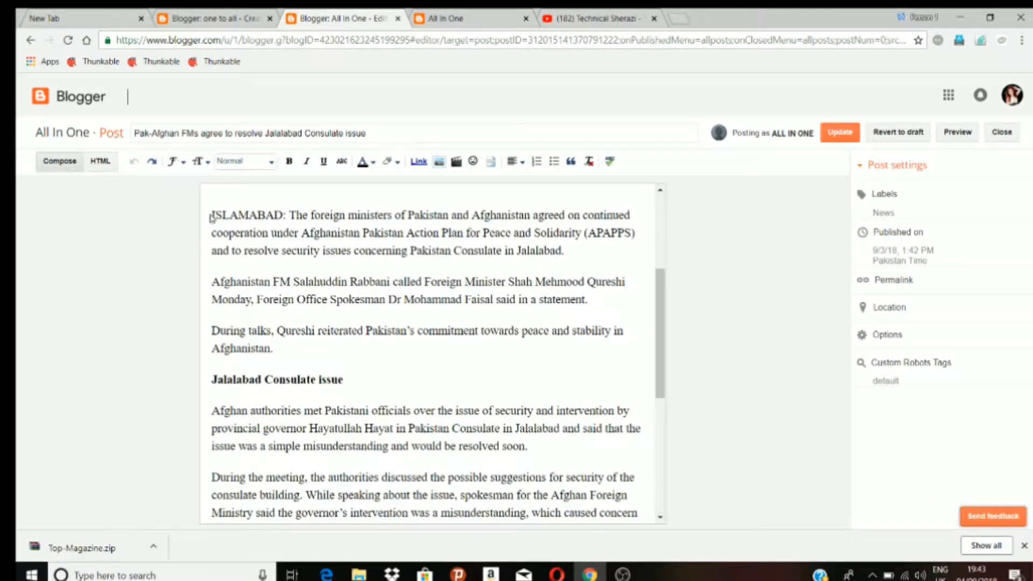
drag(211, 218, 589, 530)
key(ctrl+c)
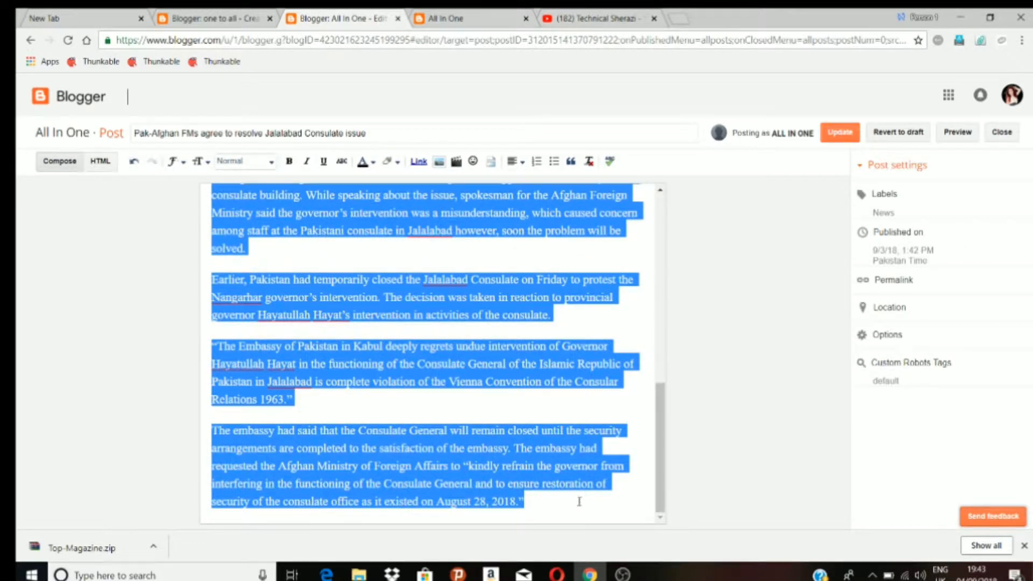
right_click(471, 460)
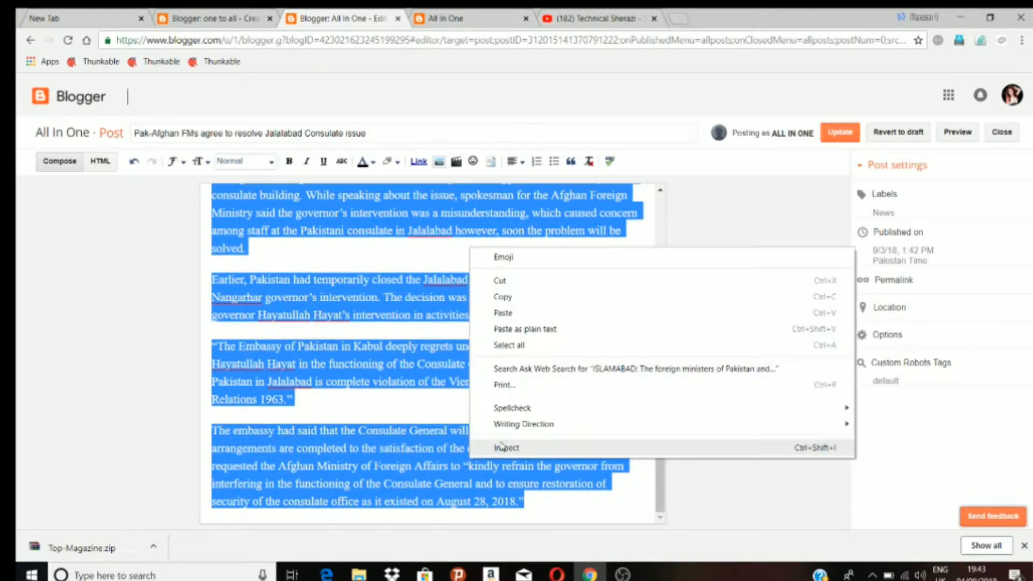
click(504, 297)
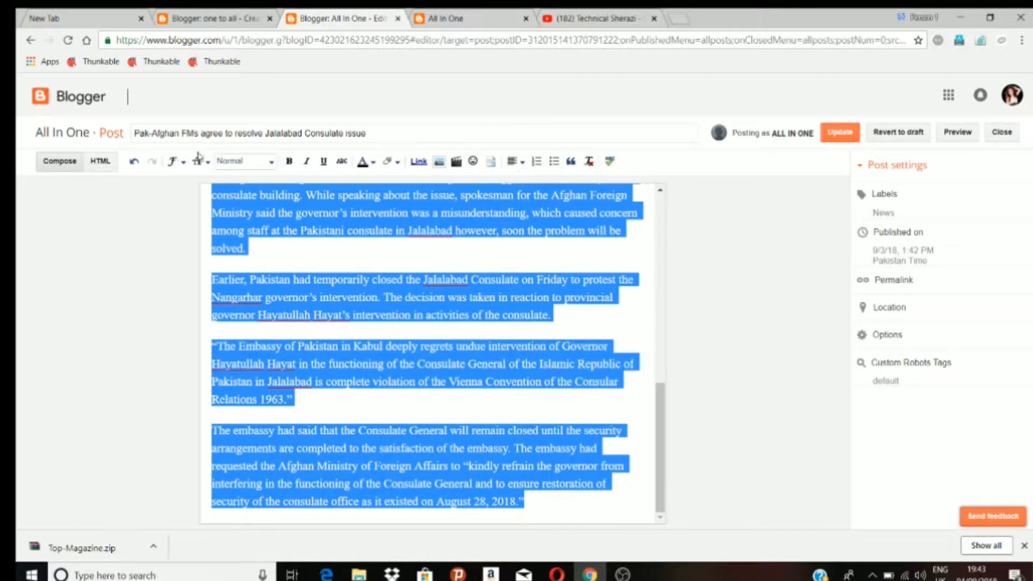
Paste the copied article text into the new "one to all" post and insert two blank lines above it.
click(218, 19)
right_click(231, 231)
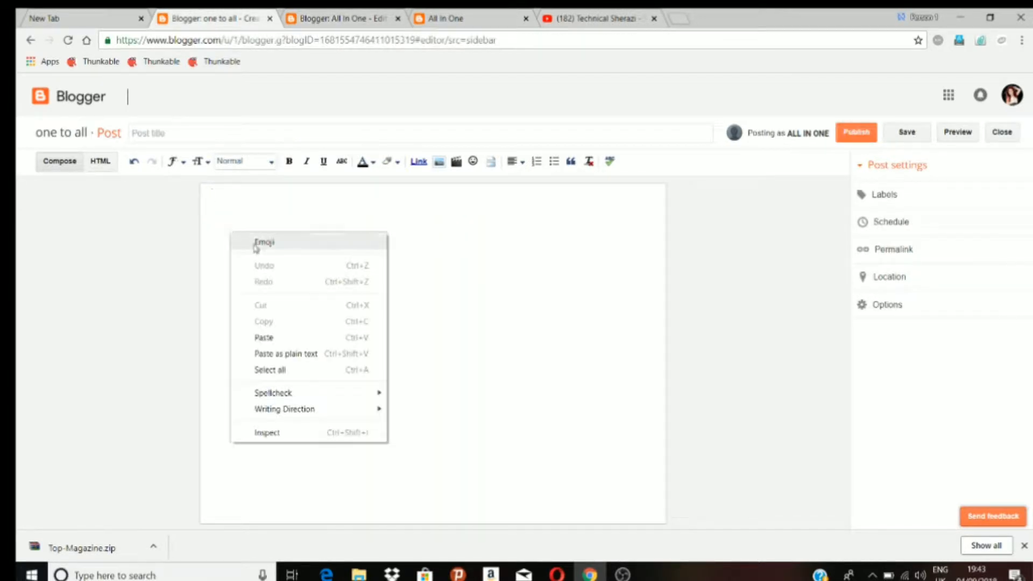
click(275, 336)
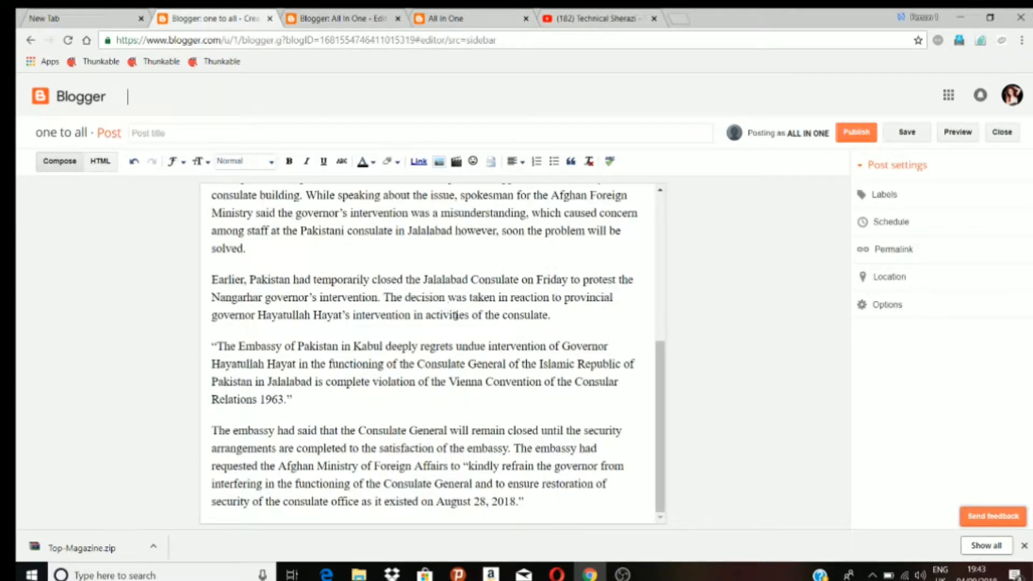
scroll(446, 353, up, 5)
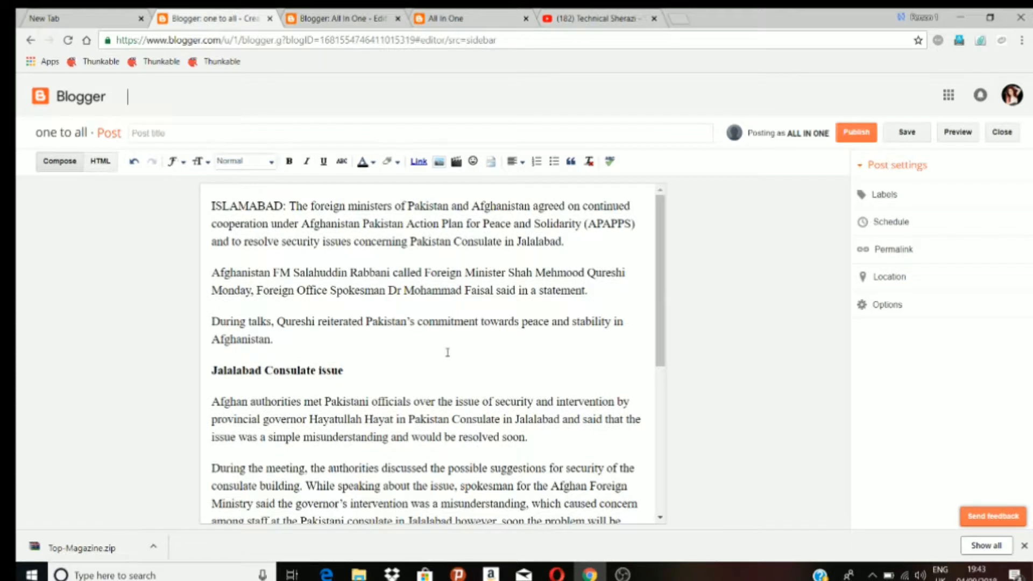
click(210, 197)
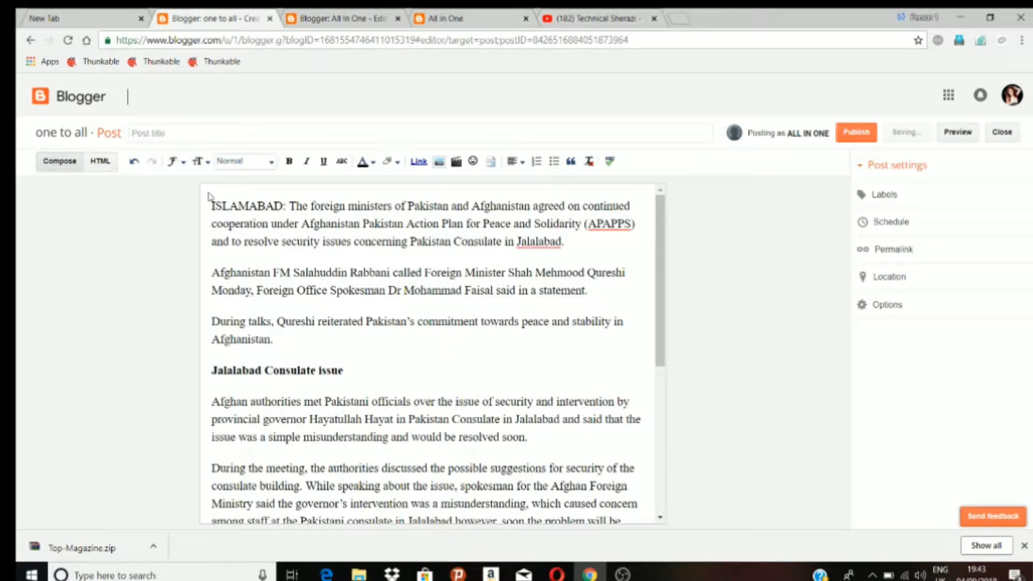
key(Return)
key(Return)
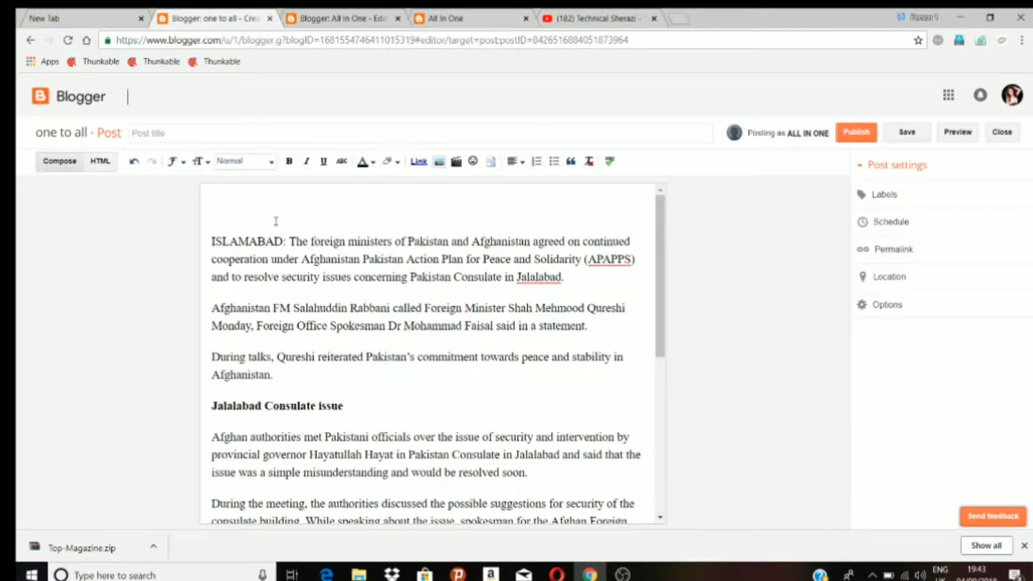
Try to copy the heading at the top of the Pak-Afghan FMs post body in the All In One blog.
click(365, 18)
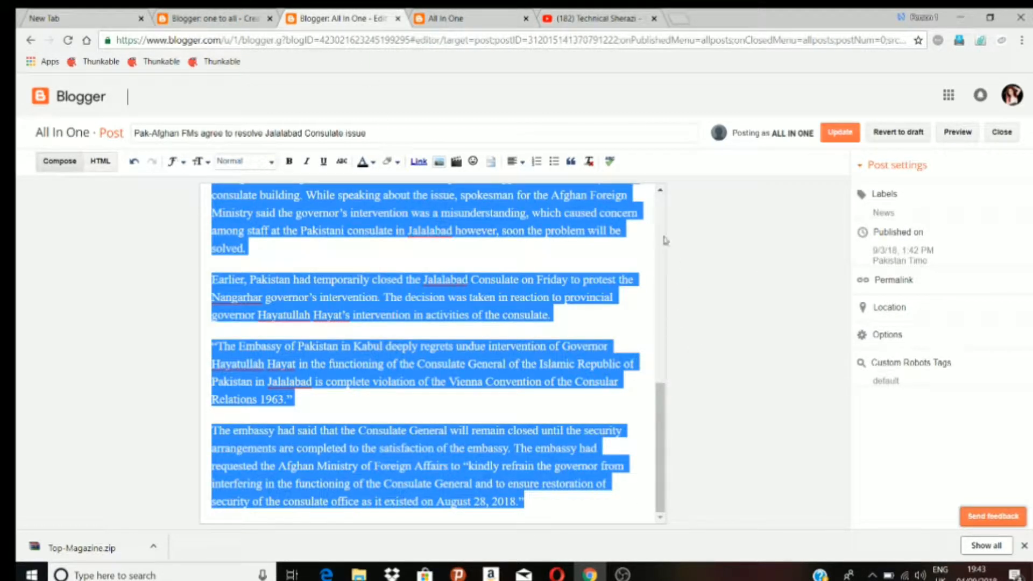
scroll(662, 206, up, 10)
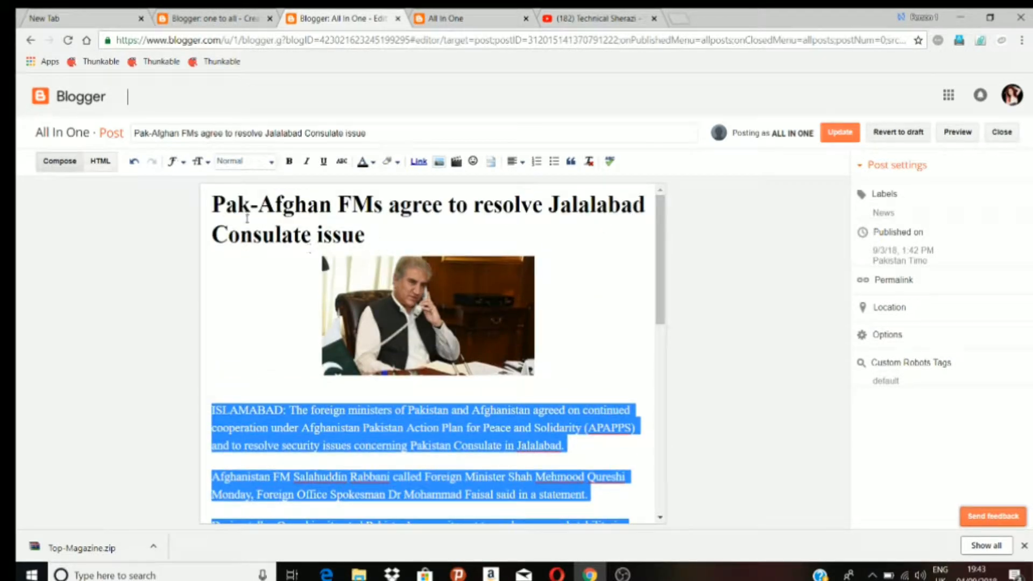
drag(213, 204, 354, 226)
right_click(340, 226)
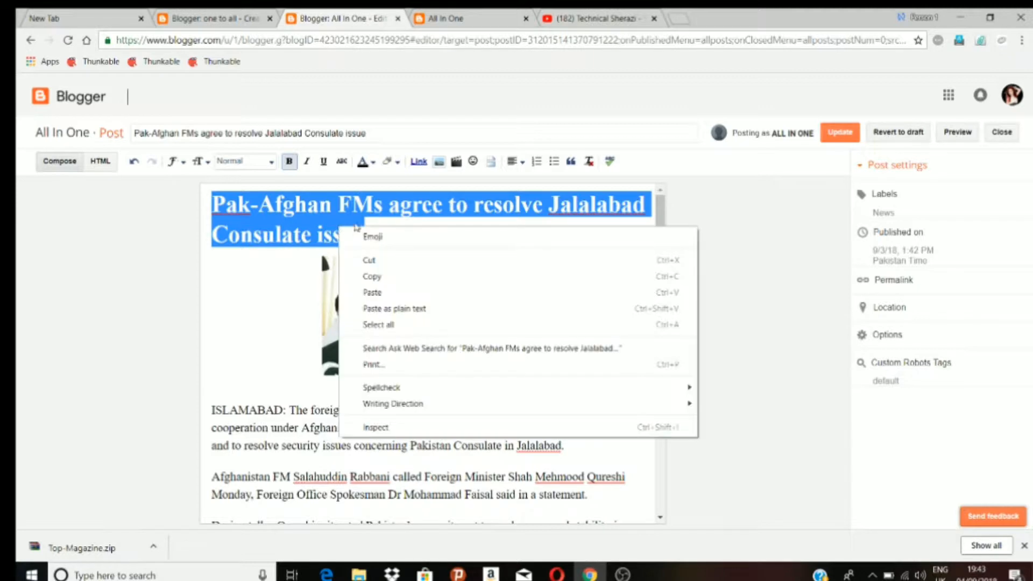
click(383, 293)
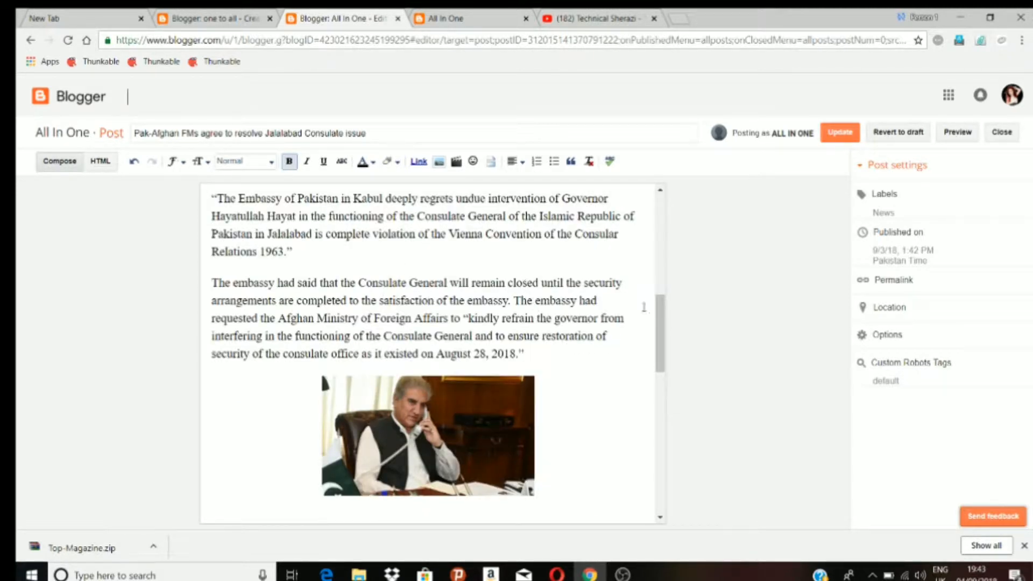
drag(660, 309, 666, 223)
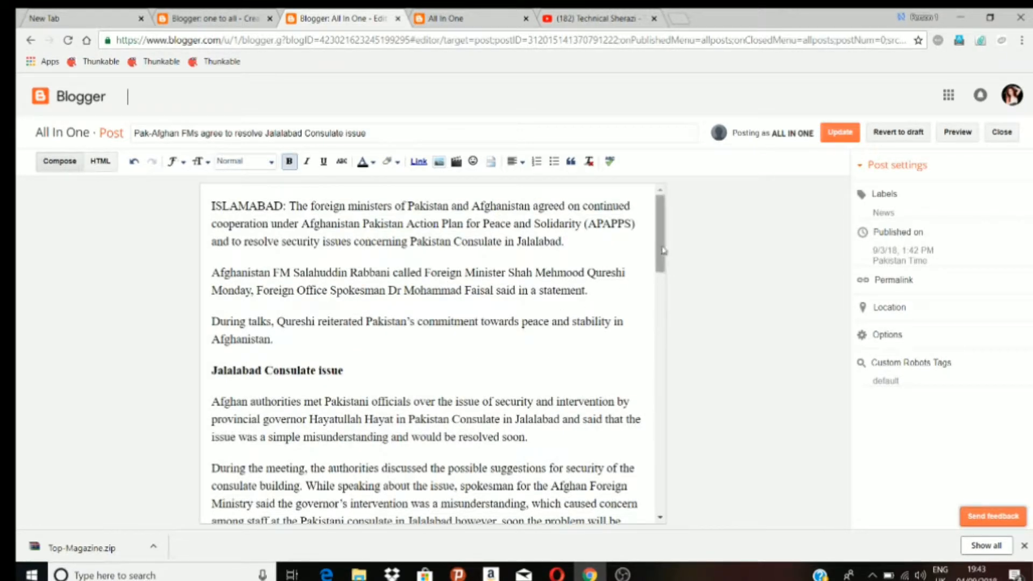
drag(671, 249, 668, 206)
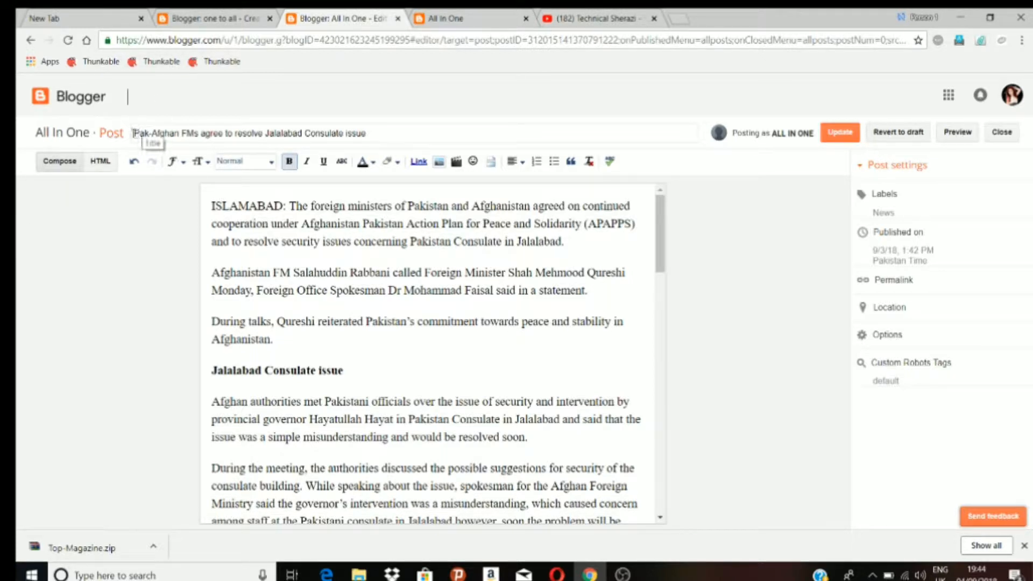
Copy the All In One post's title "Pak-Afghan FMs agree to resolve Jalalabad Consulate issue" into the title of the new "one to all" post.
drag(136, 132, 367, 132)
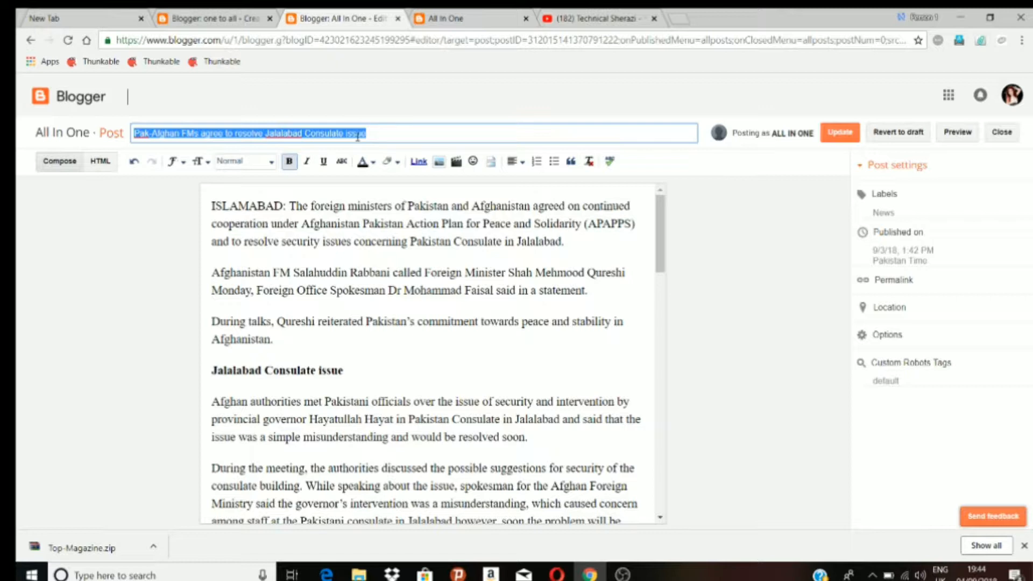
right_click(315, 132)
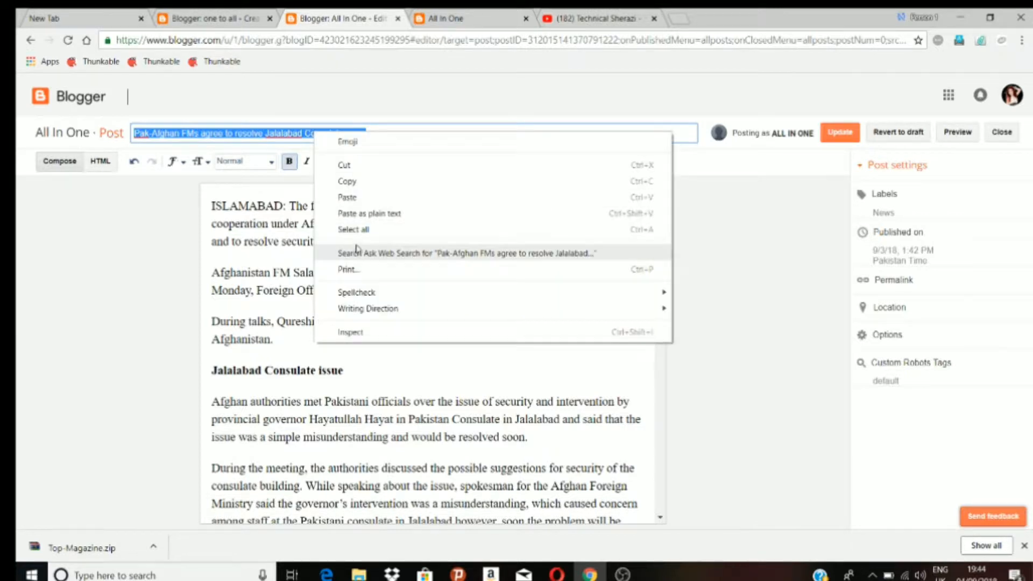
click(356, 183)
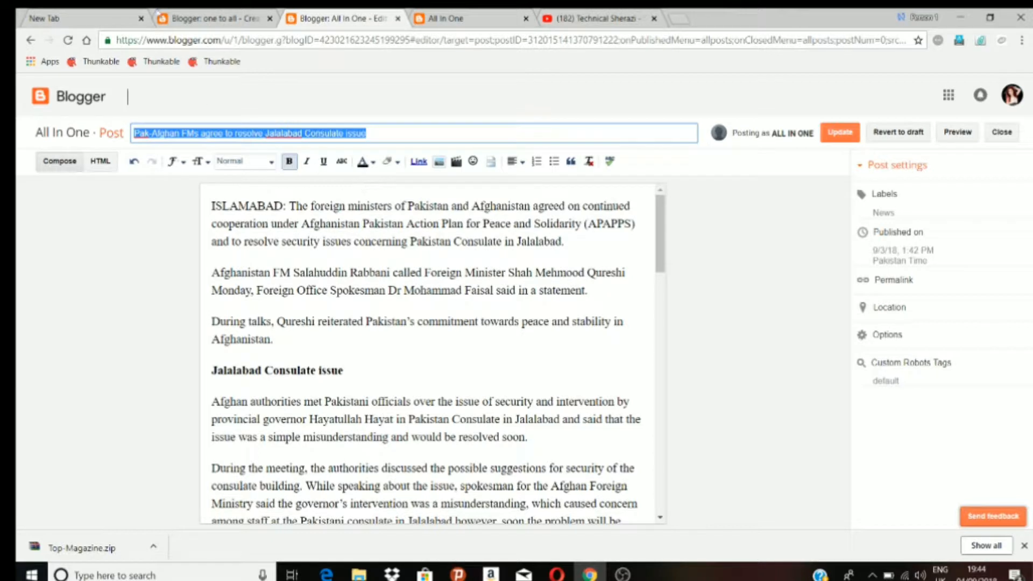
click(214, 21)
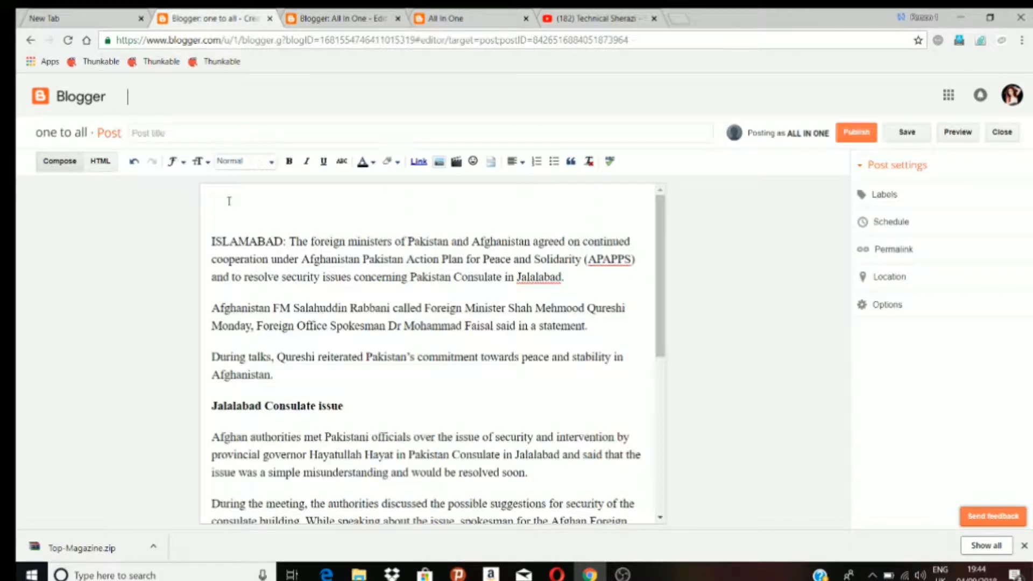
click(150, 132)
right_click(149, 132)
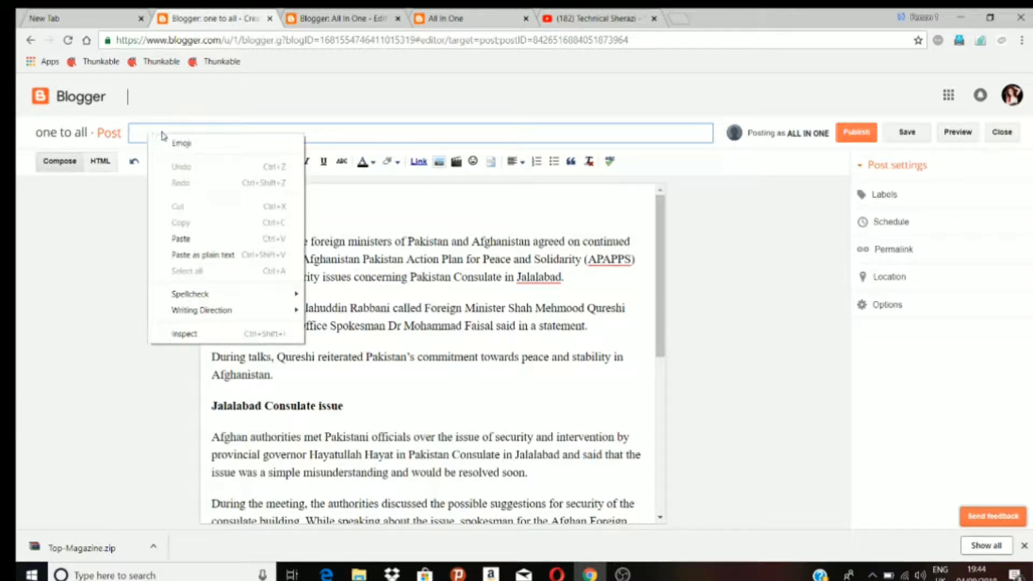
click(181, 238)
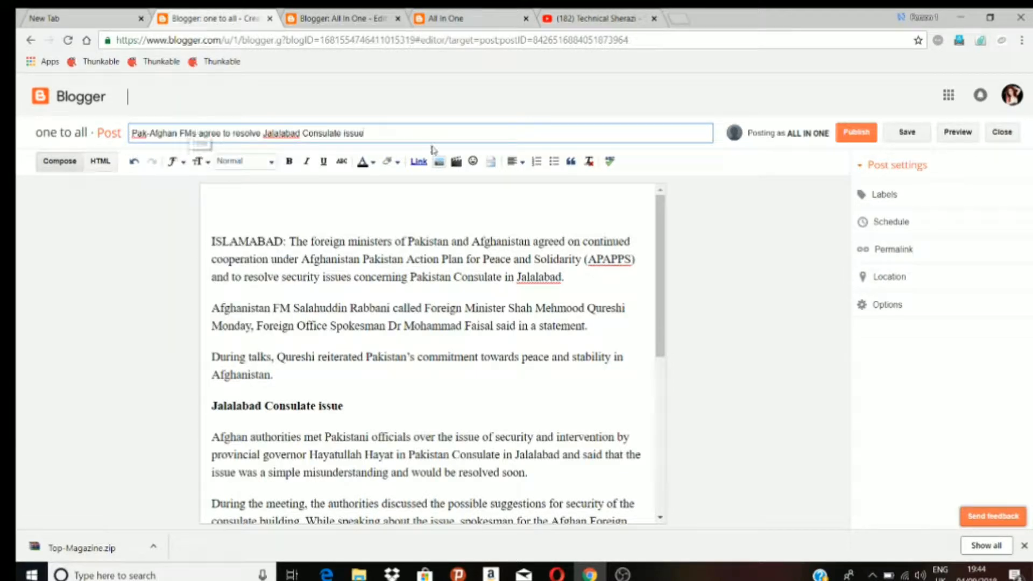
Upload l_363379_012143_updates.jpg from the Downloads folder and insert it above the article text in the new post.
click(307, 202)
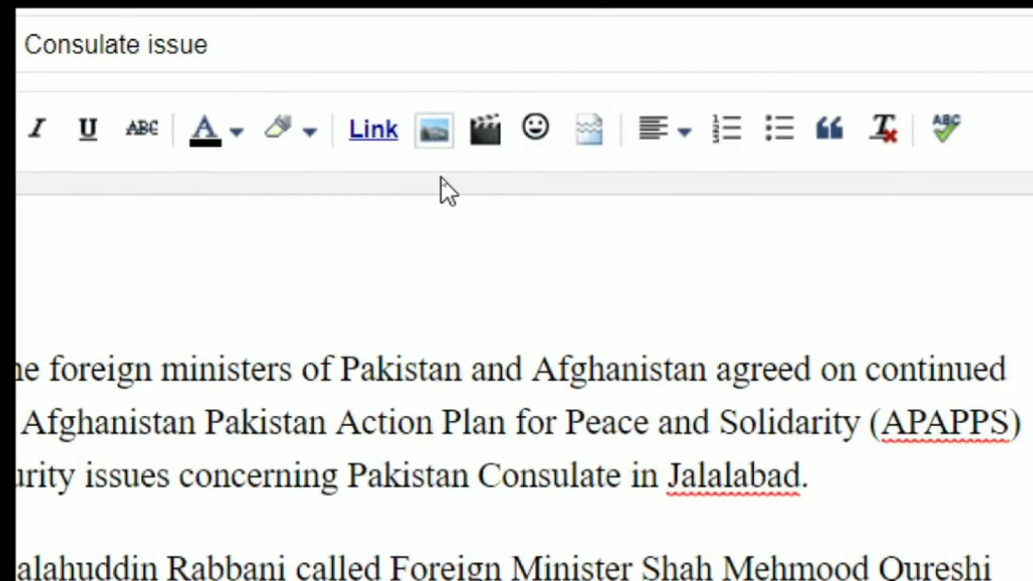
click(433, 131)
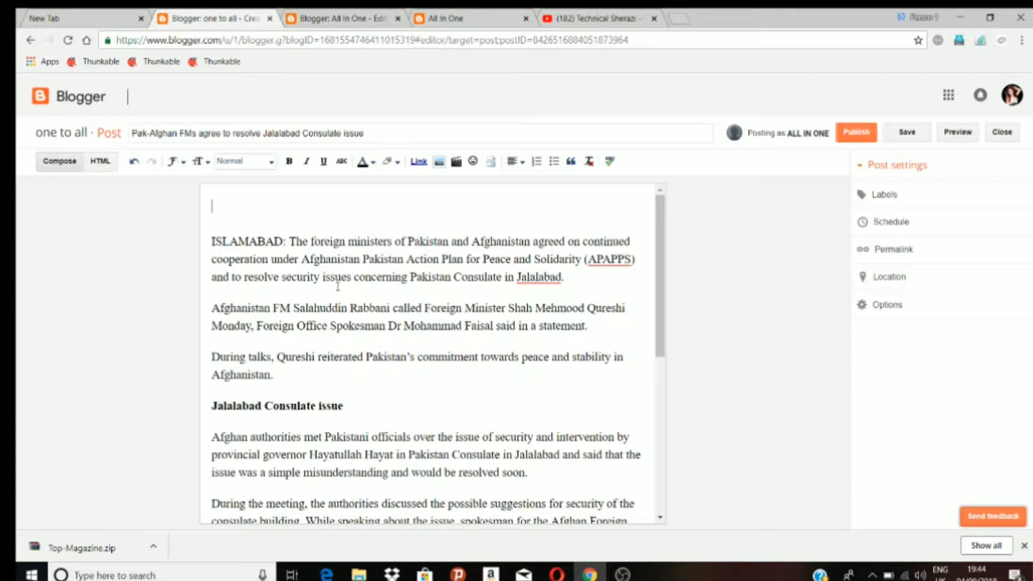
click(440, 162)
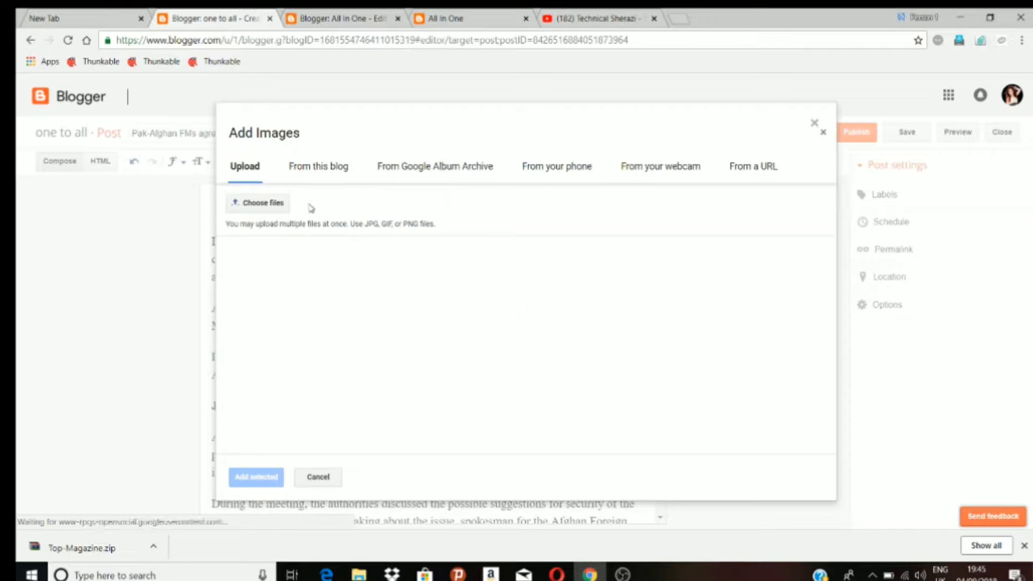
click(263, 203)
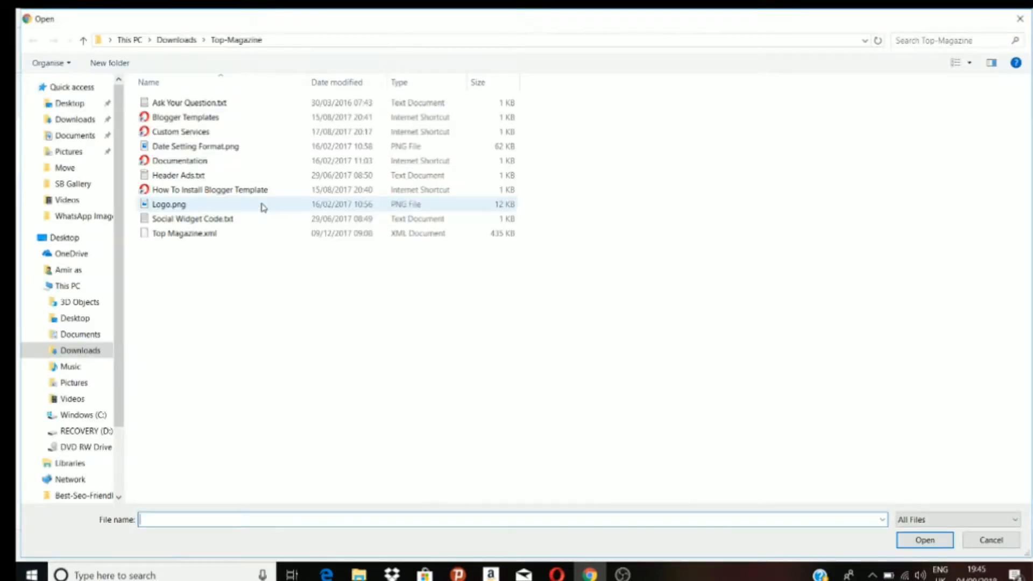
click(78, 350)
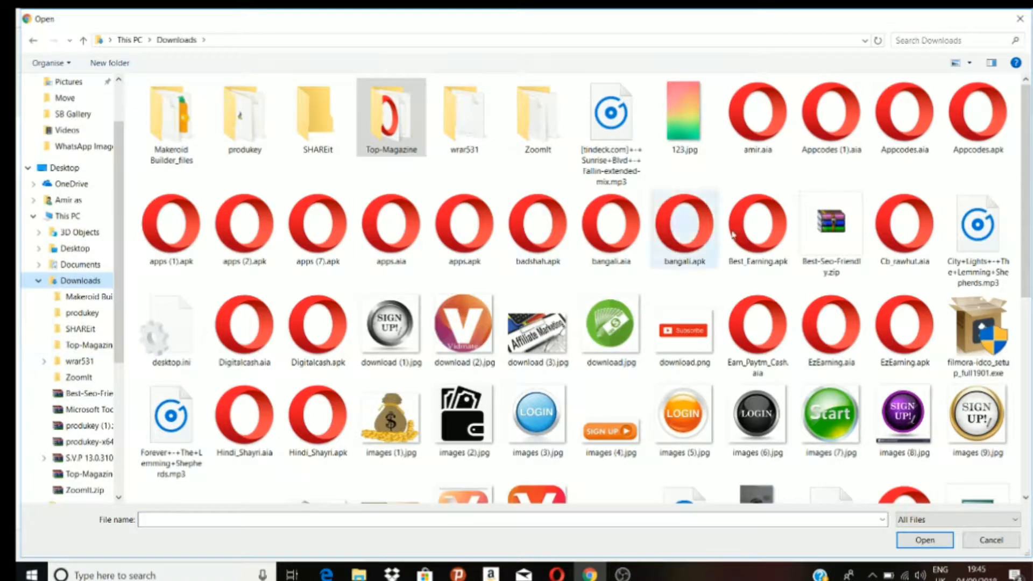
scroll(698, 312, down, 5)
scroll(695, 313, up, 3)
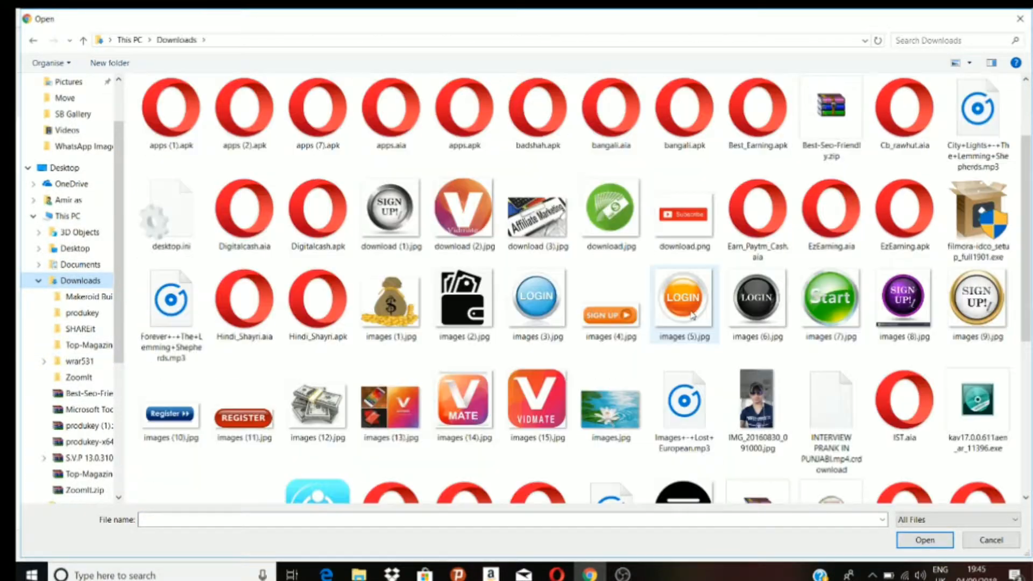
scroll(692, 317, down, 3)
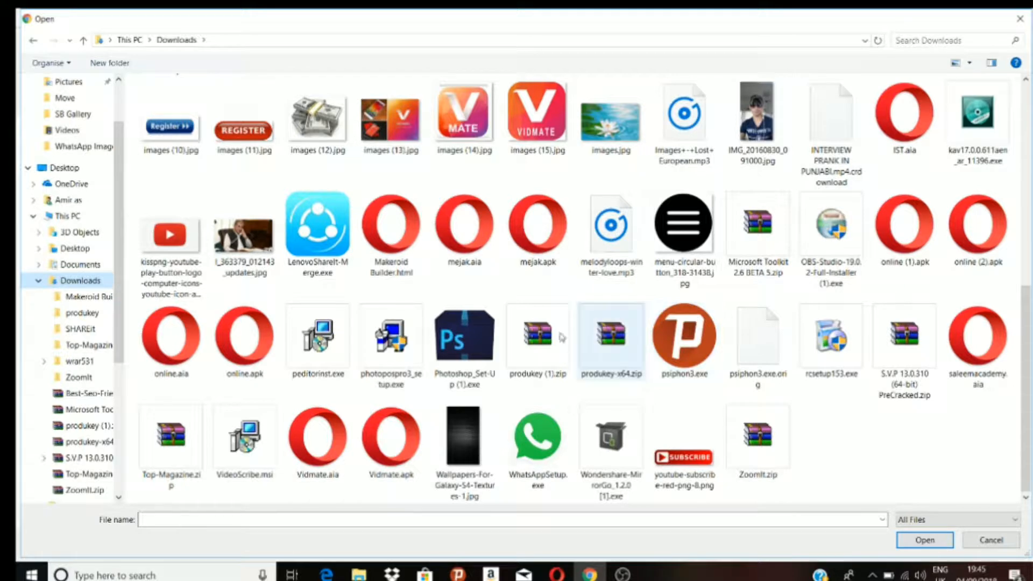
click(245, 252)
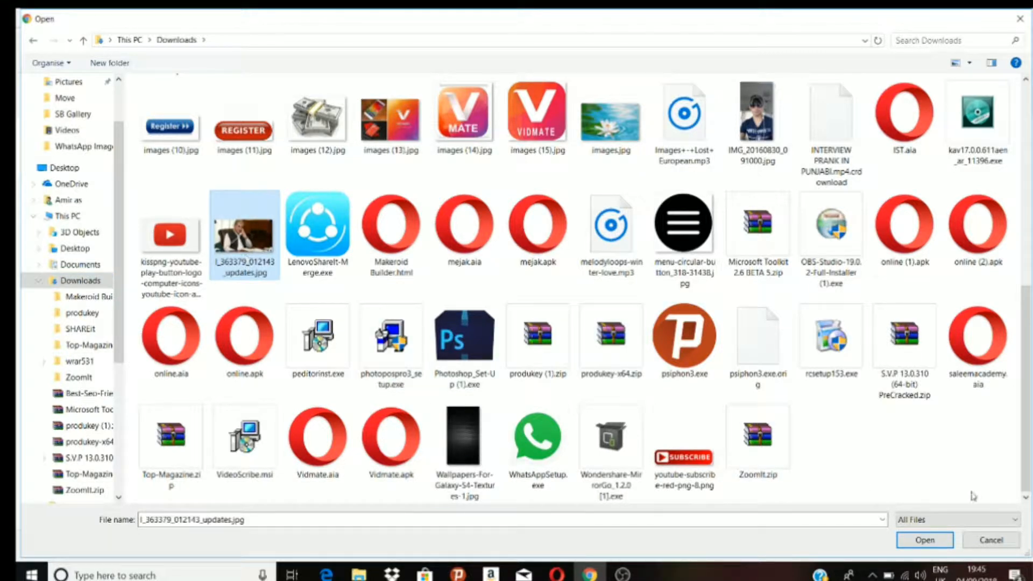
click(924, 541)
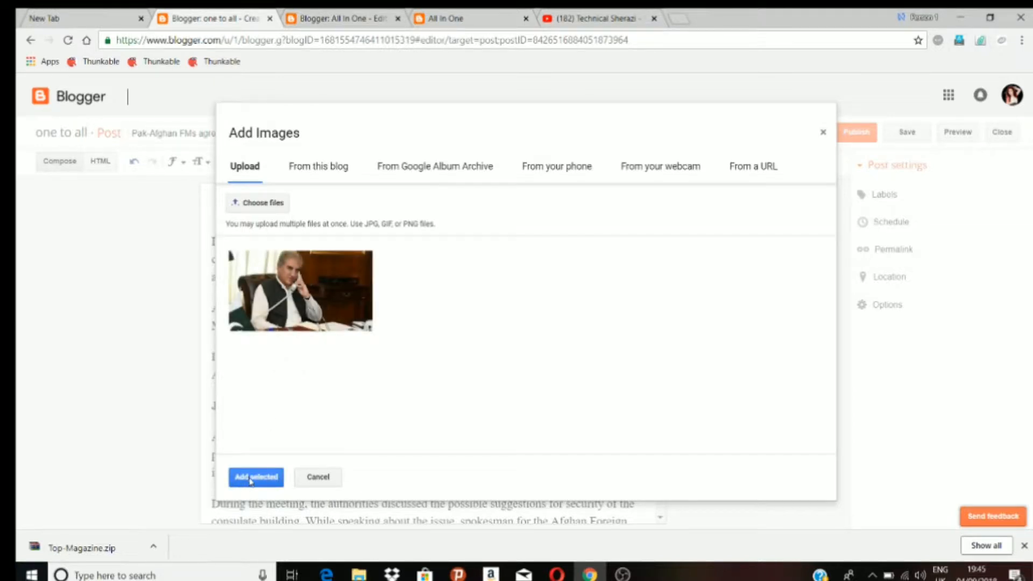
click(254, 478)
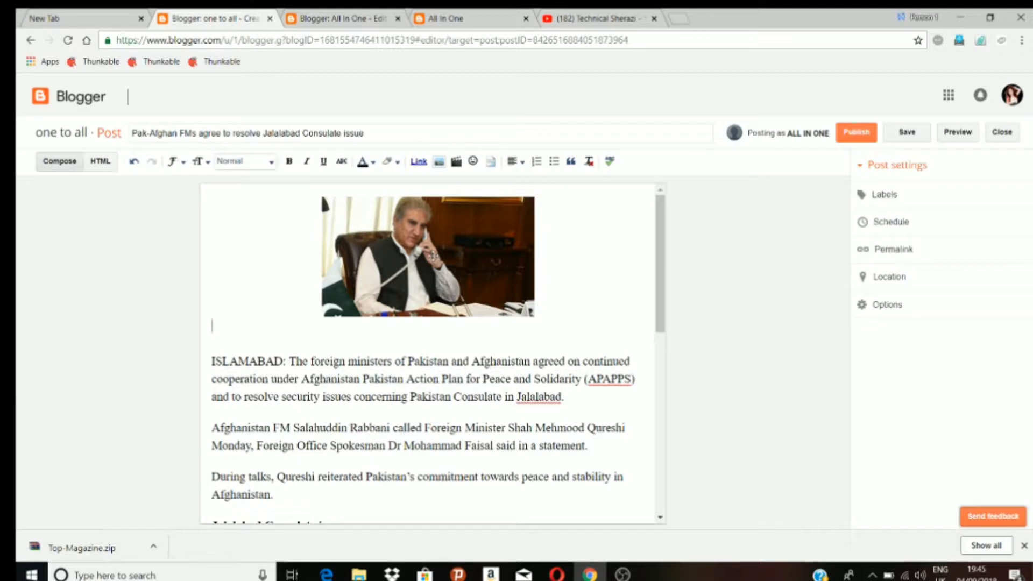
Search Google for "green chili" from a new tab and show the image results.
click(93, 13)
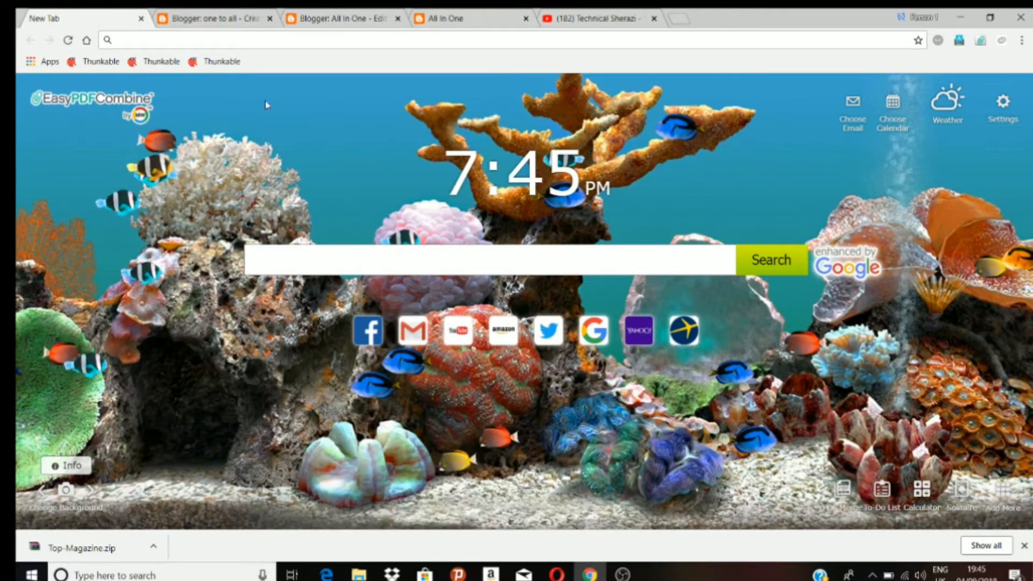
click(587, 339)
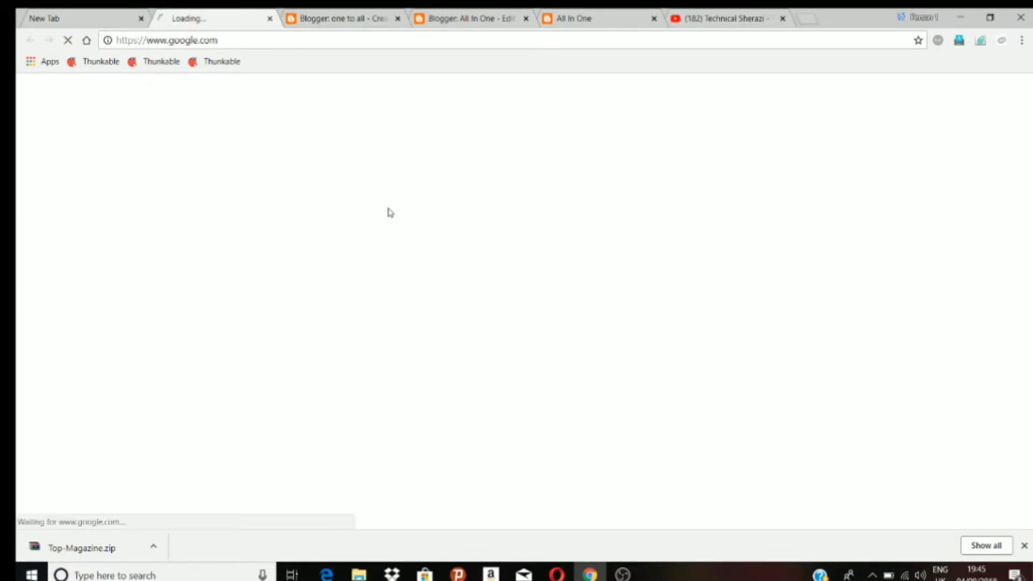
click(448, 302)
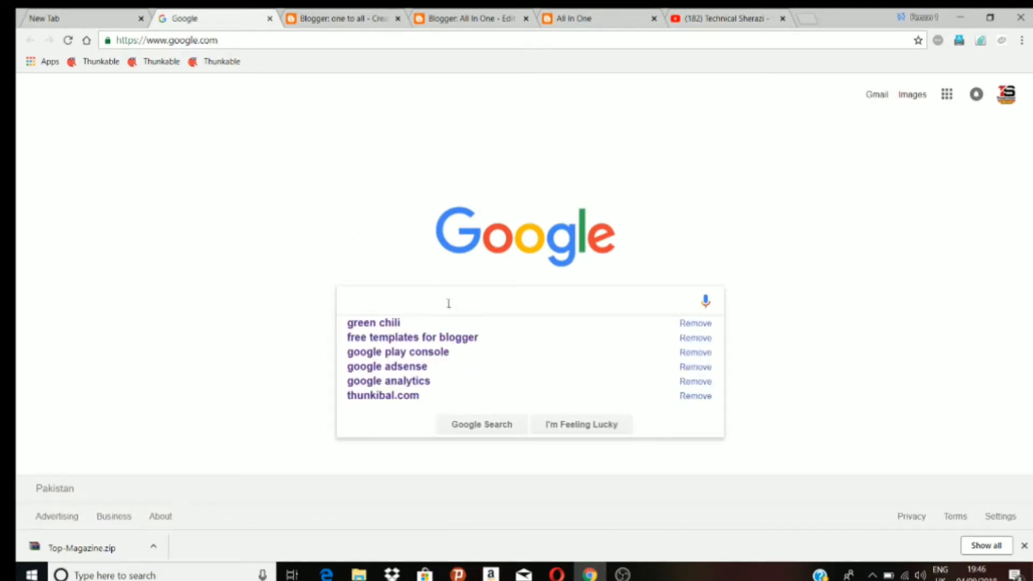
click(369, 323)
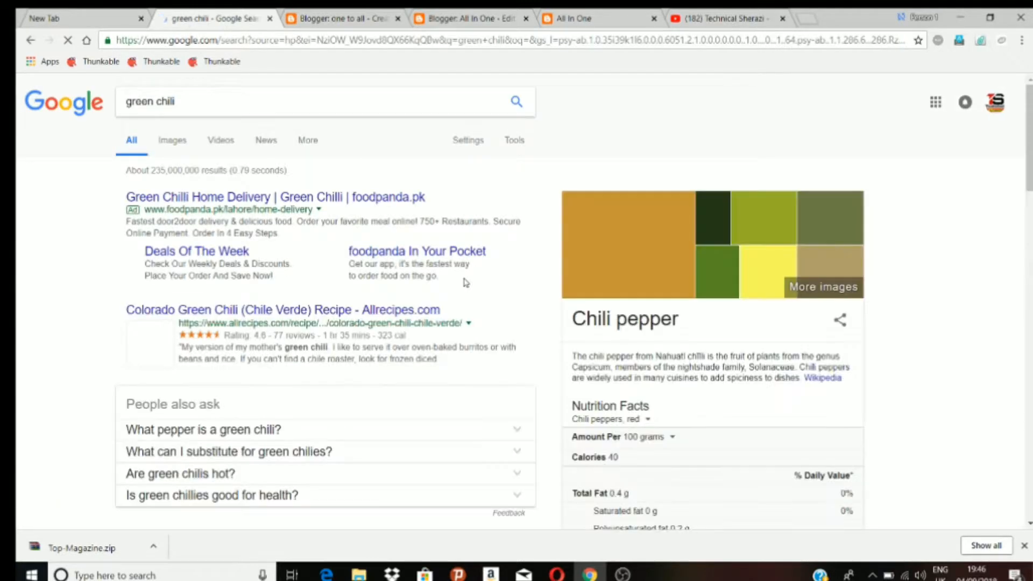
click(174, 144)
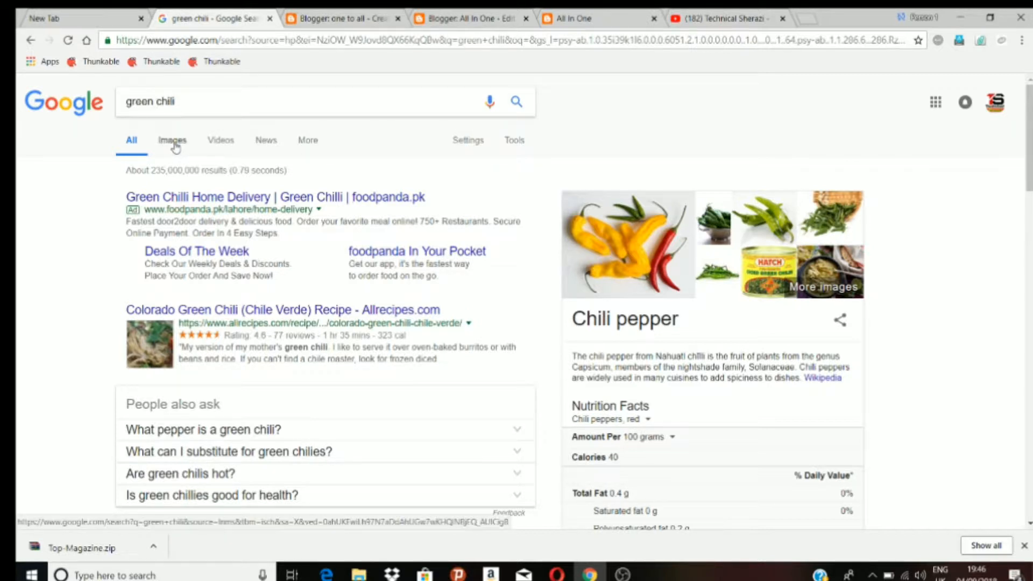
click(176, 146)
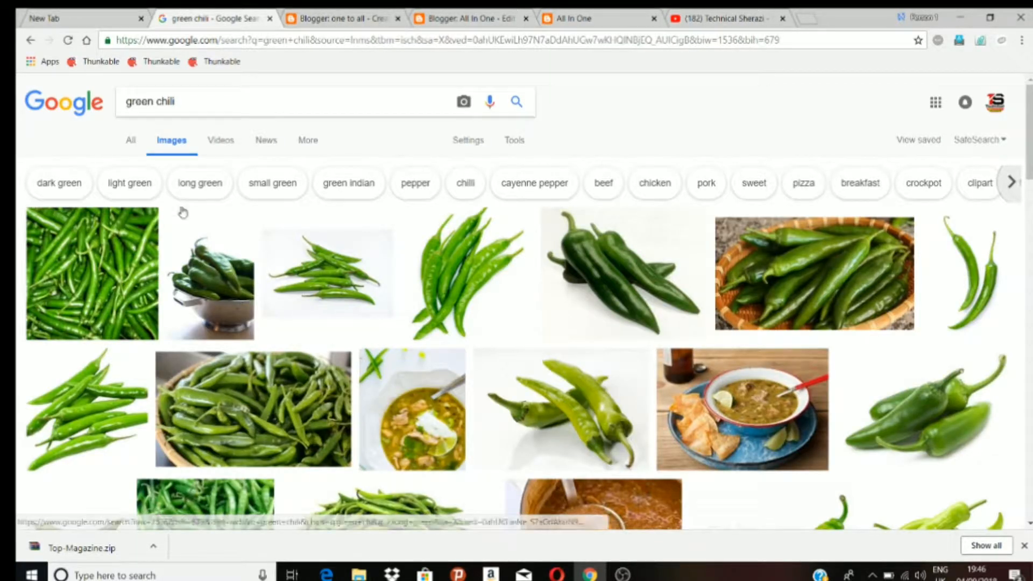
Filter the green chili image results by usage rights to "Labeled for reuse with modification".
scroll(318, 302, down, 5)
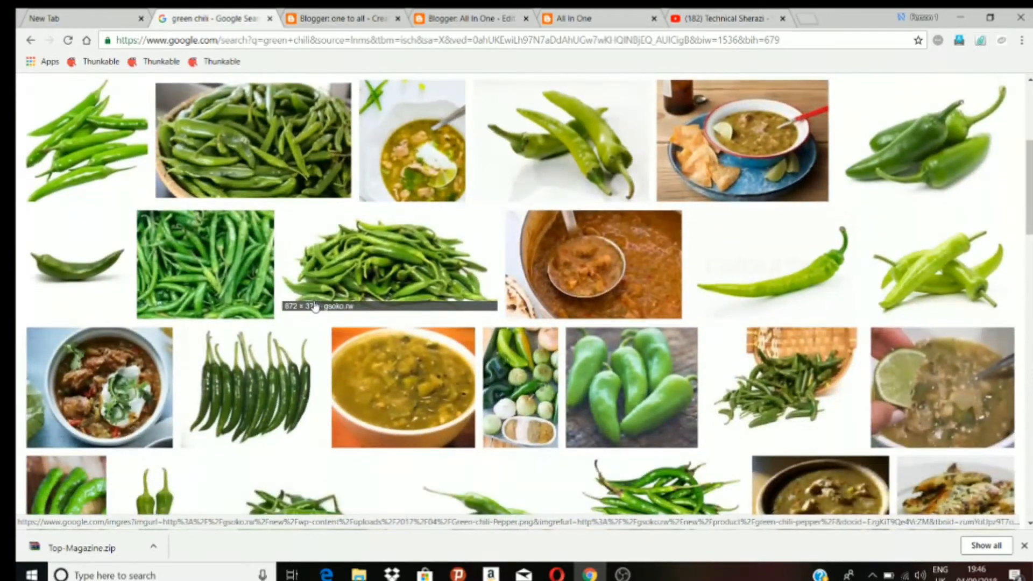
scroll(315, 306, down, 7)
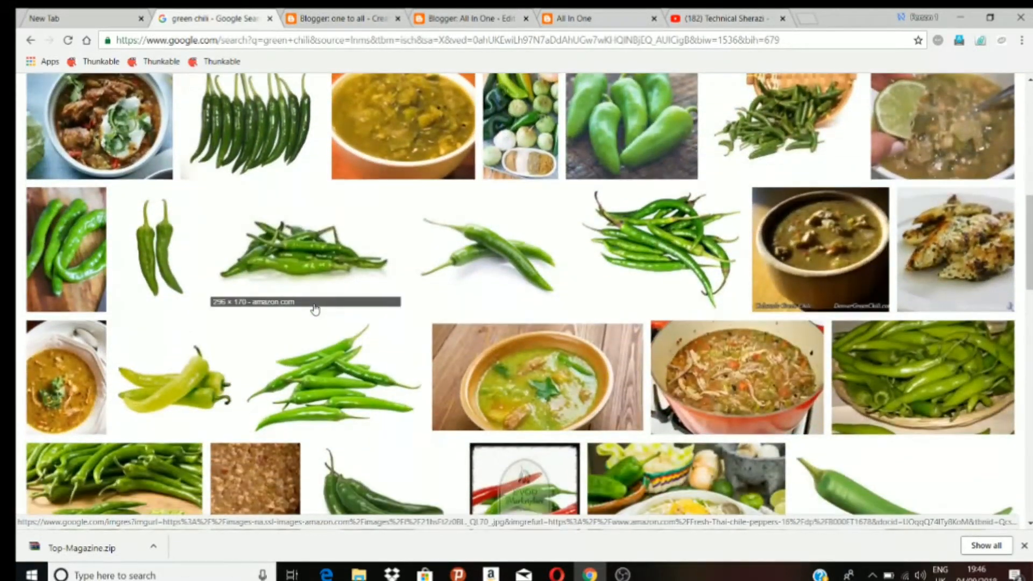
scroll(315, 308, down, 2)
scroll(315, 310, up, 4)
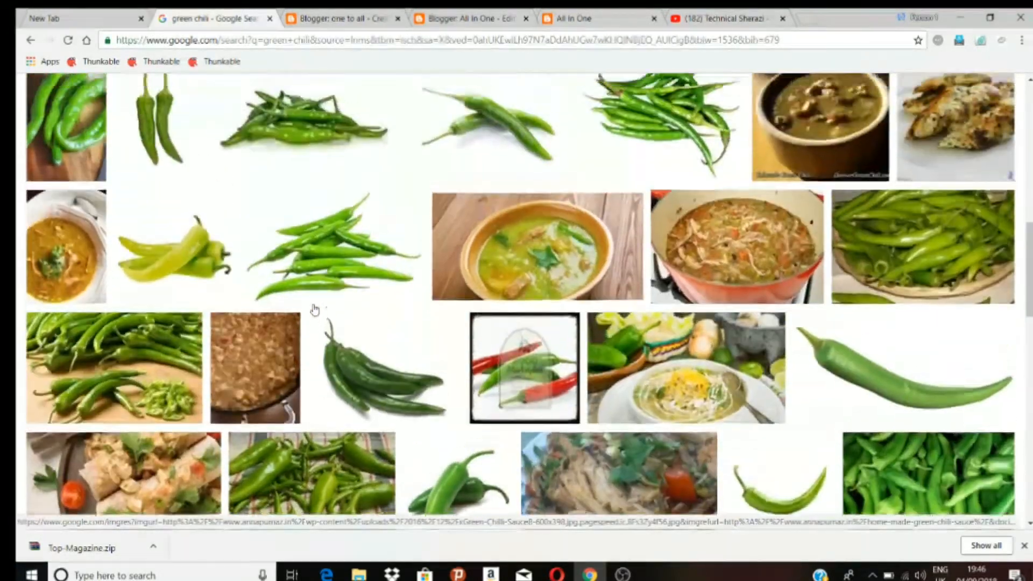
scroll(315, 310, up, 9)
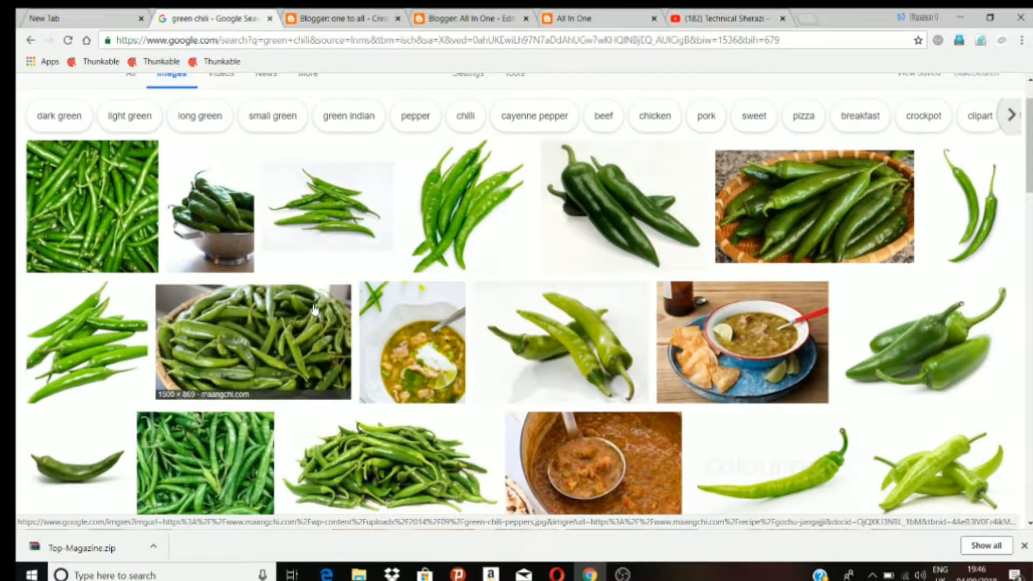
scroll(308, 310, up, 2)
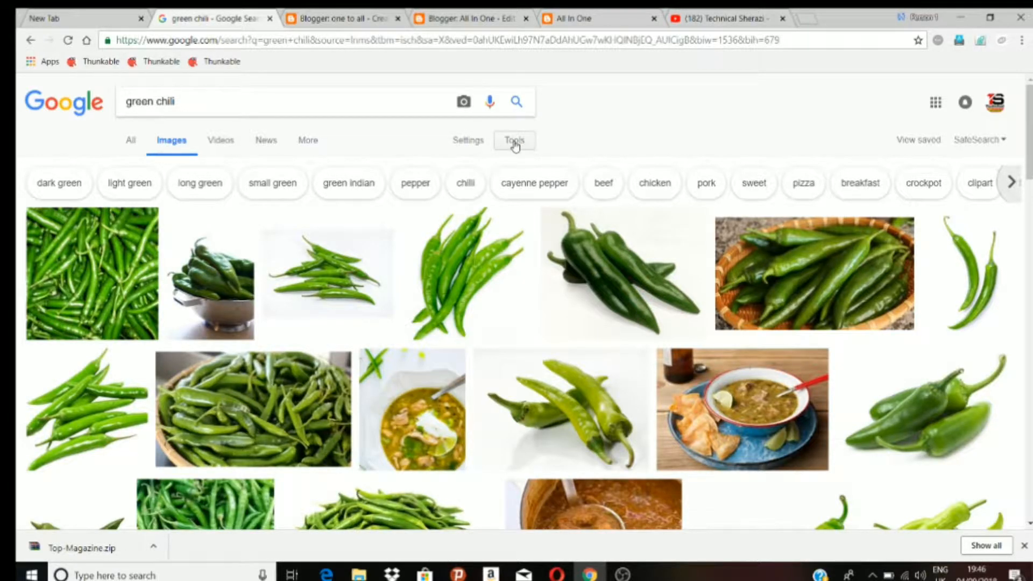
click(515, 143)
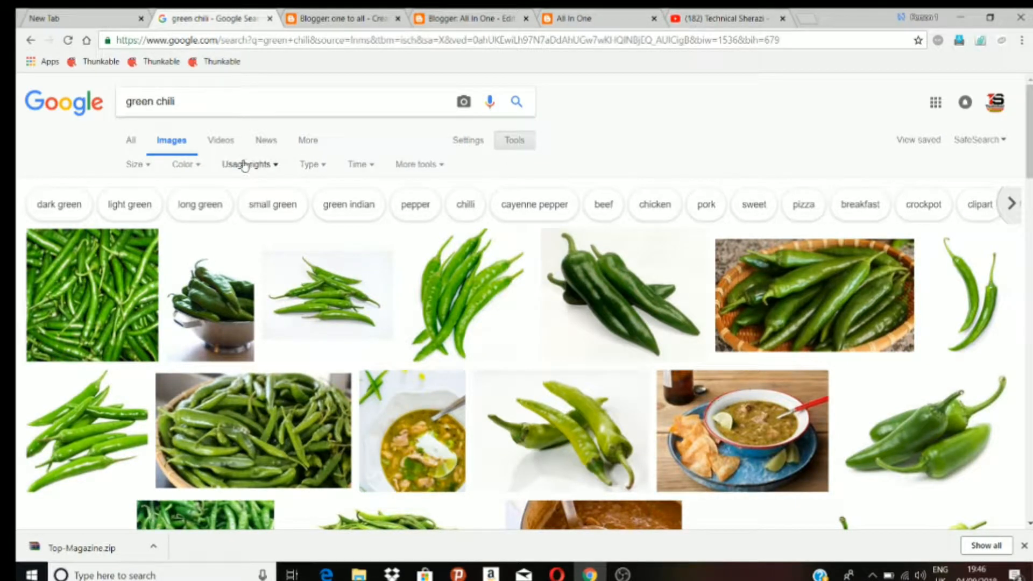
click(274, 167)
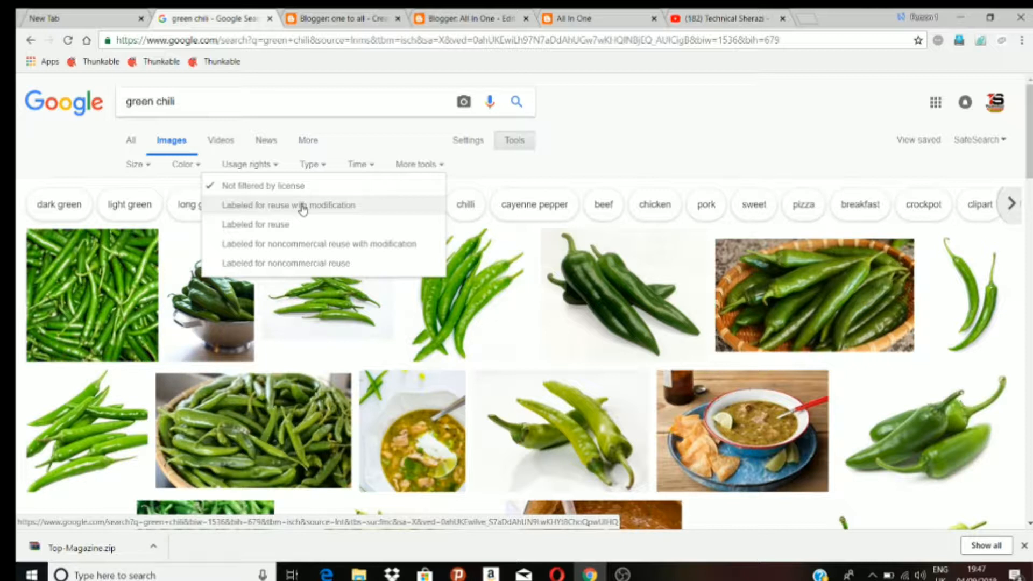
click(261, 206)
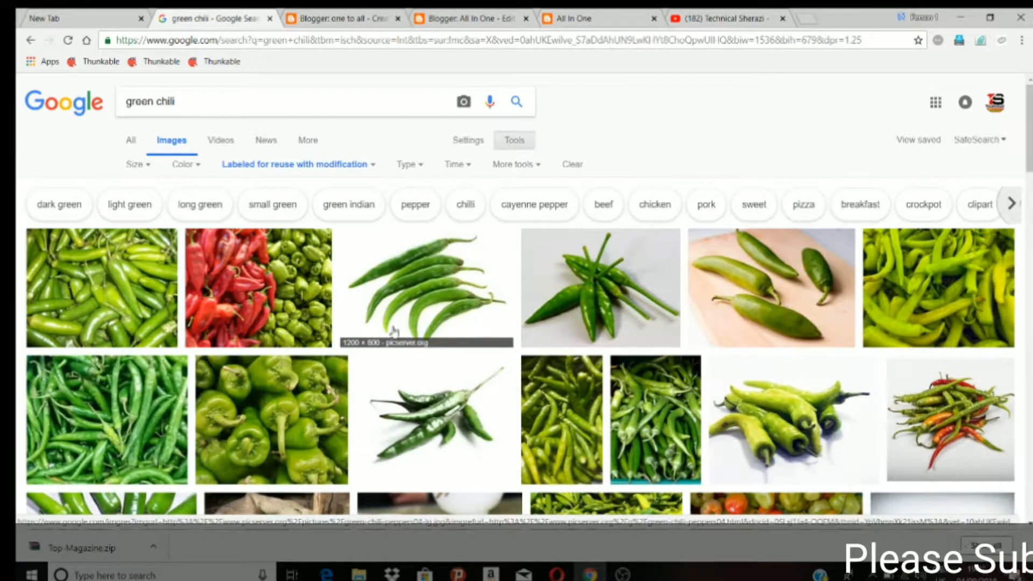
Look through the green chili images that are labeled for reuse with modification.
scroll(457, 388, down, 8)
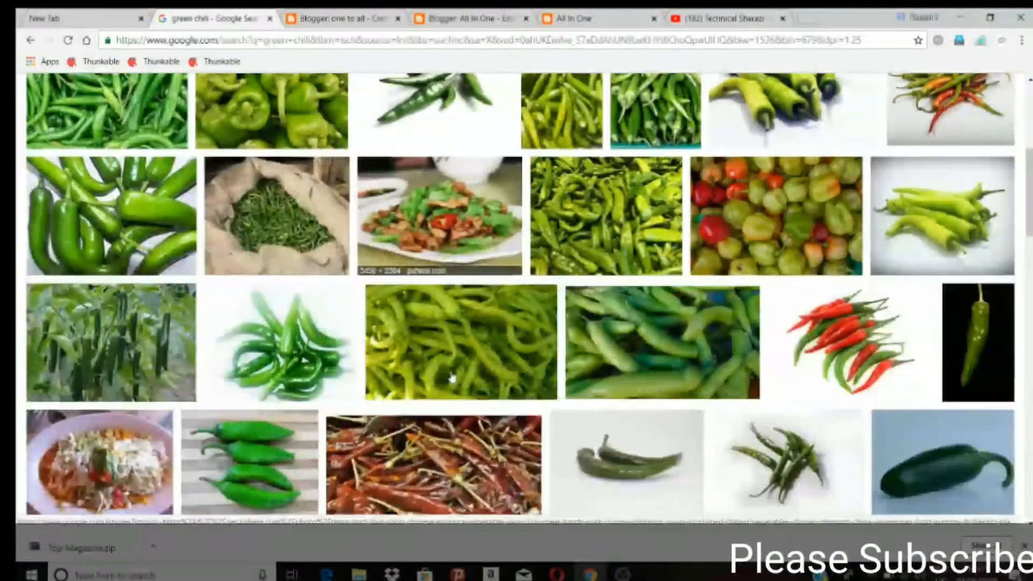
scroll(452, 377, up, 8)
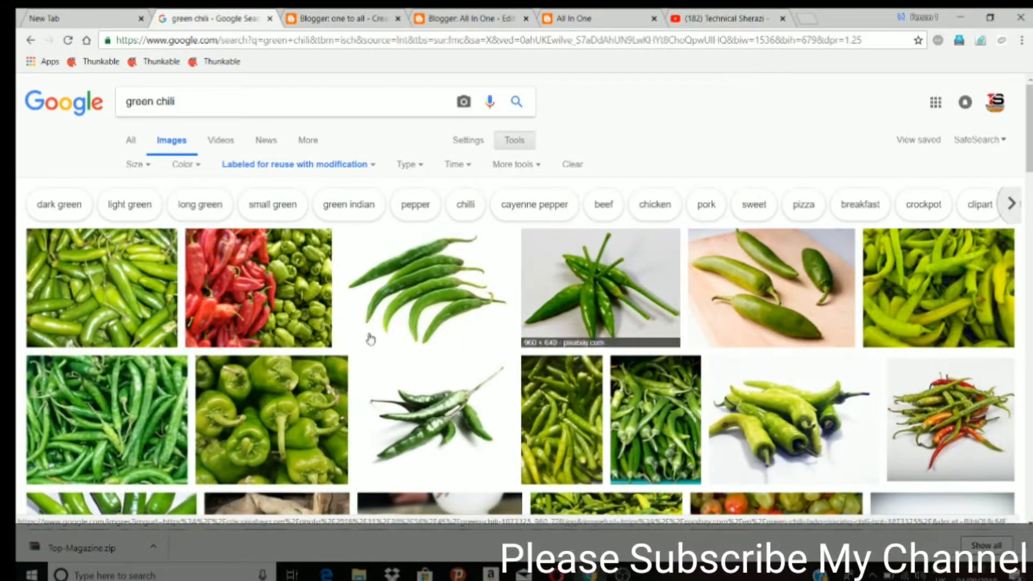
scroll(479, 392, down, 7)
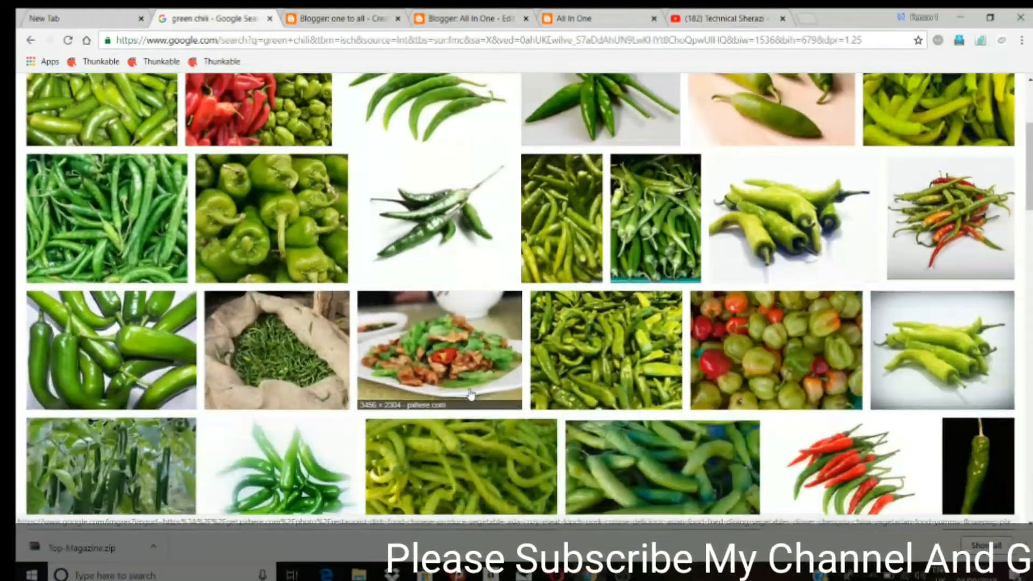
scroll(471, 396, down, 15)
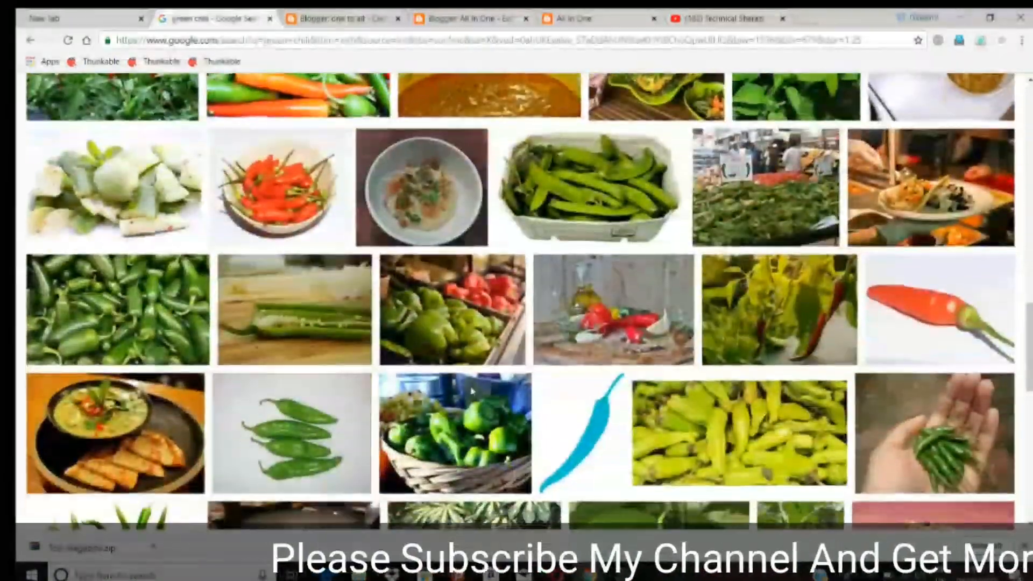
scroll(471, 392, up, 20)
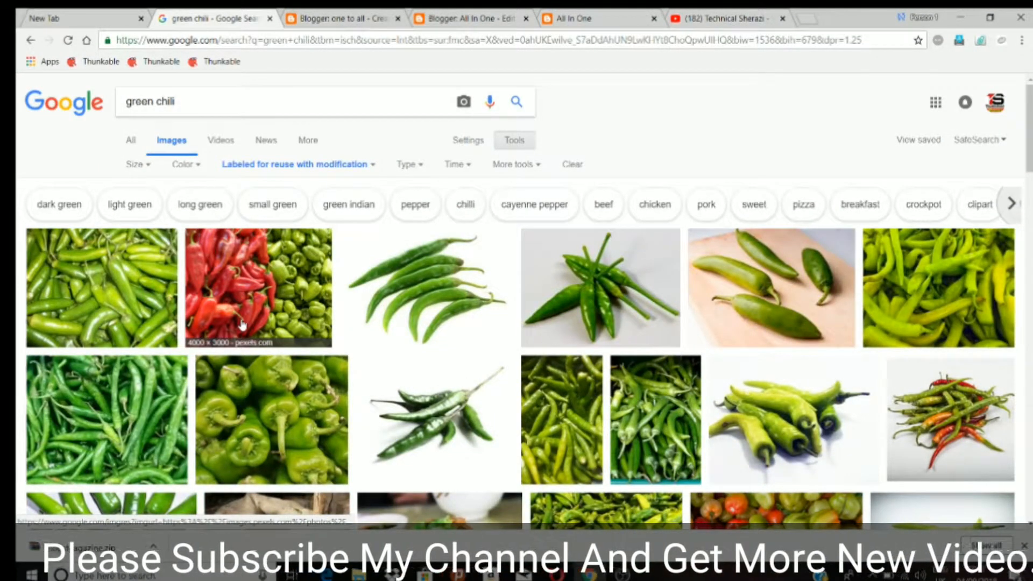
Add the label "News" to the Pak-Afghan FMs post in the "one to all" blog and publish it.
click(325, 20)
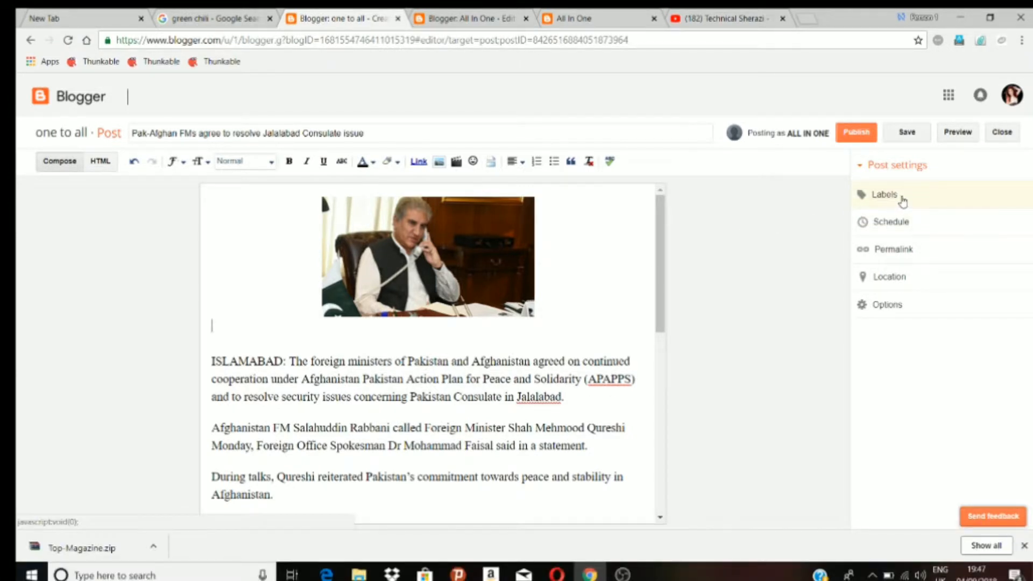
click(897, 198)
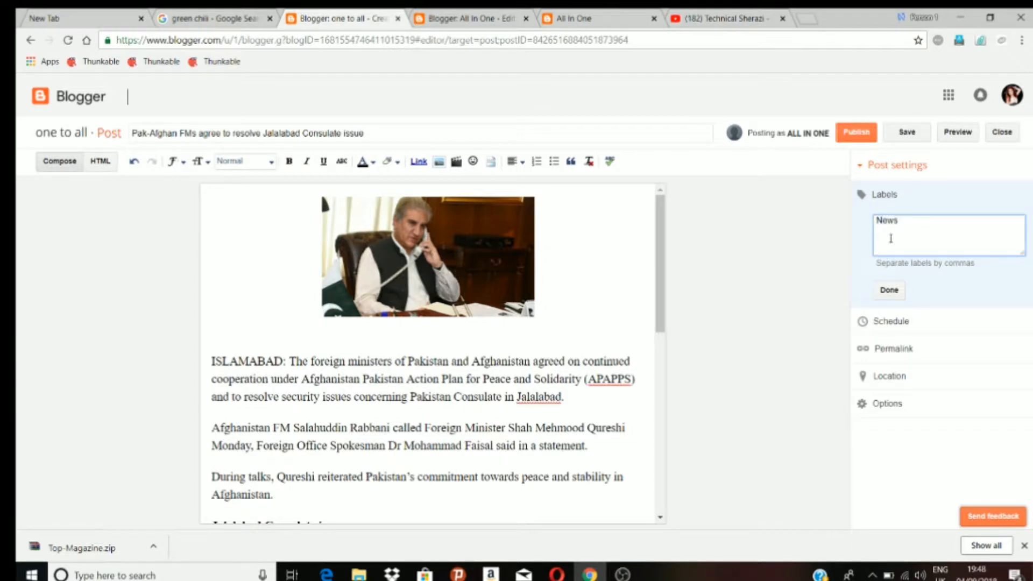
click(889, 291)
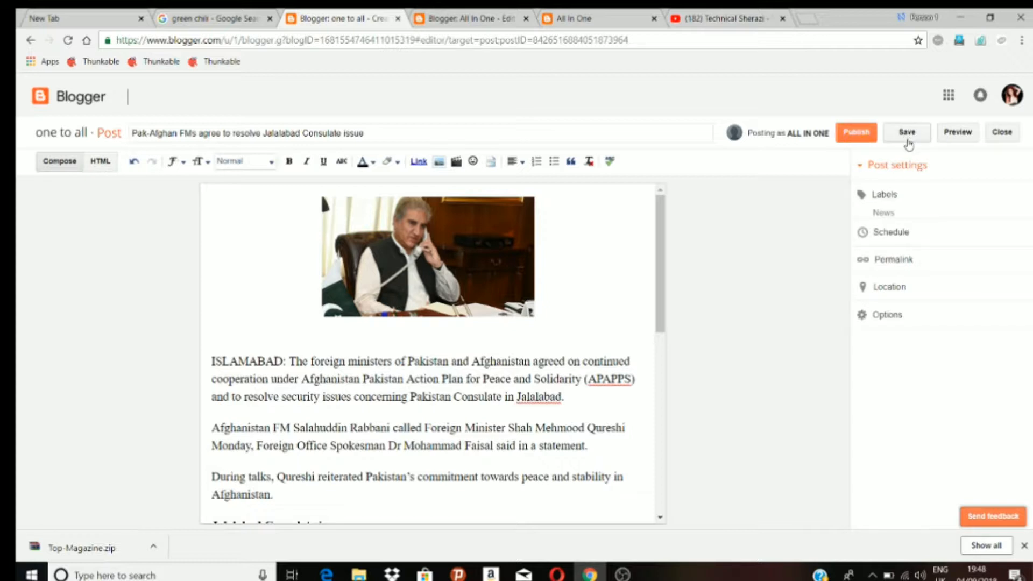
click(845, 139)
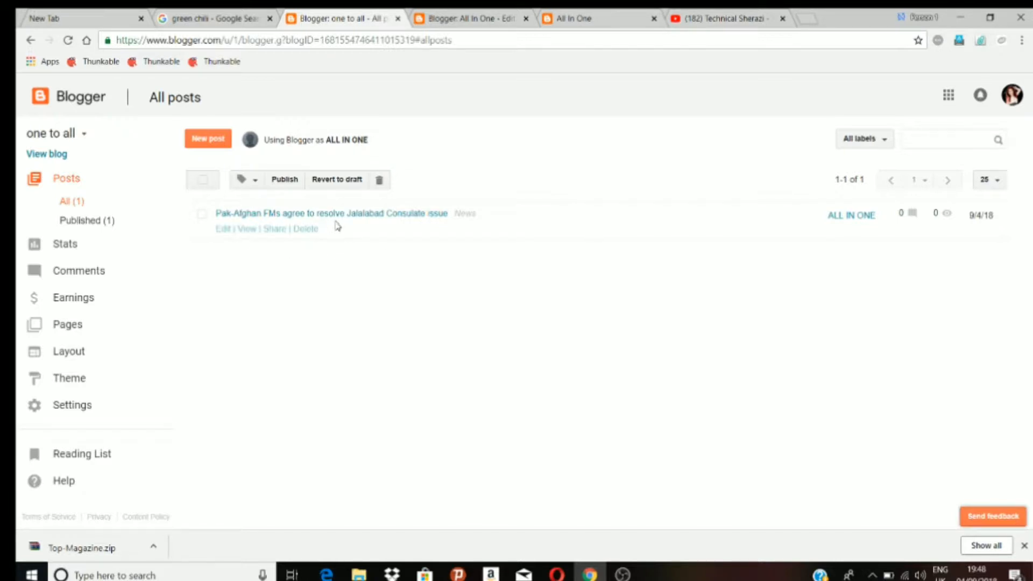
Start a new post in "one to all", and leave the All In One blog's Pak-Afghan FMs post, discarding its unsaved changes.
click(201, 141)
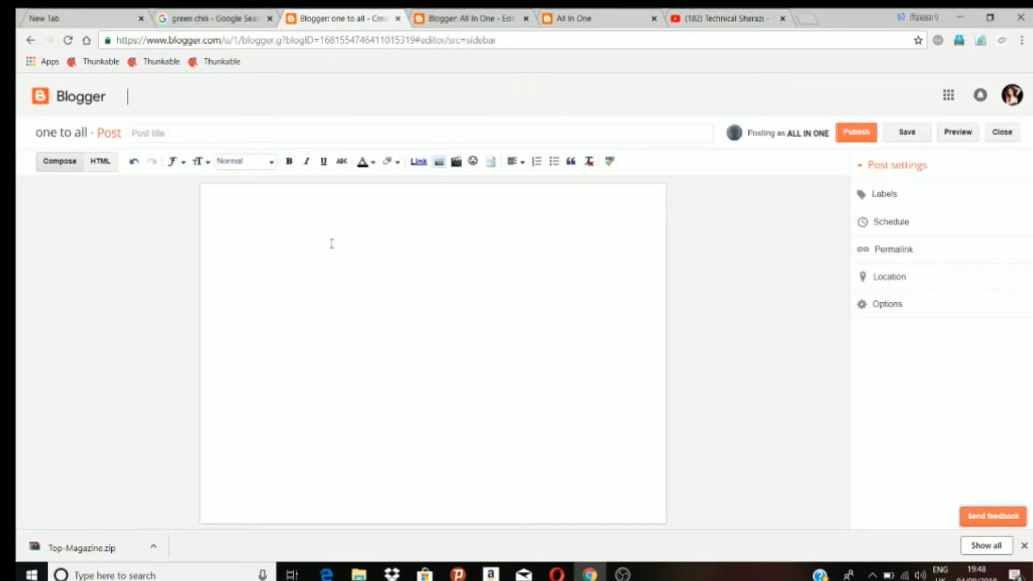
click(587, 19)
click(502, 20)
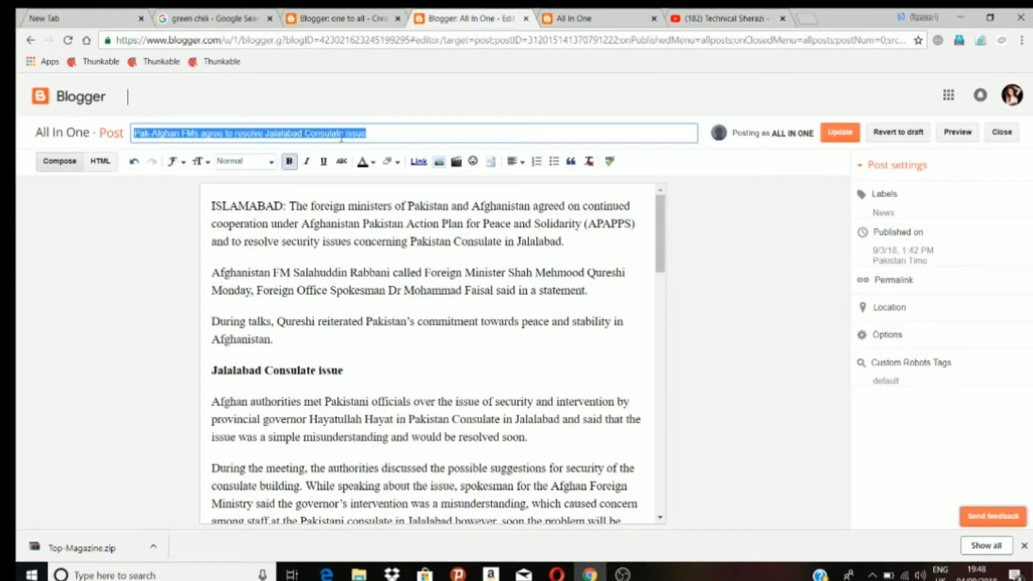
click(134, 162)
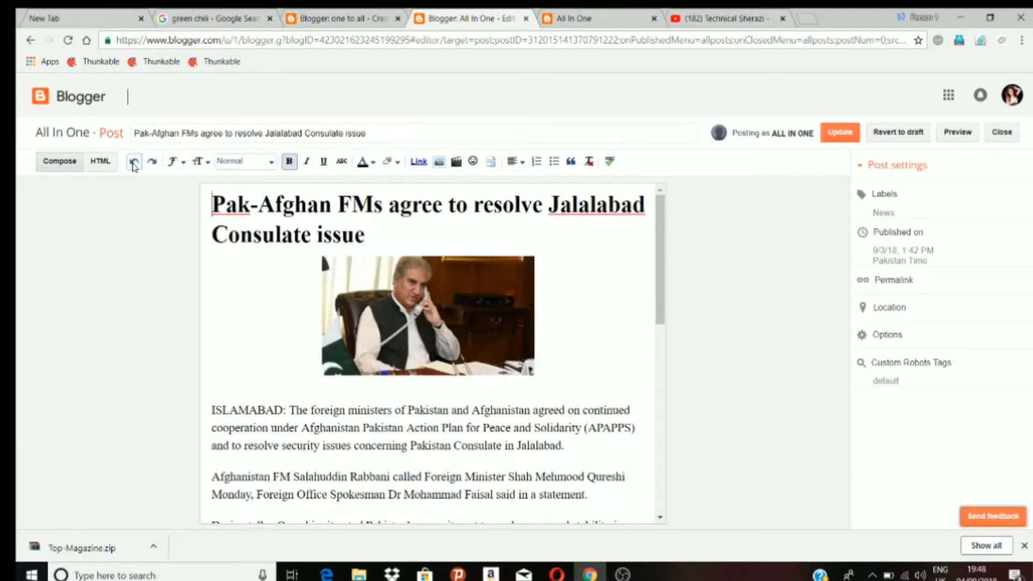
click(134, 162)
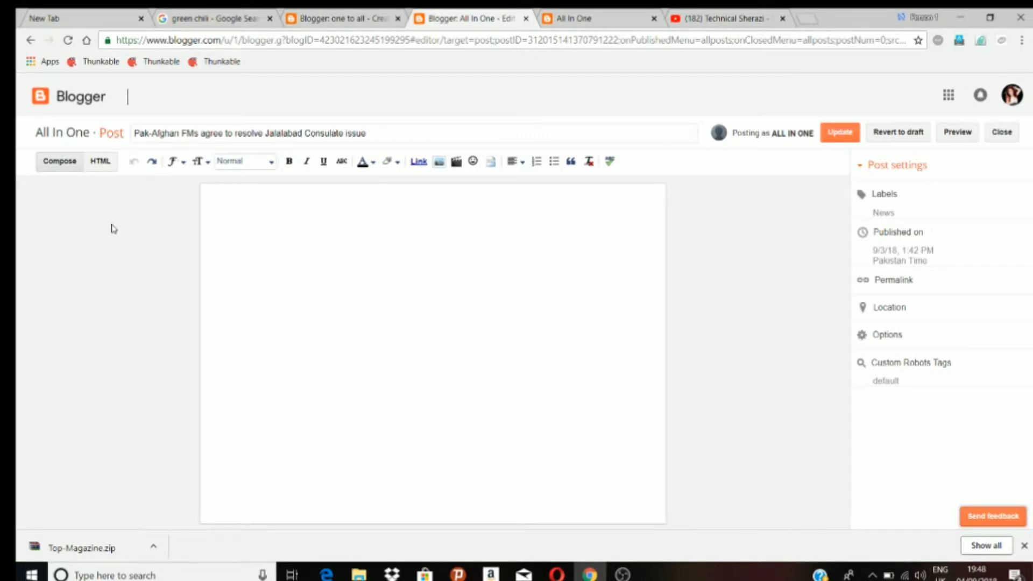
right_click(167, 262)
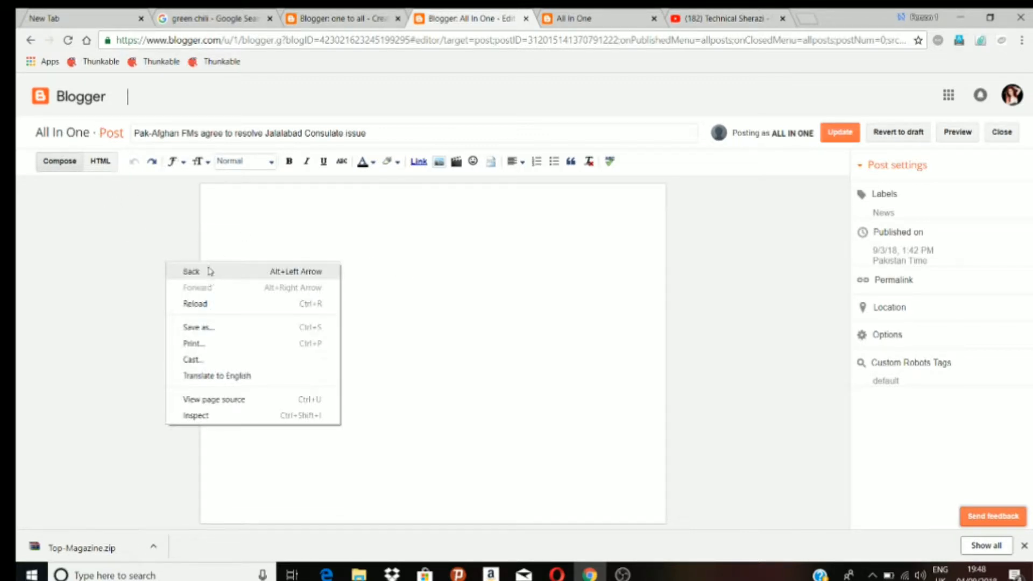
click(208, 270)
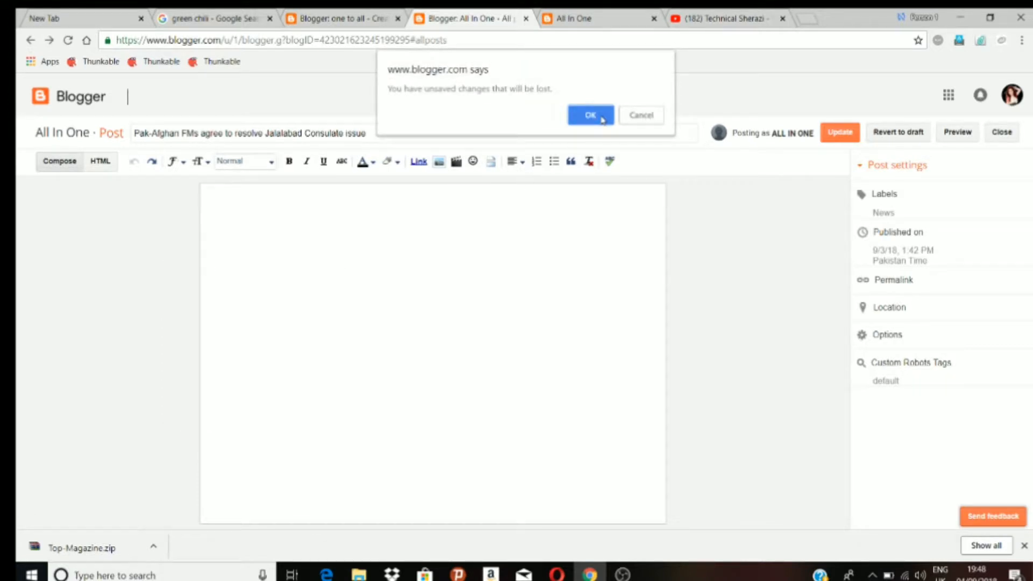
click(590, 115)
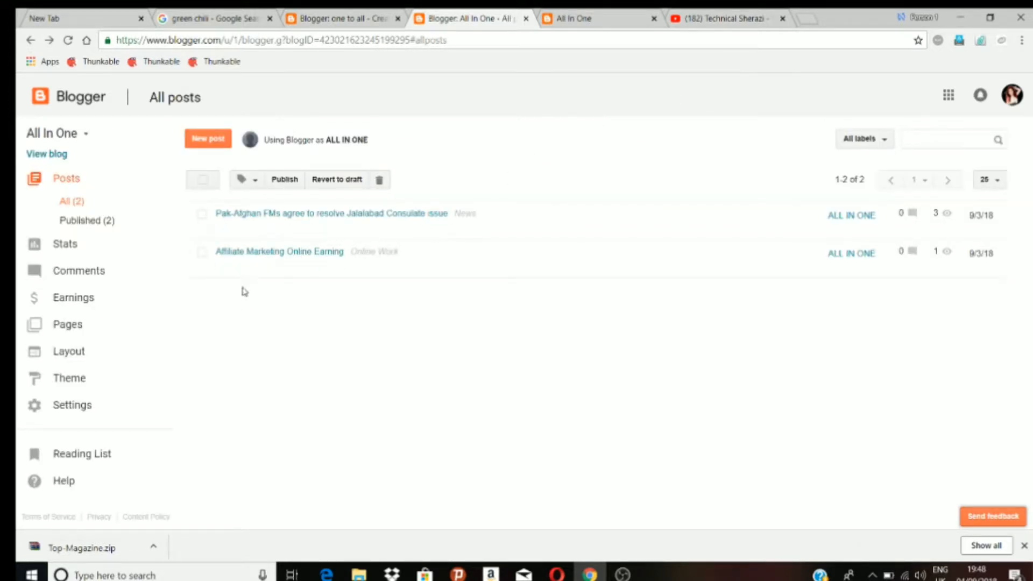
Open All In One's "Affiliate Marketing Online Earning" post for editing and copy its text from "What is Affiliate Marketing?" to the end.
mouse_move(248, 225)
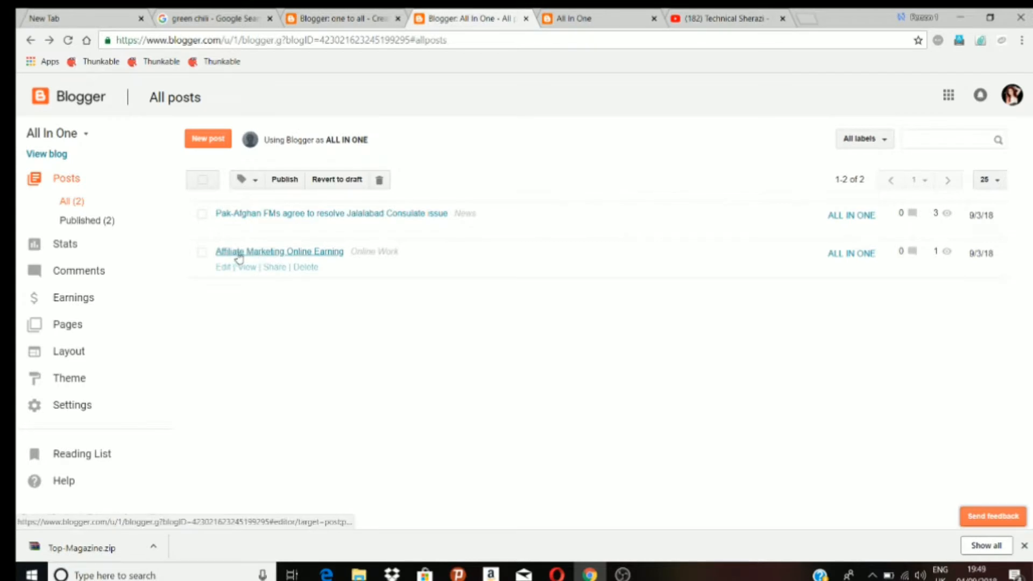
click(224, 269)
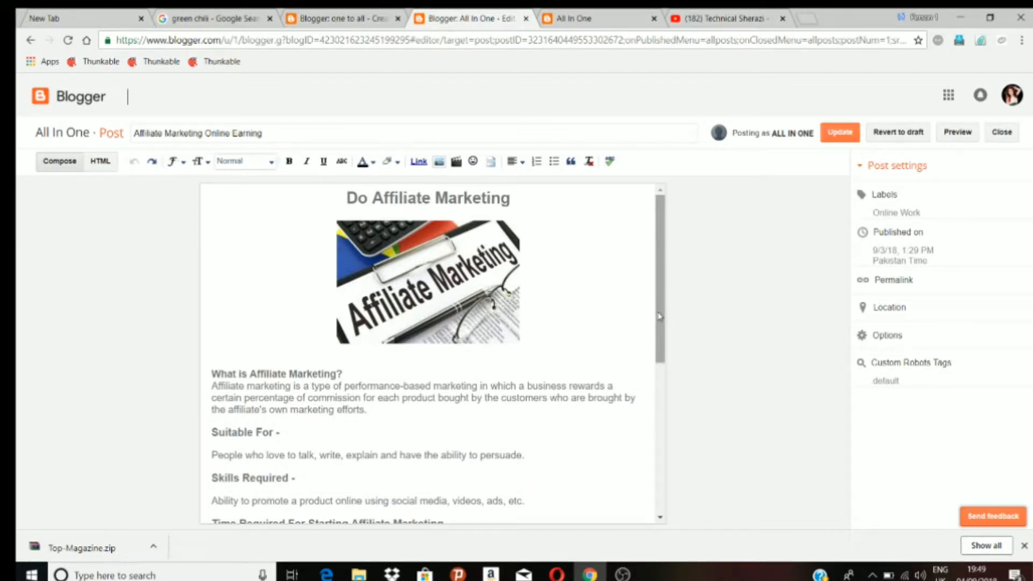
scroll(667, 321, down, 3)
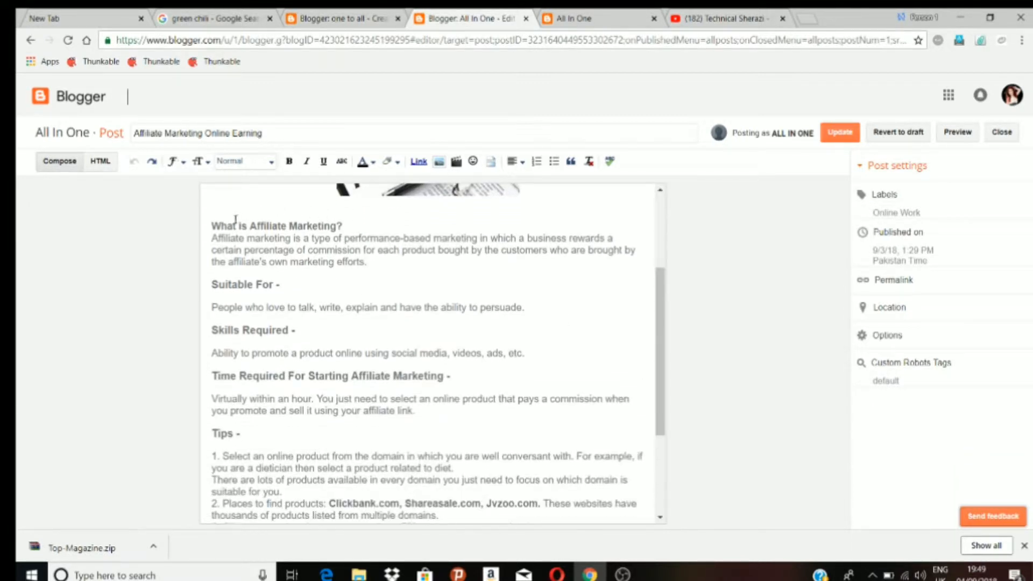
drag(211, 229, 621, 515)
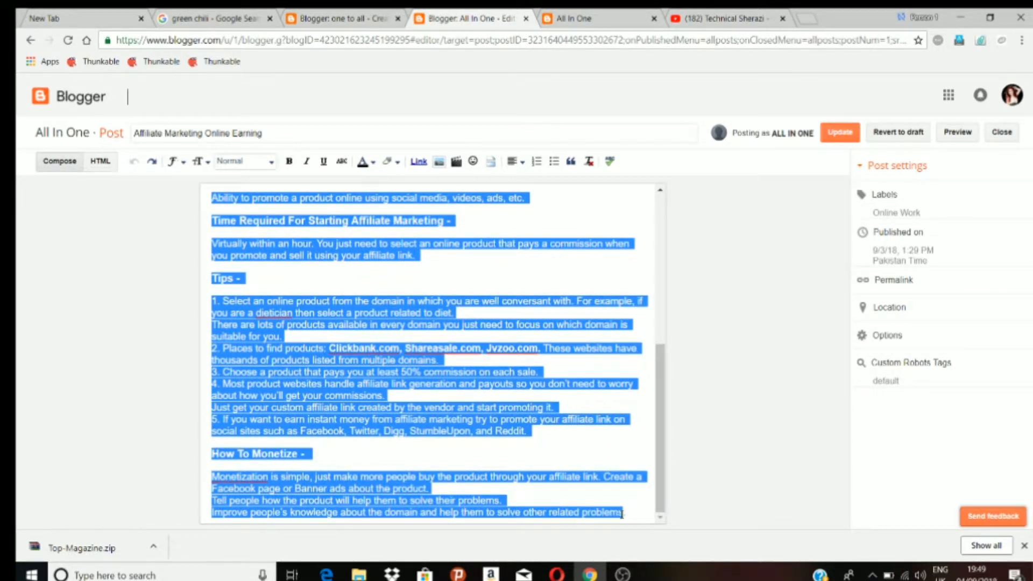
right_click(596, 478)
click(629, 319)
Paste the copied affiliate marketing text into the new "one to all" post and insert two blank lines above it.
click(335, 18)
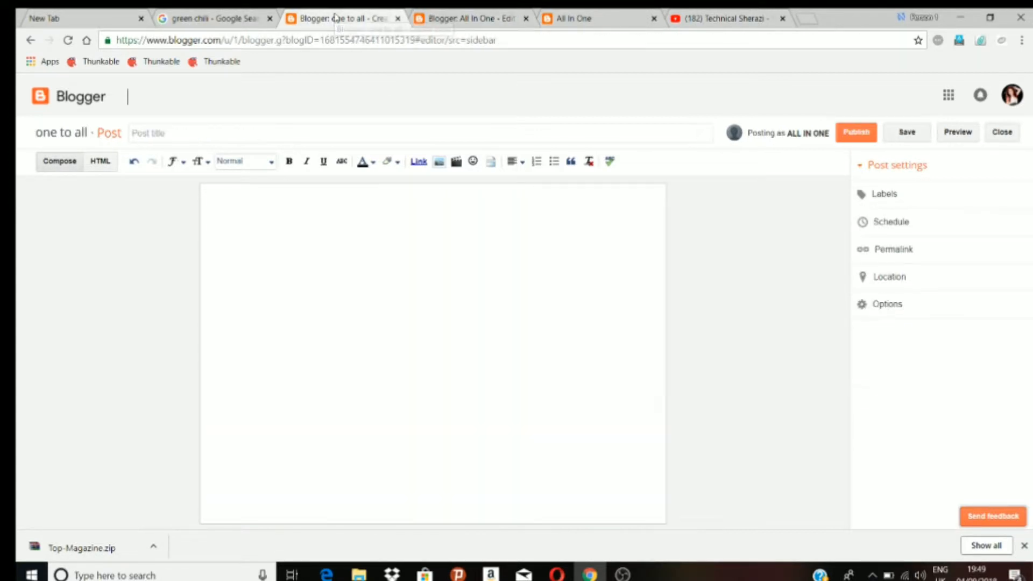
right_click(274, 236)
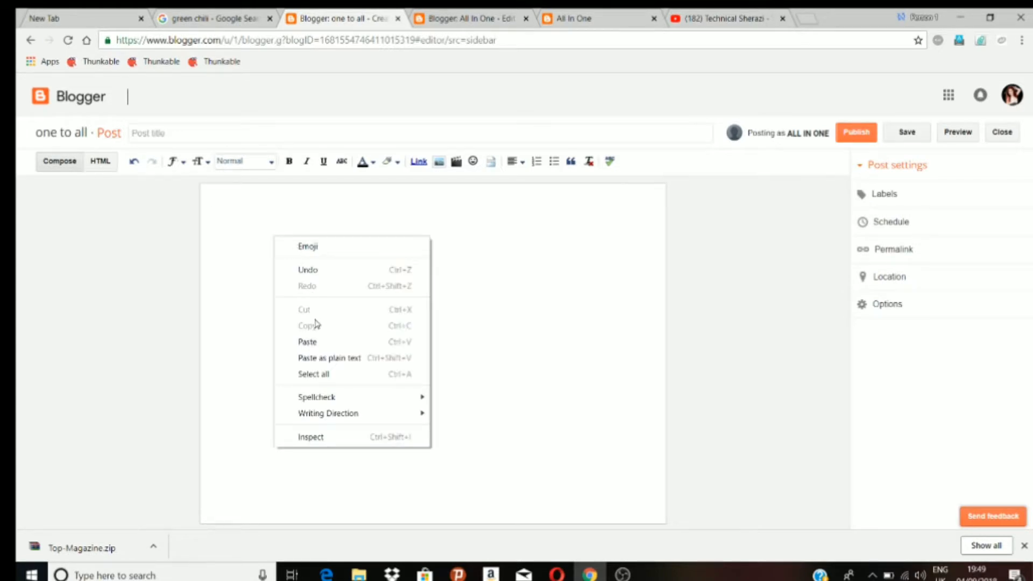
click(321, 344)
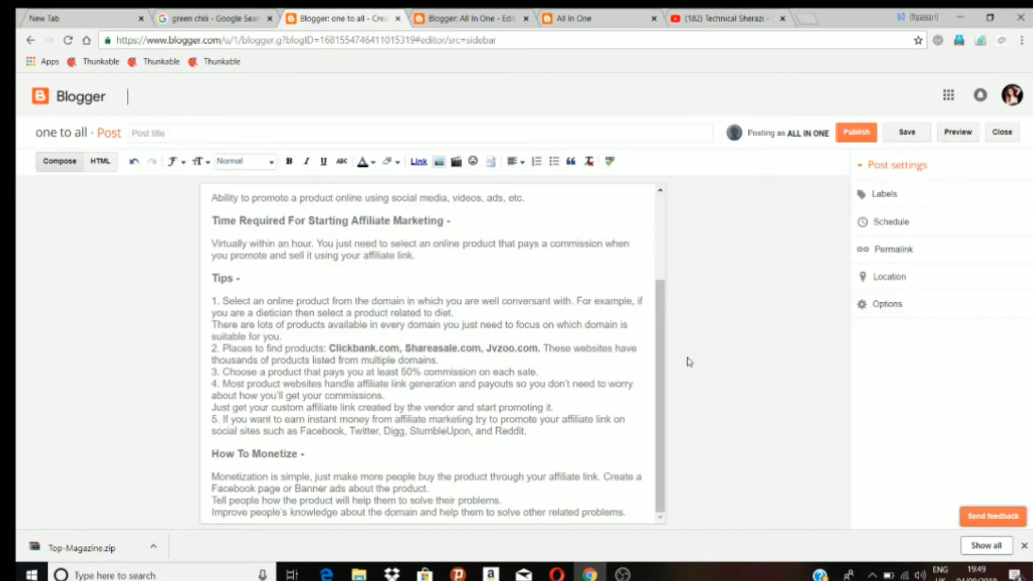
drag(665, 335, 667, 215)
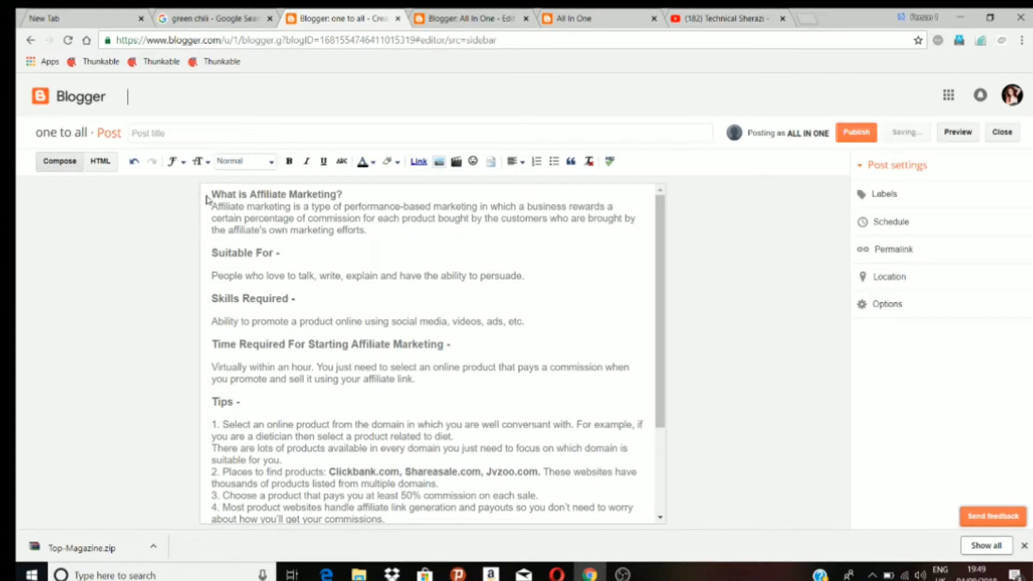
key(Return)
key(Return)
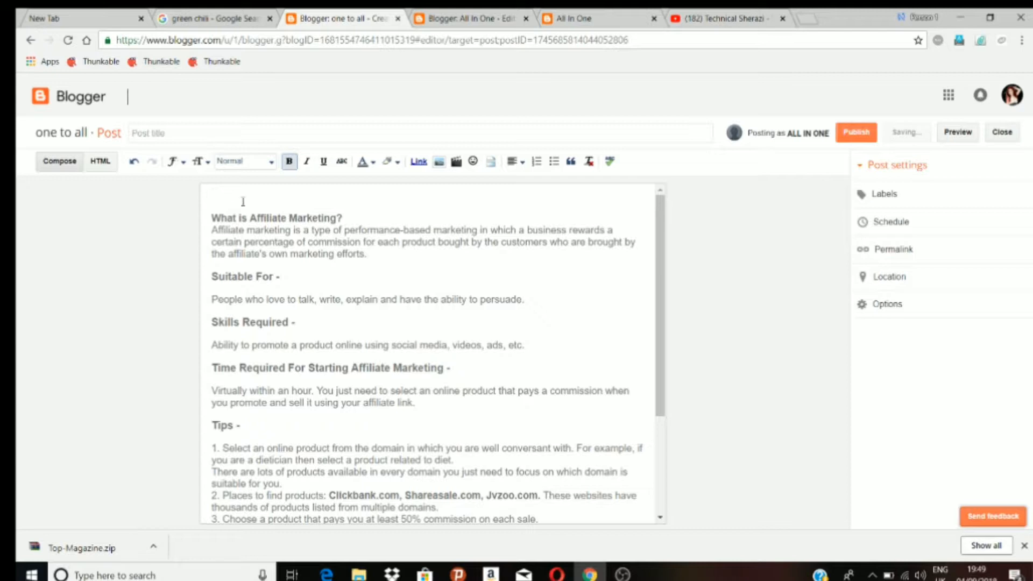
Copy the heading "Do Affiliate Marketing" from the All In One post and paste it at the top of the new "one to all" post.
click(484, 18)
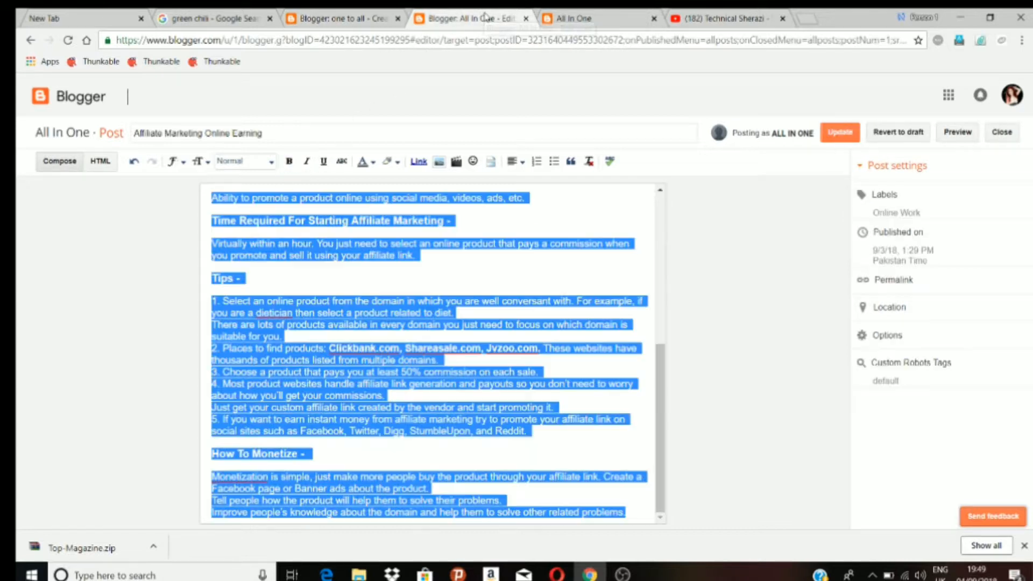
click(635, 209)
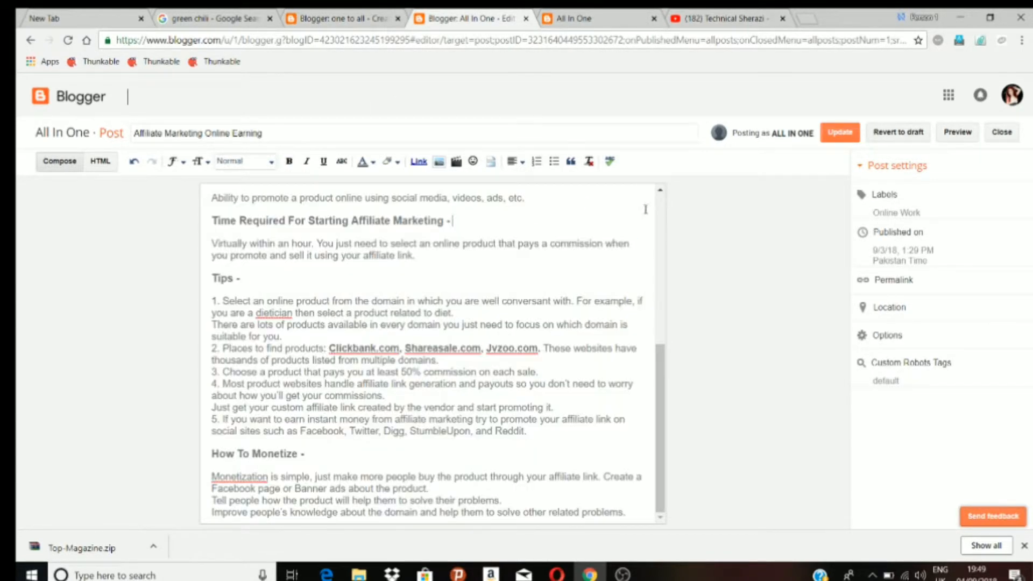
scroll(660, 201, up, 6)
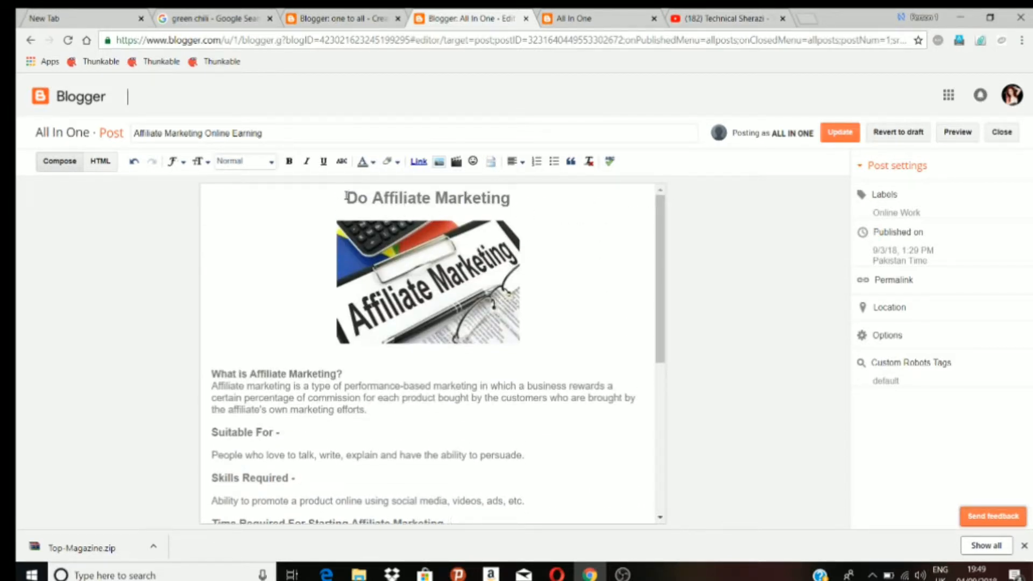
drag(346, 196, 497, 202)
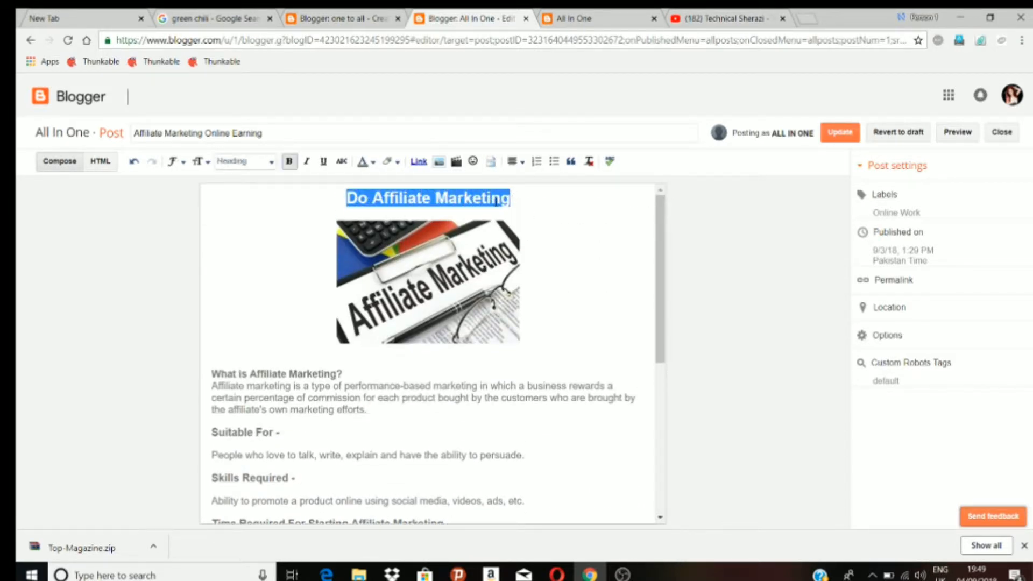
right_click(496, 202)
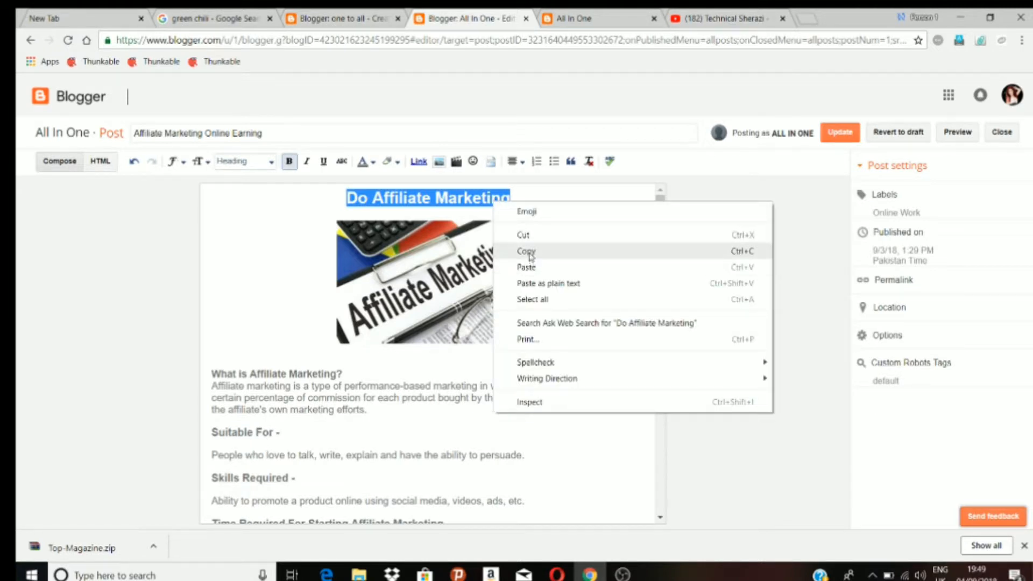
click(527, 251)
click(337, 18)
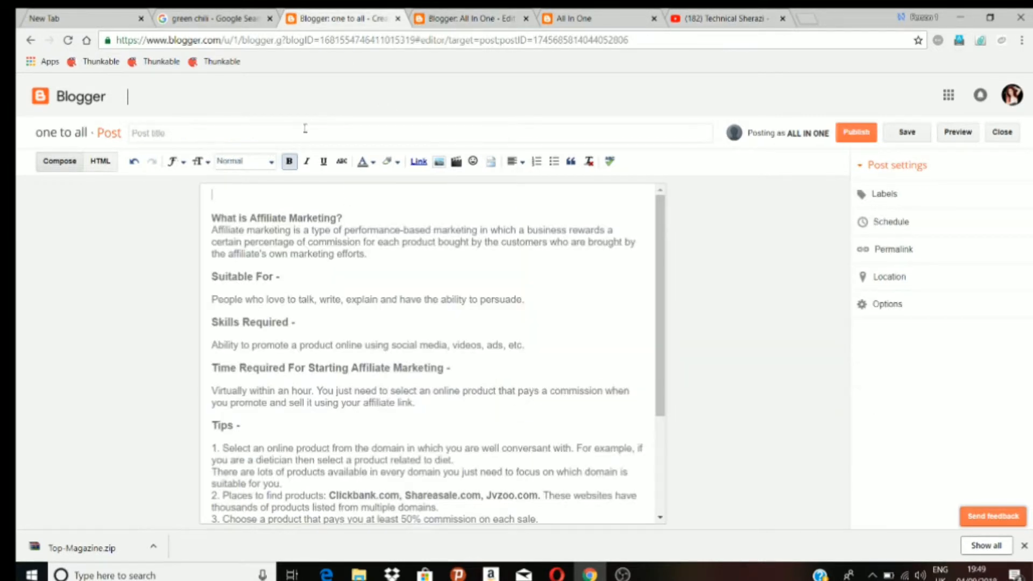
right_click(259, 191)
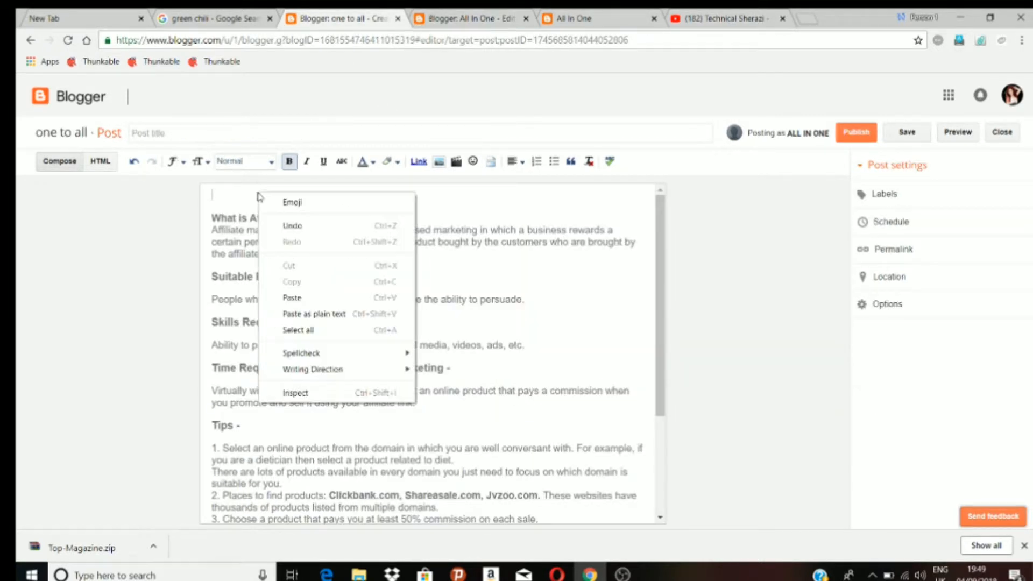
click(296, 296)
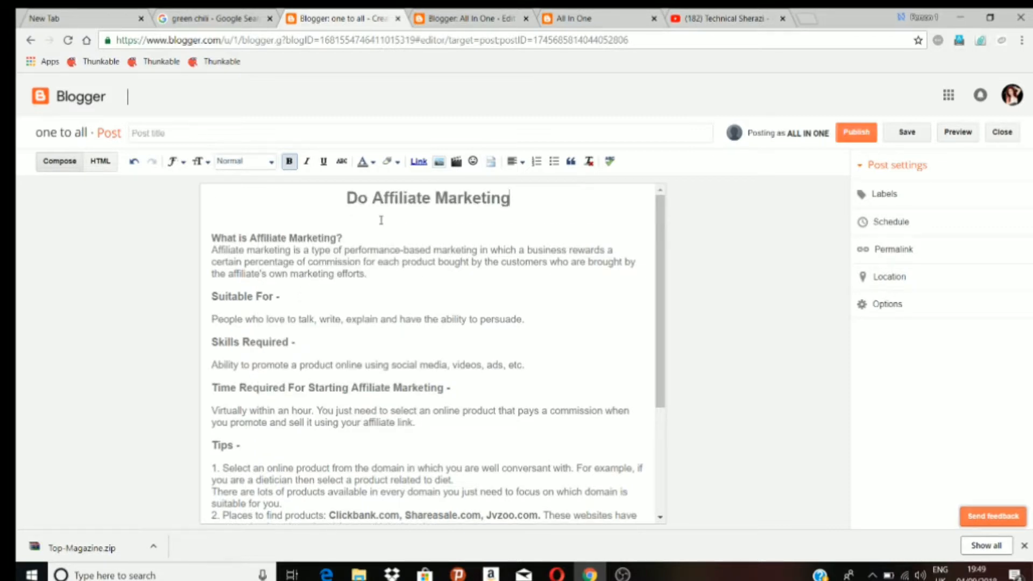
Copy the title "Affiliate Marketing Online Earning" from the All In One post into the title of the new "one to all" post.
click(151, 134)
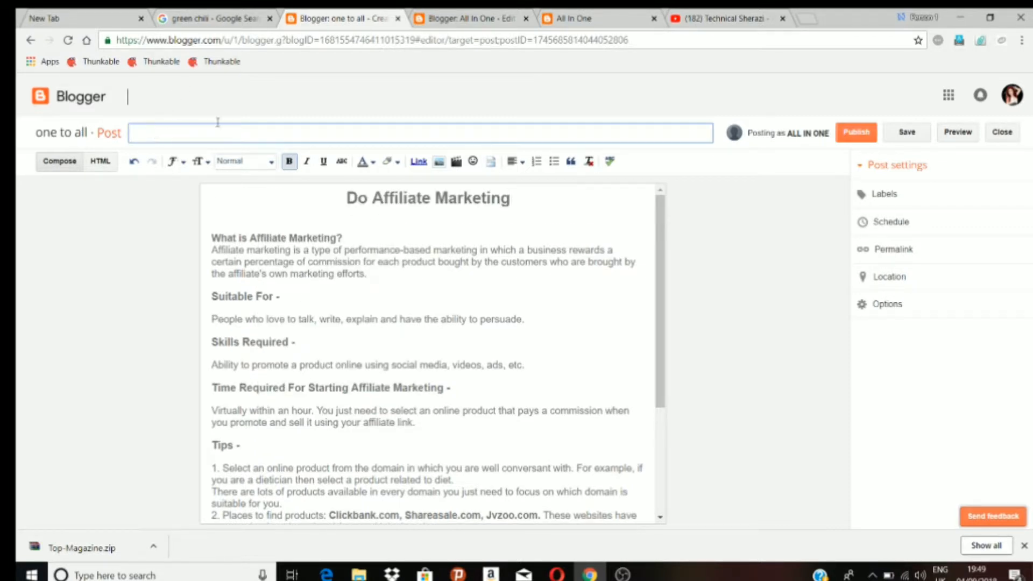
click(462, 18)
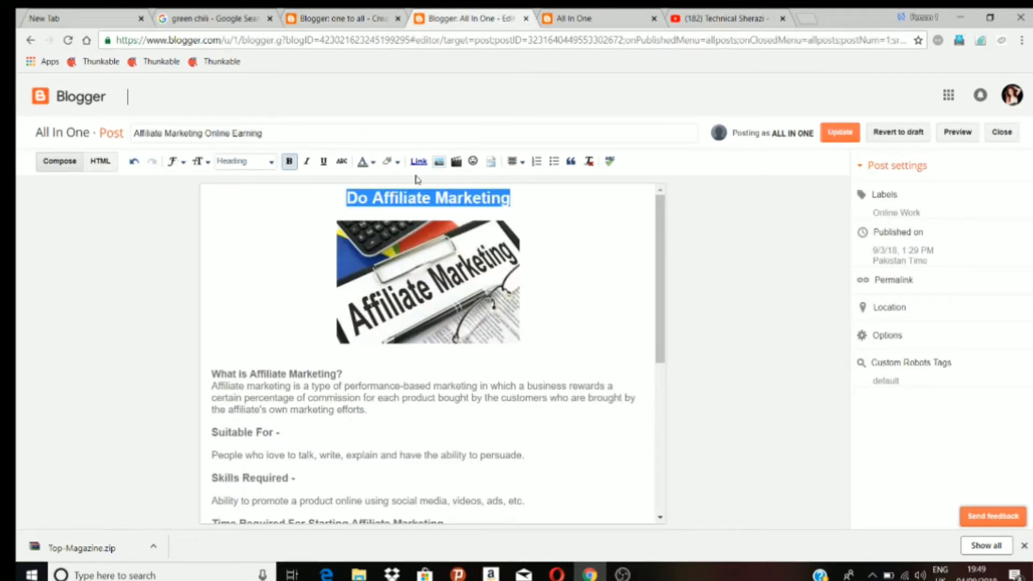
click(291, 231)
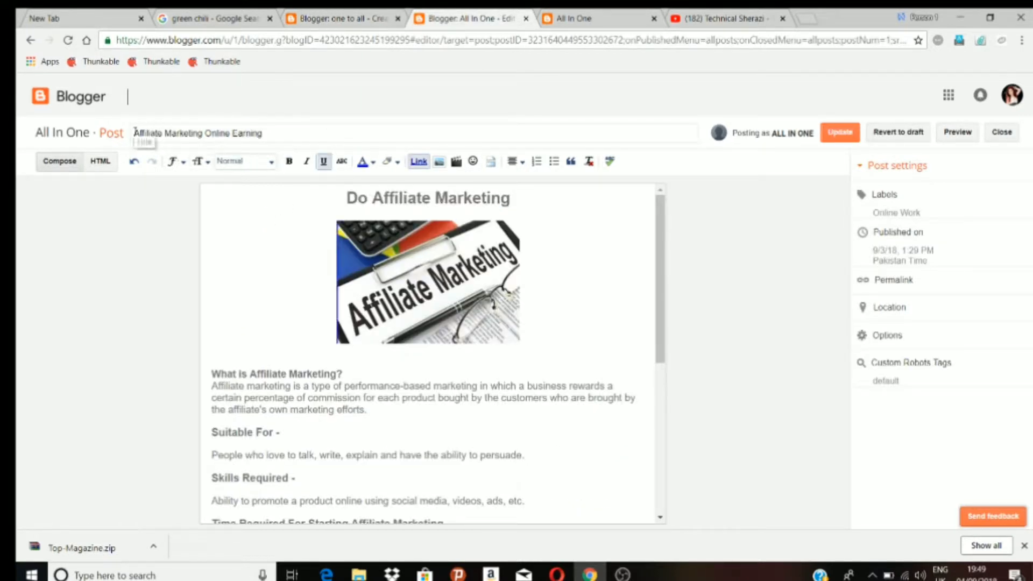
drag(135, 132, 278, 136)
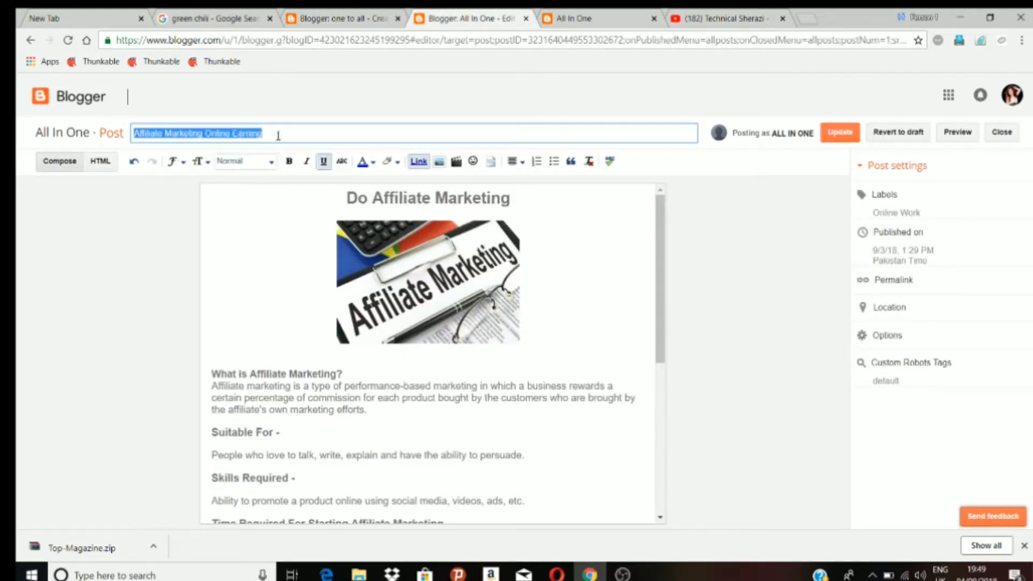
right_click(234, 134)
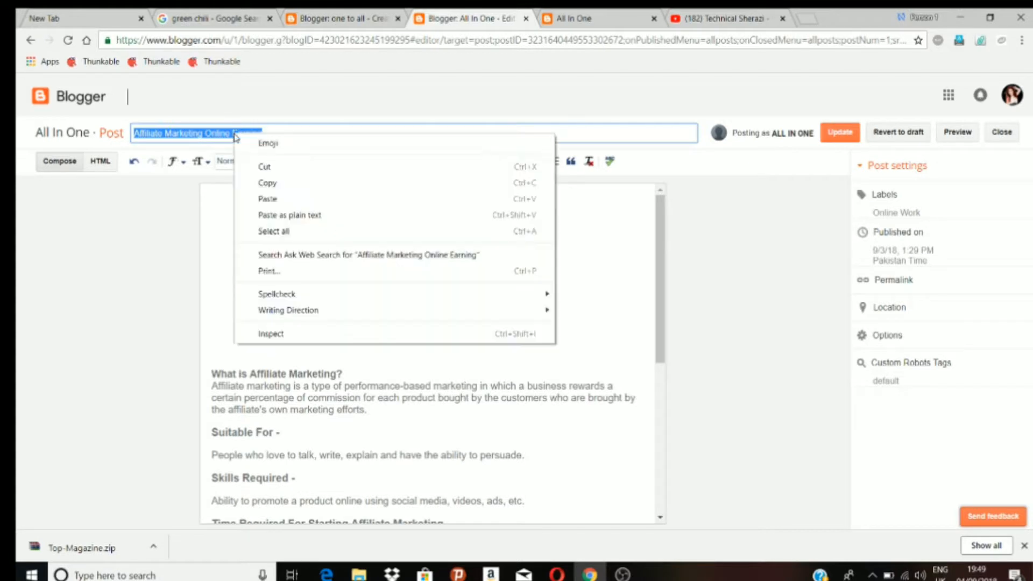
click(278, 184)
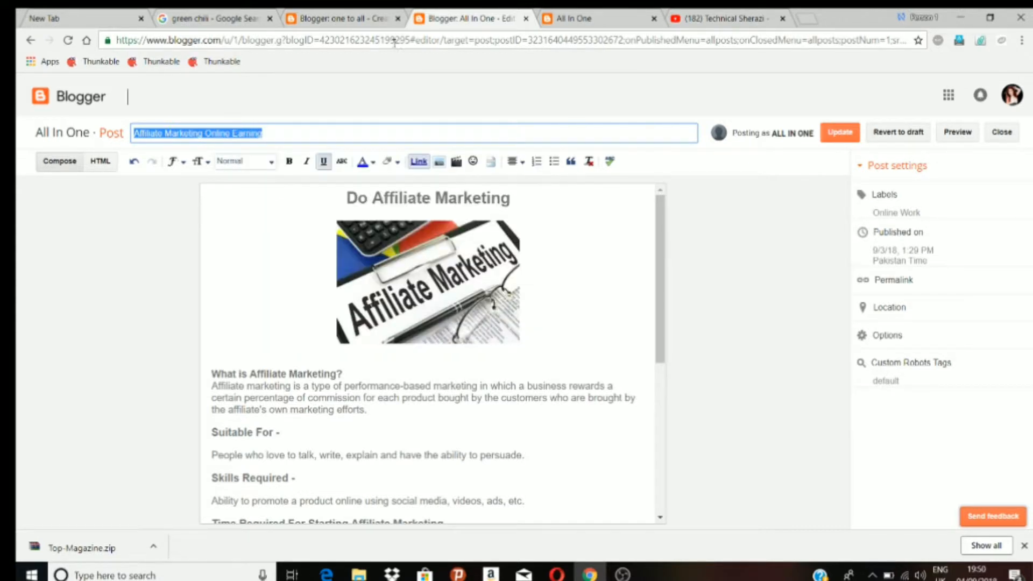
click(364, 19)
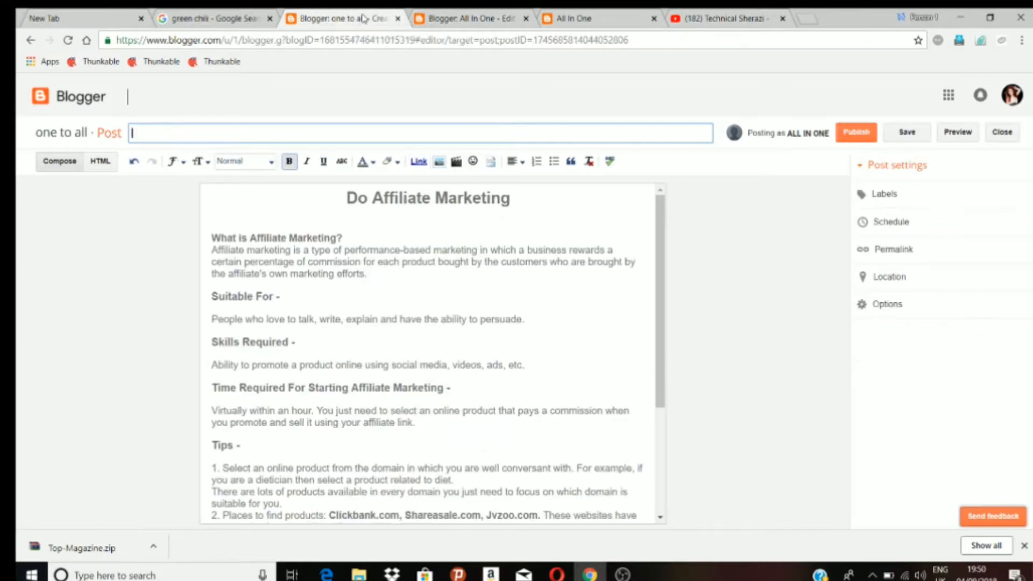
right_click(164, 131)
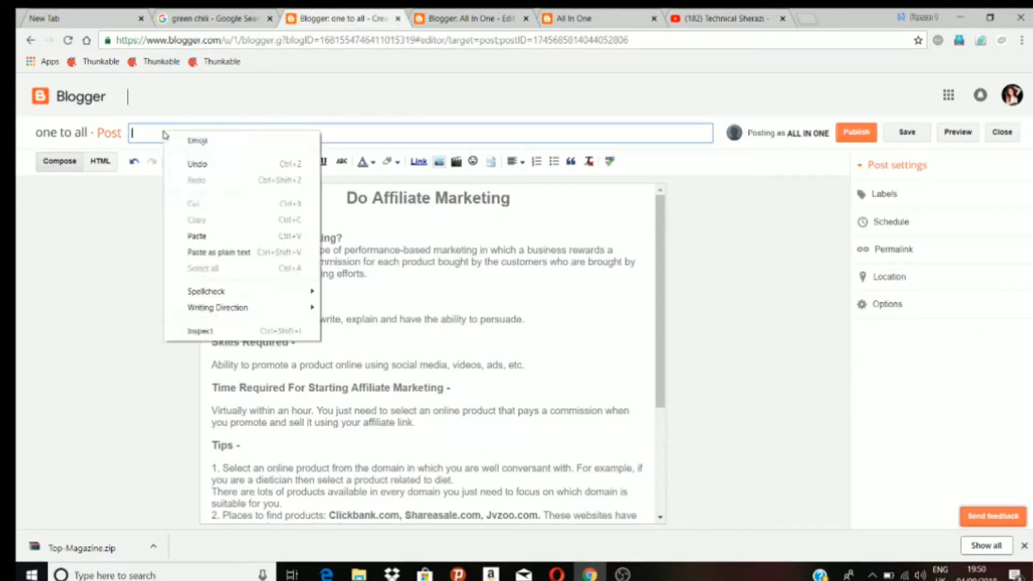
click(197, 237)
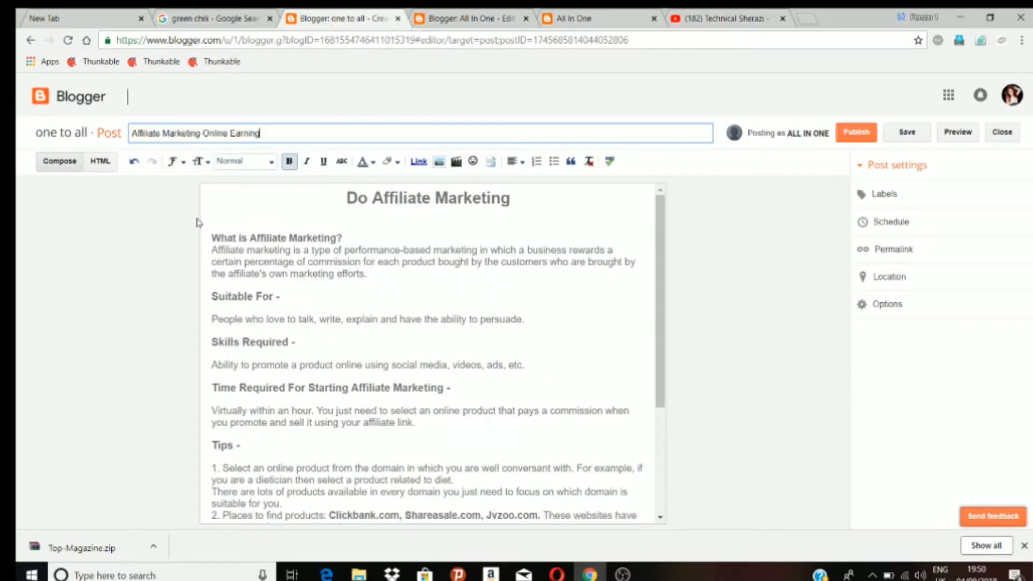
Upload the image download (3).jpg from Downloads and insert it below the "Do Affiliate Marketing" heading.
click(409, 222)
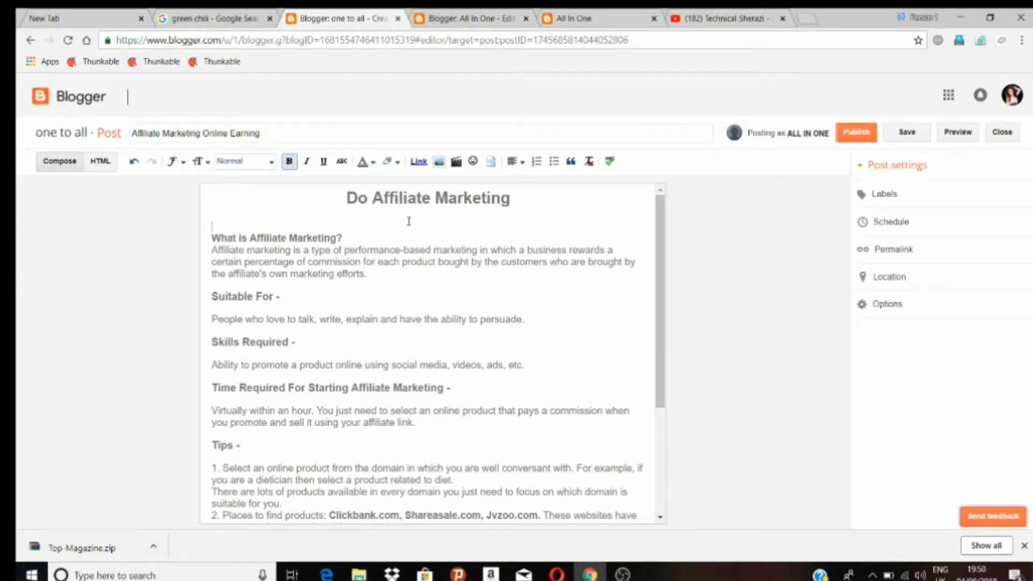
click(440, 162)
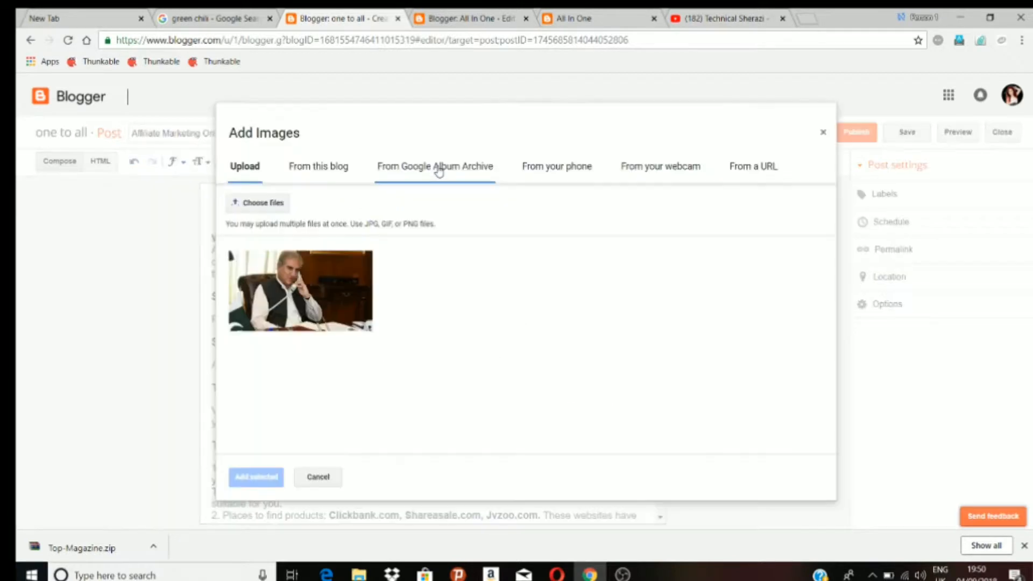
click(262, 203)
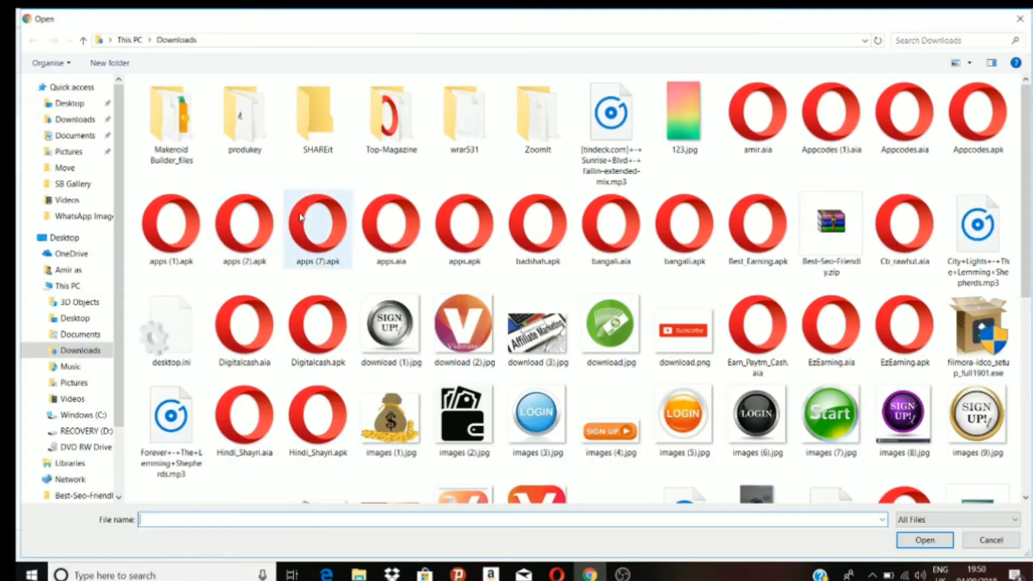
click(553, 369)
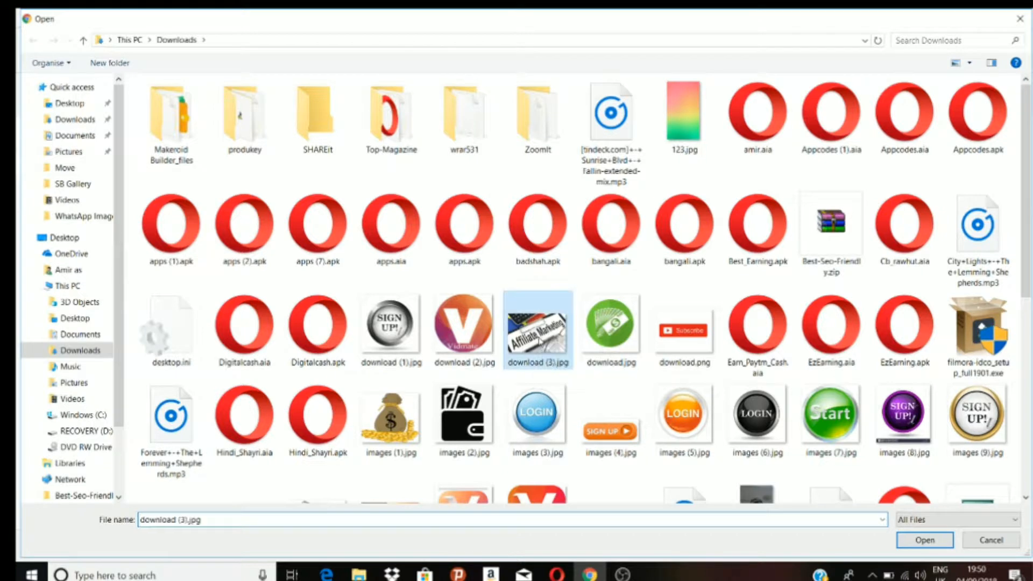
click(915, 540)
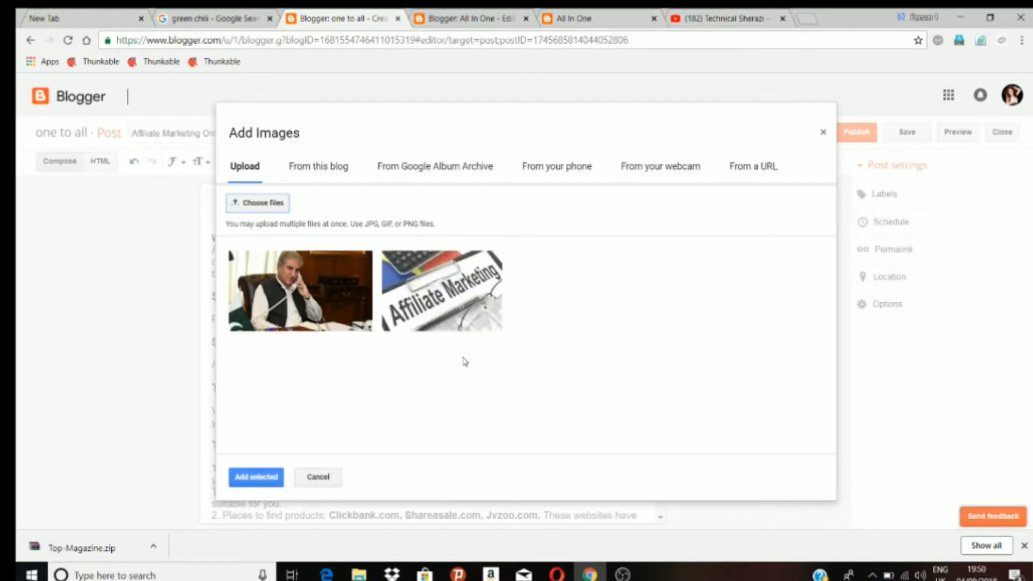
click(255, 479)
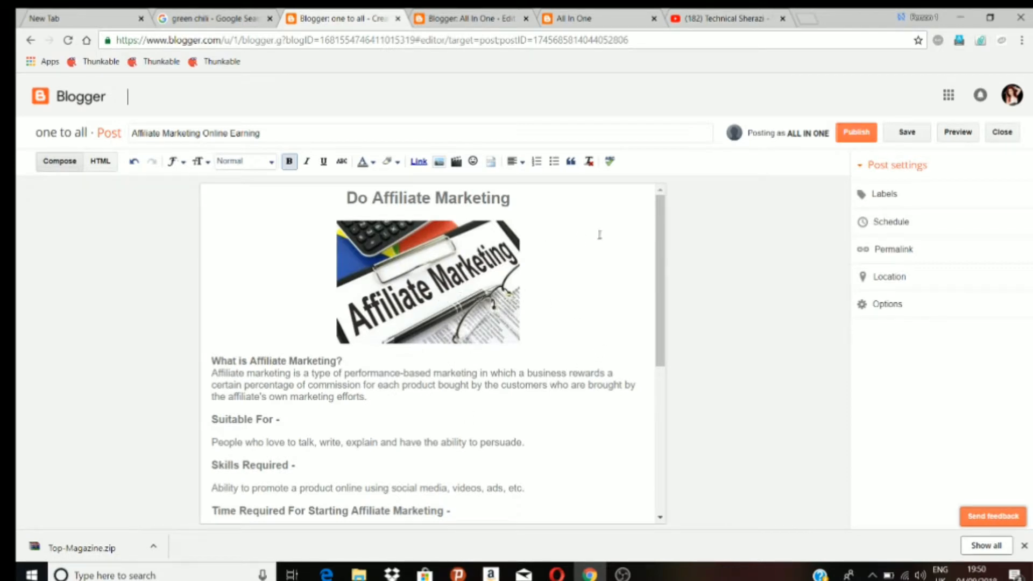
Add the label "Online Work" to the affiliate marketing post and publish it.
click(896, 197)
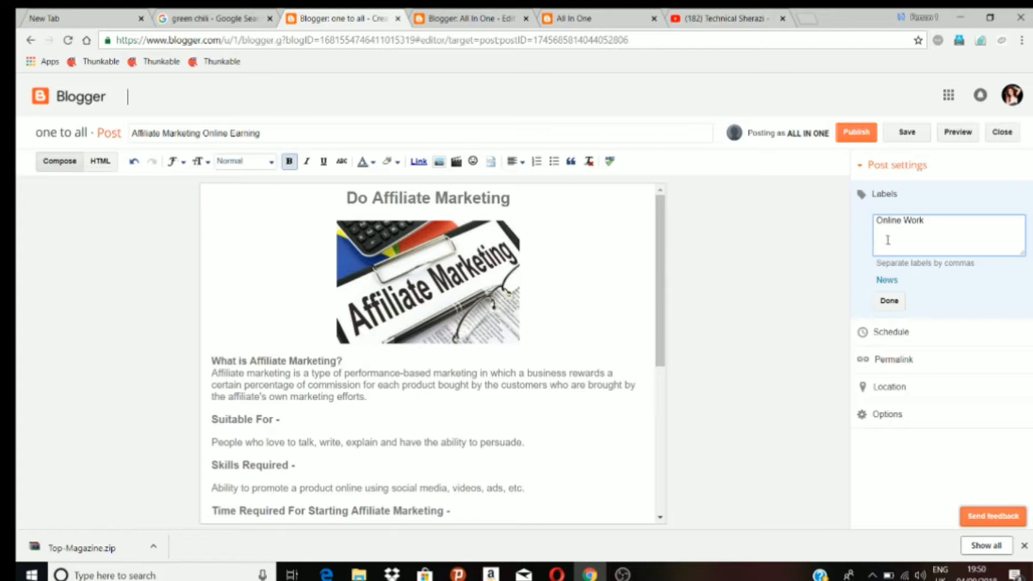
click(888, 302)
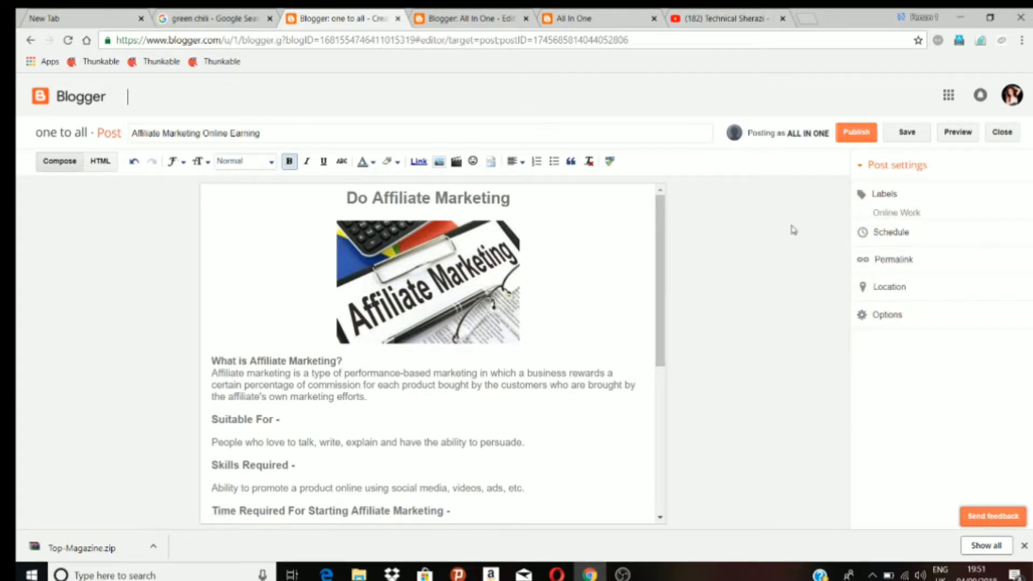
click(856, 132)
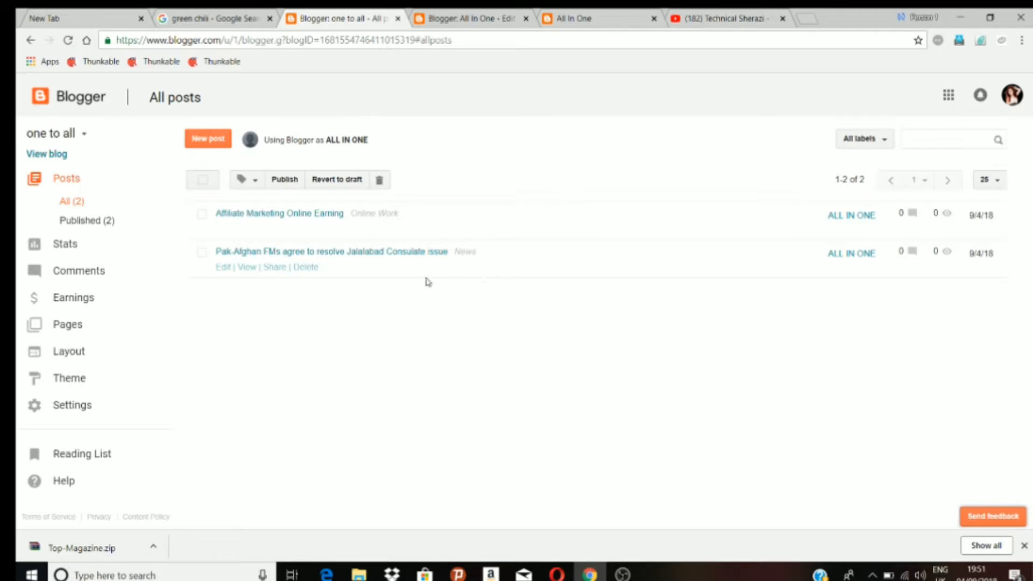
View the live "one to all" blog and look through its published posts.
click(45, 156)
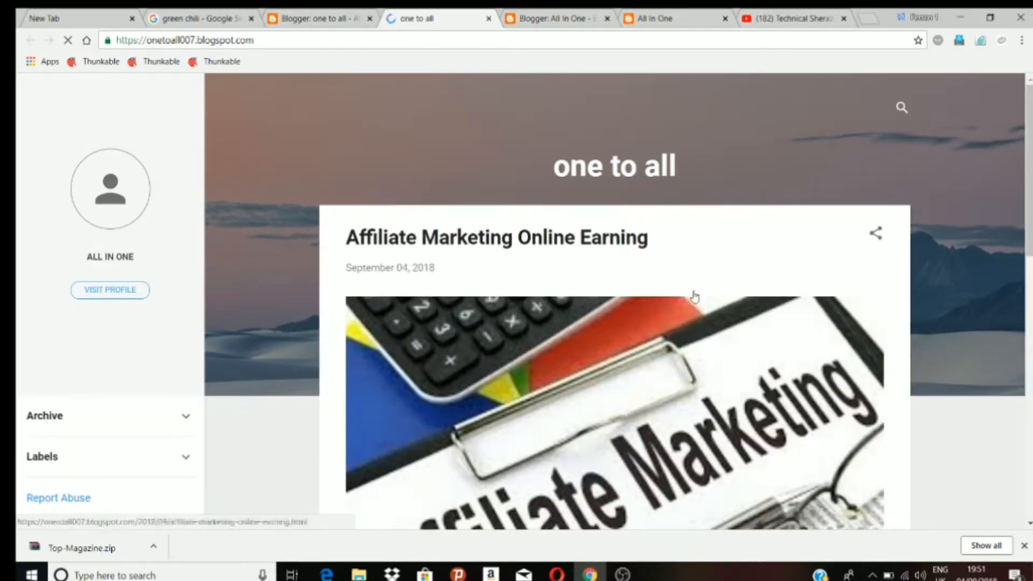
scroll(942, 294, down, 10)
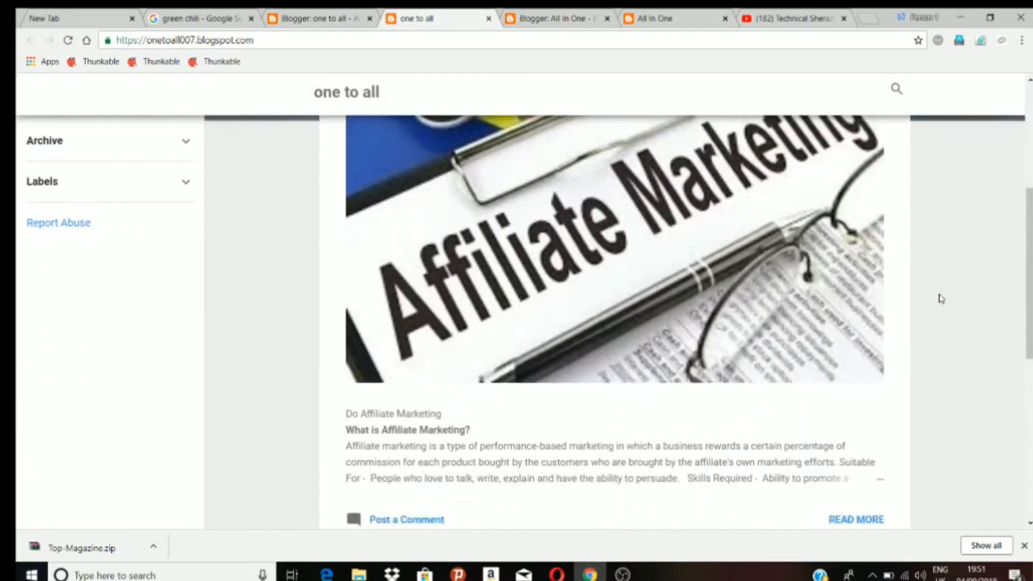
scroll(942, 299, down, 3)
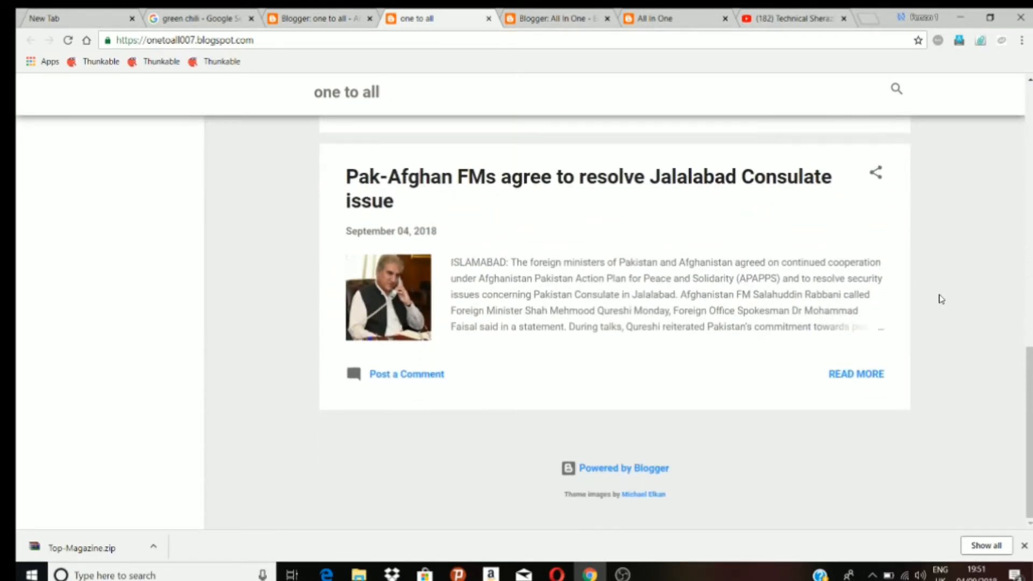
scroll(941, 299, up, 3)
scroll(941, 300, up, 10)
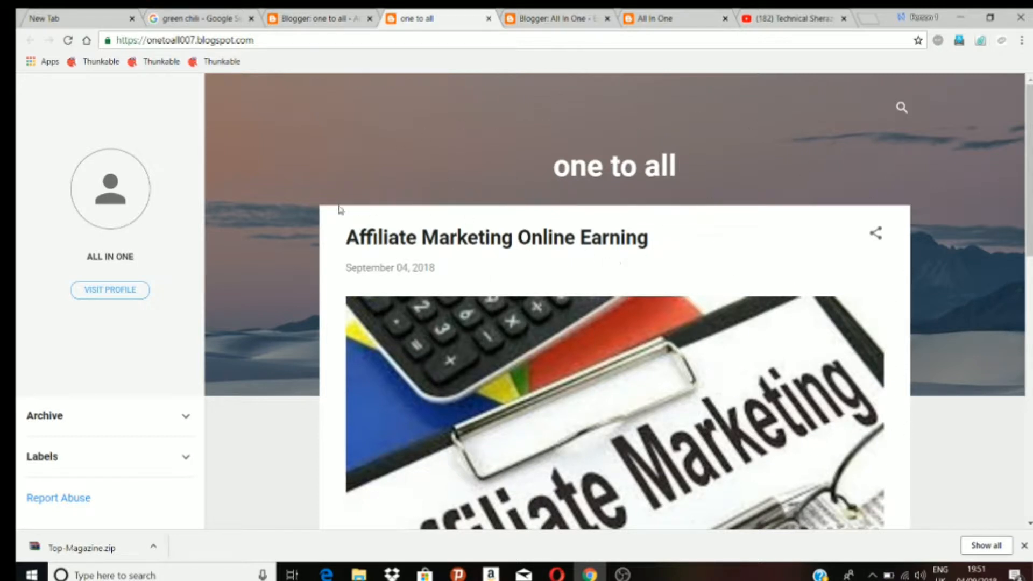
right_click(322, 125)
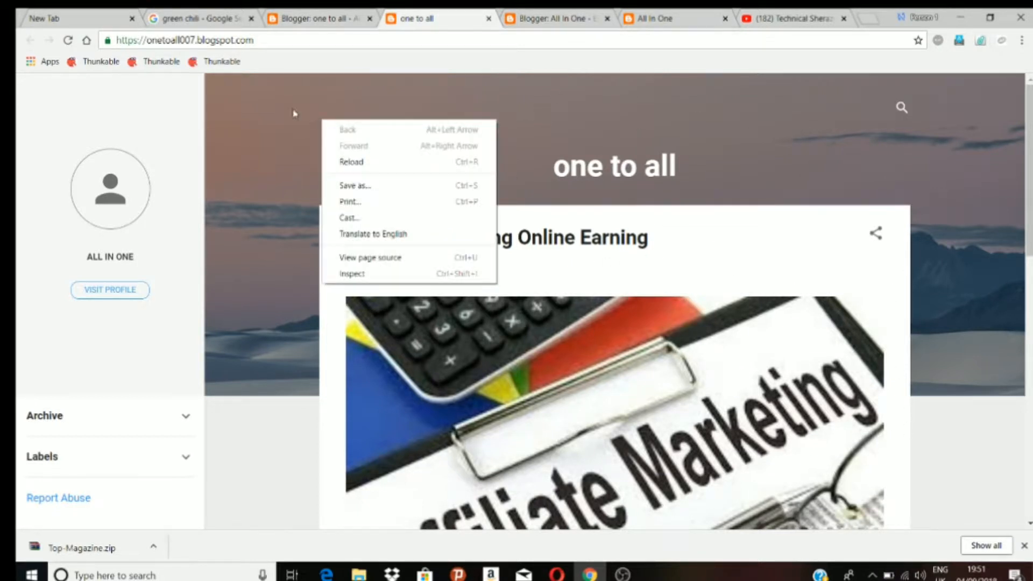
click(310, 12)
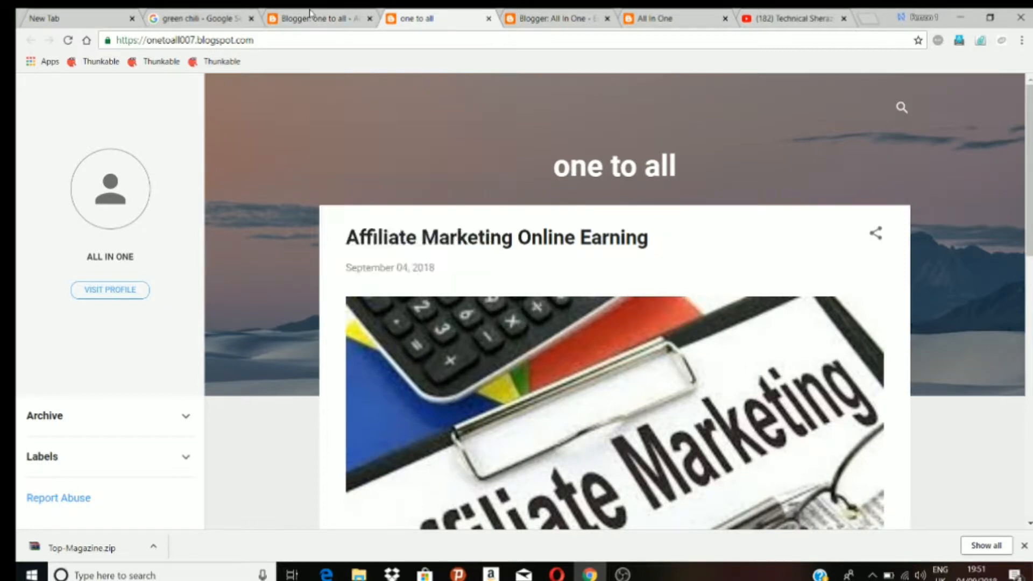
Open the theme settings of the "one to all" blog and look through the built-in themes from Contempo to Travel.
click(310, 12)
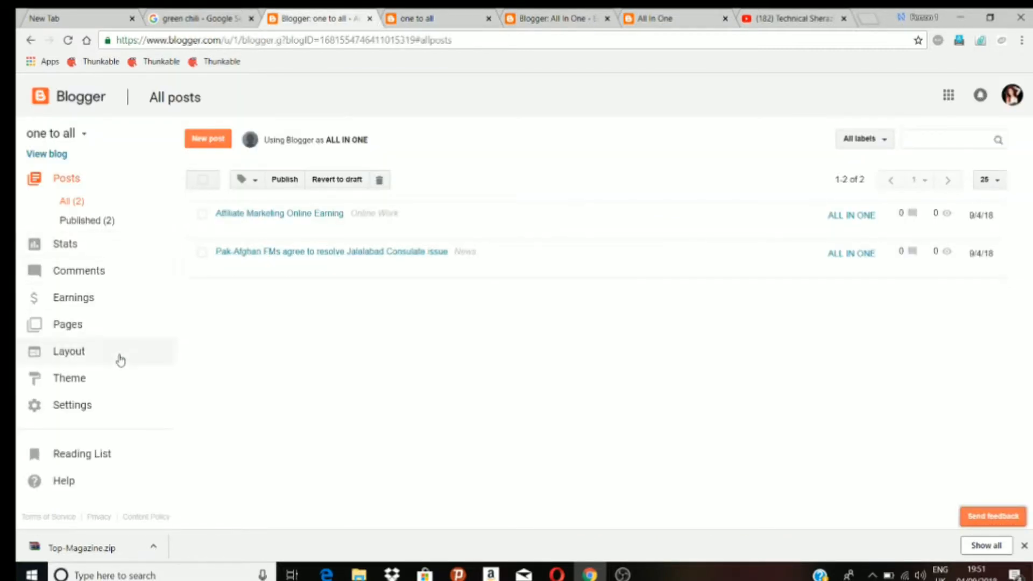
click(61, 384)
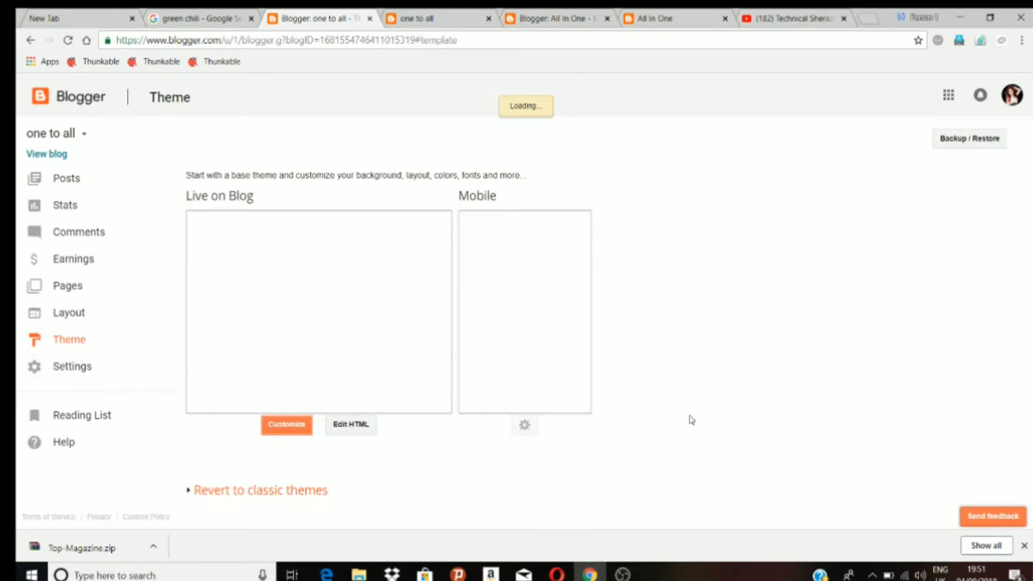
scroll(703, 383, down, 5)
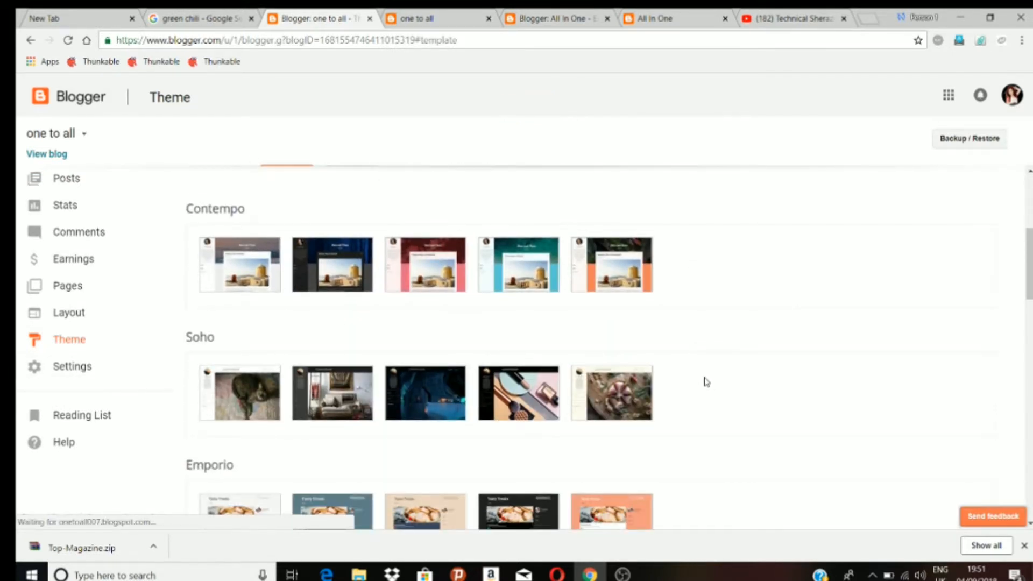
scroll(469, 467, down, 4)
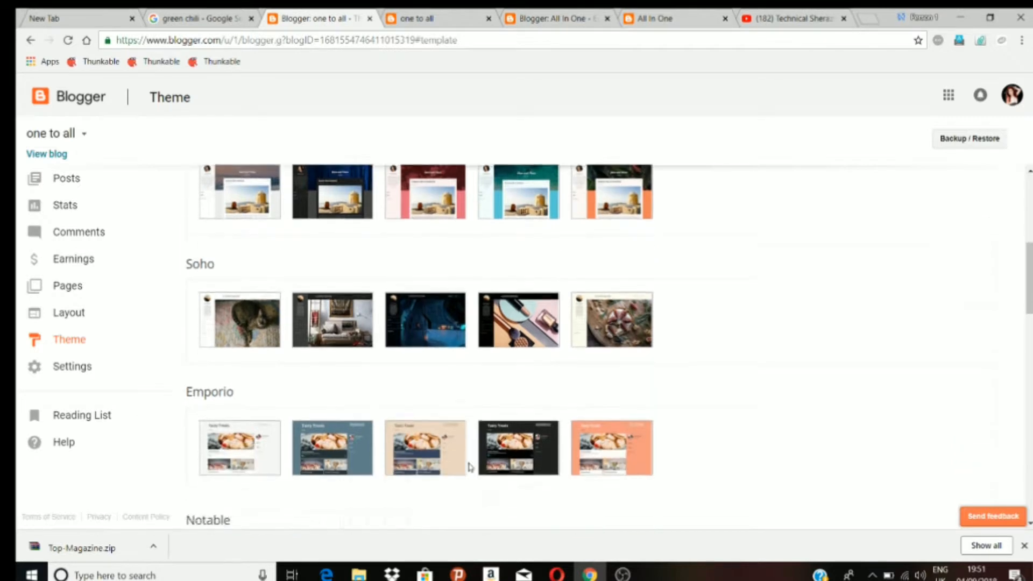
scroll(473, 467, down, 7)
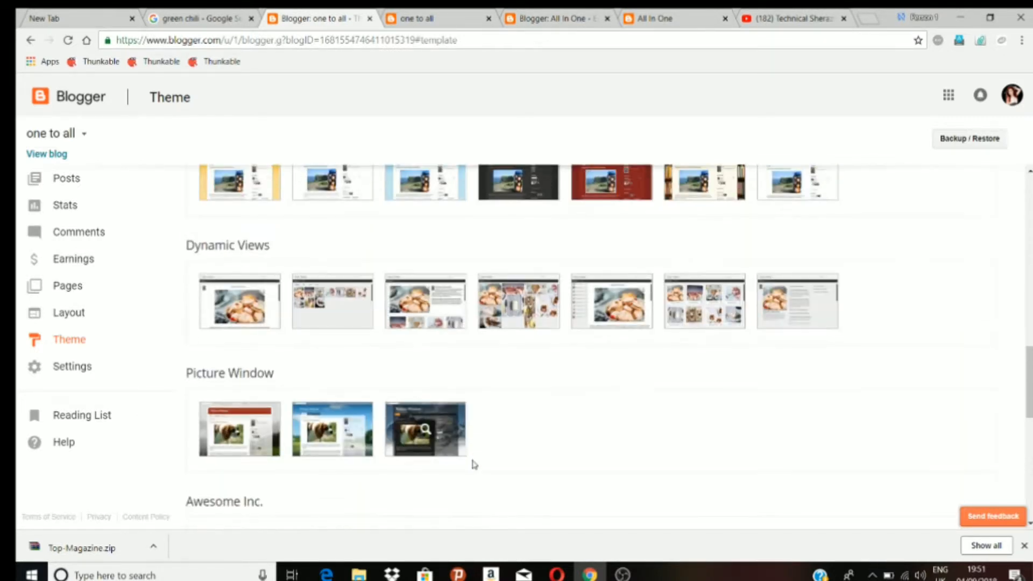
scroll(475, 463, down, 6)
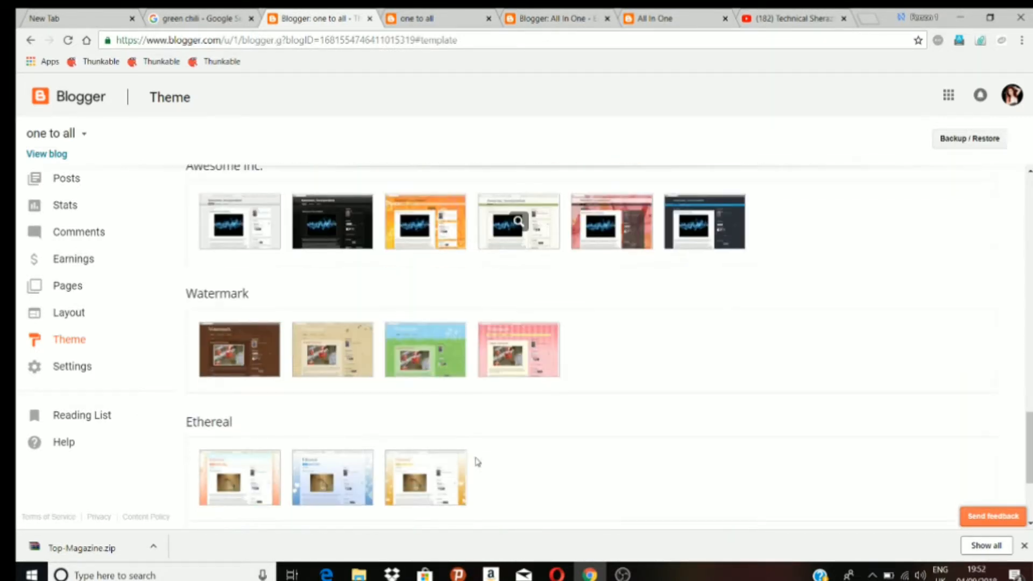
scroll(491, 454, down, 3)
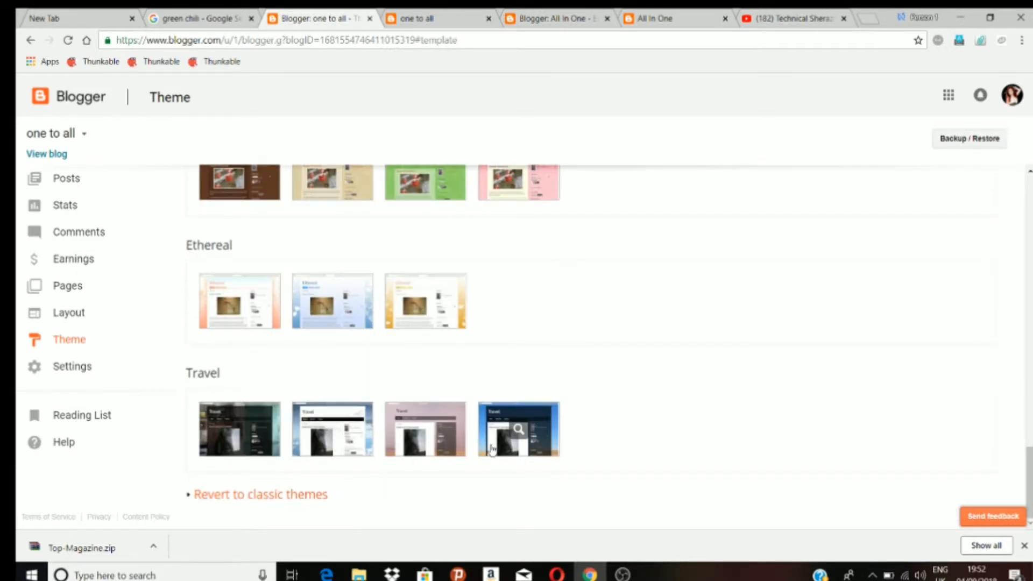
scroll(512, 403, up, 15)
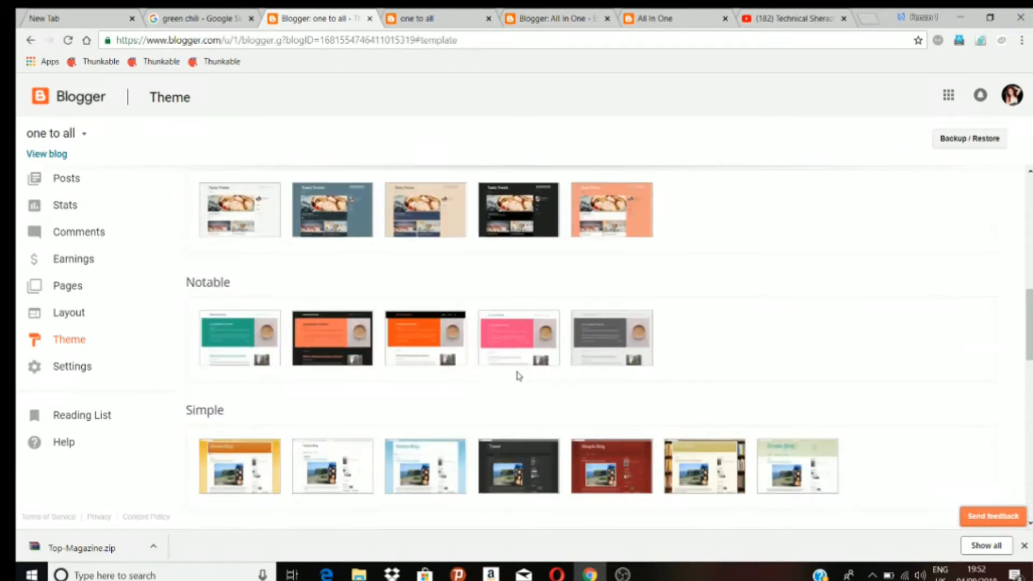
scroll(518, 374, up, 10)
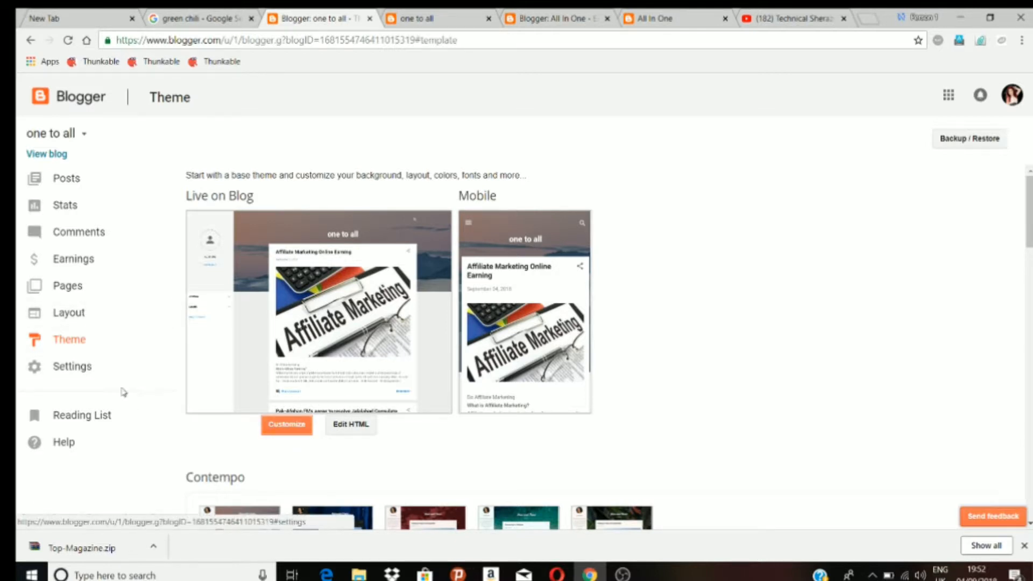
Replace the "green chili" image search with a Google web search for "free templates for blogger".
click(179, 18)
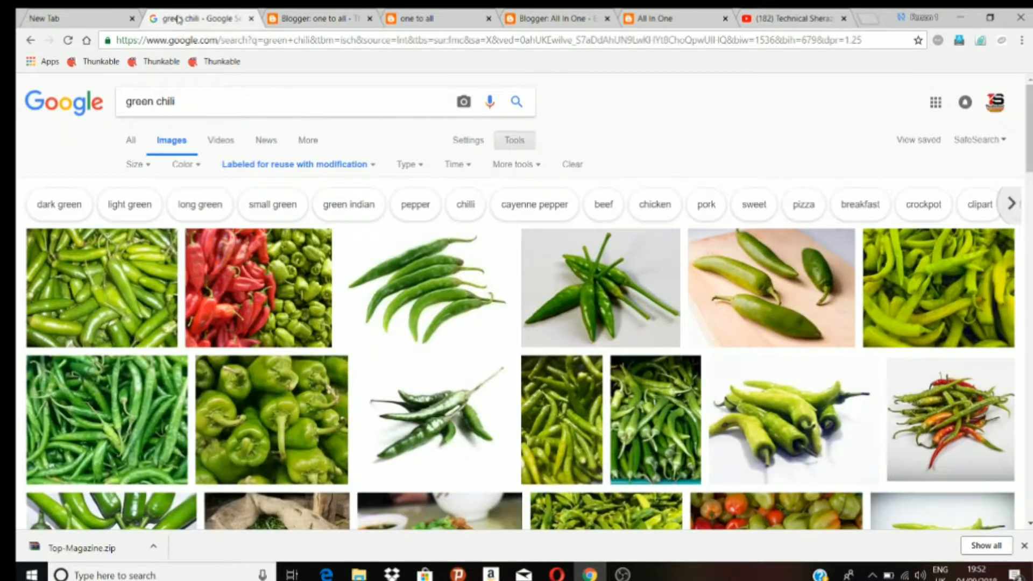
click(132, 141)
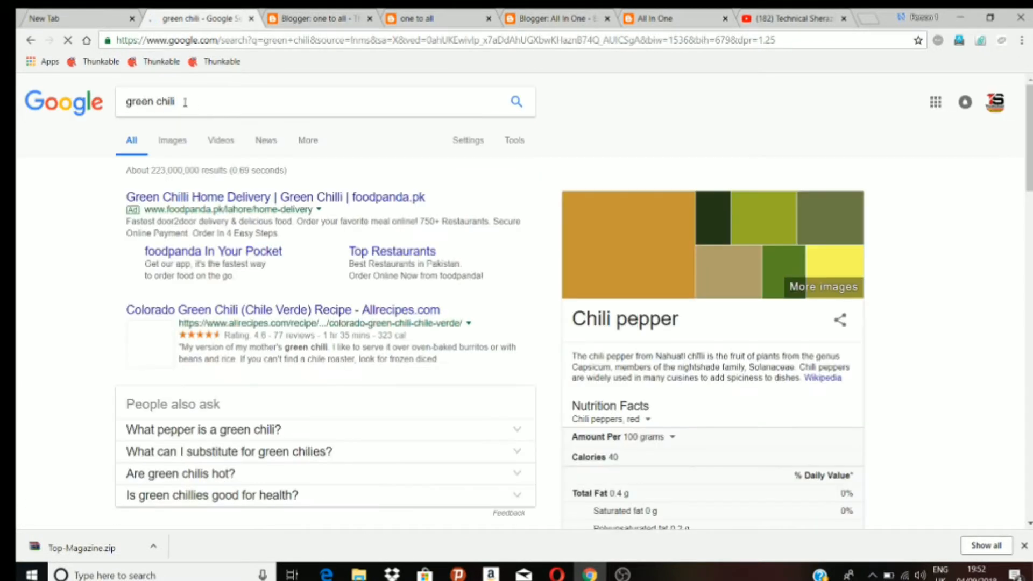
click(185, 102)
key(BackSpace)
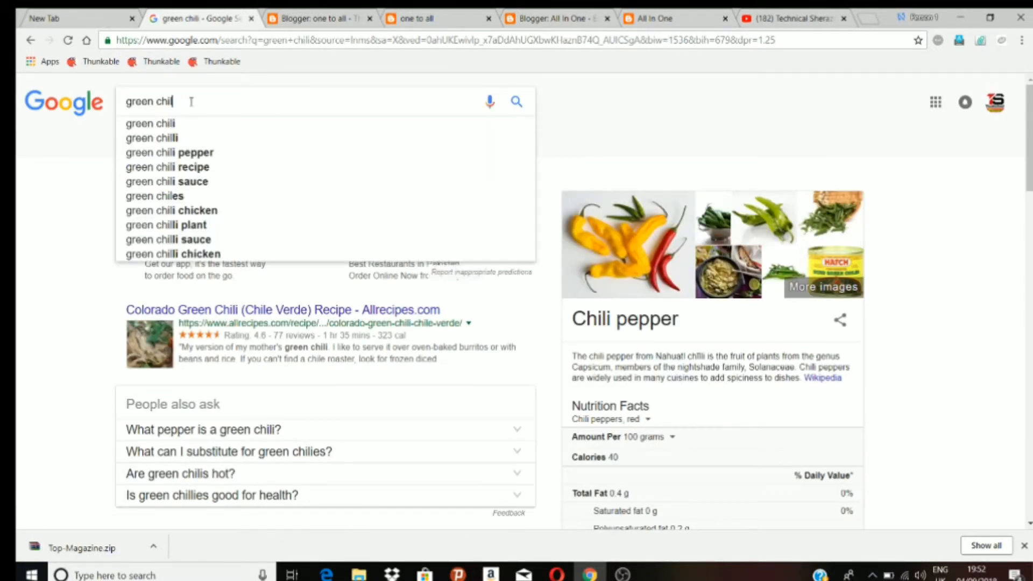
key(BackSpace)
key(BackSpace)
key(BackSpace)
key(BackSpace)
key(BackSpace)
key(BackSpace)
key(BackSpace)
key(BackSpace)
key(BackSpace)
key(BackSpace)
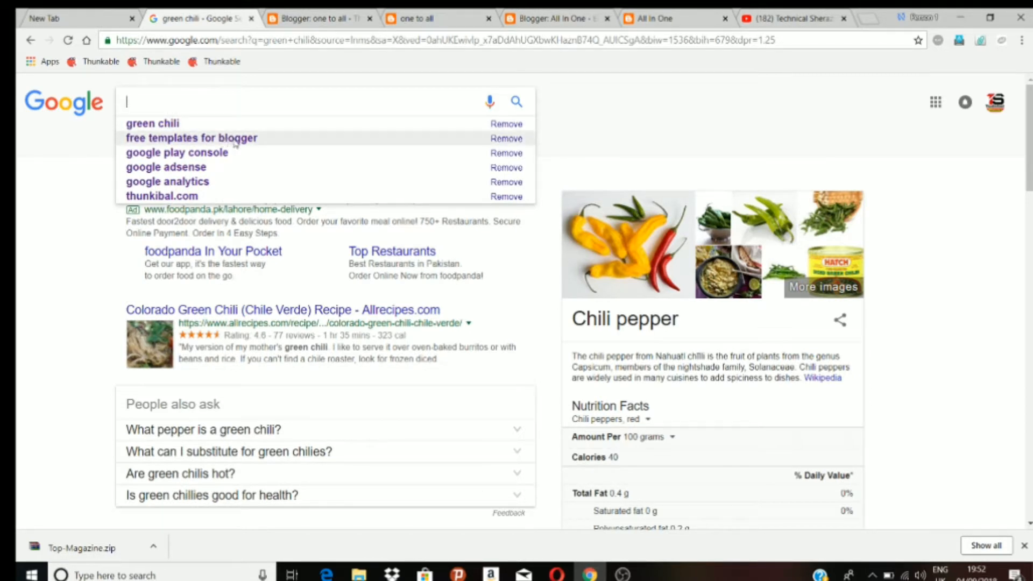
click(192, 139)
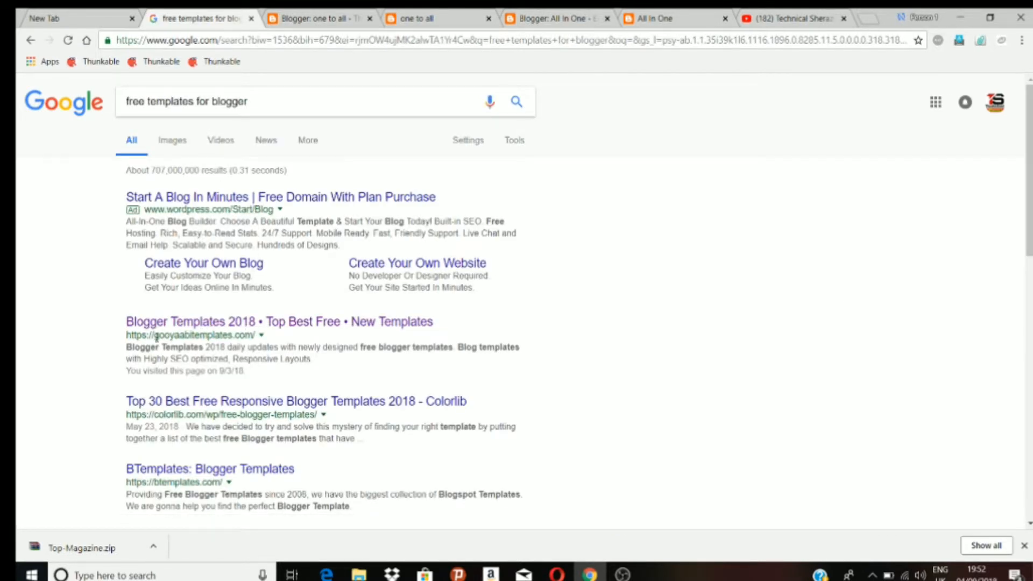
Open the gooyaabitemplates.com result "Blogger Templates 2018 • Top Best Free • New Templates".
scroll(134, 336, down, 1)
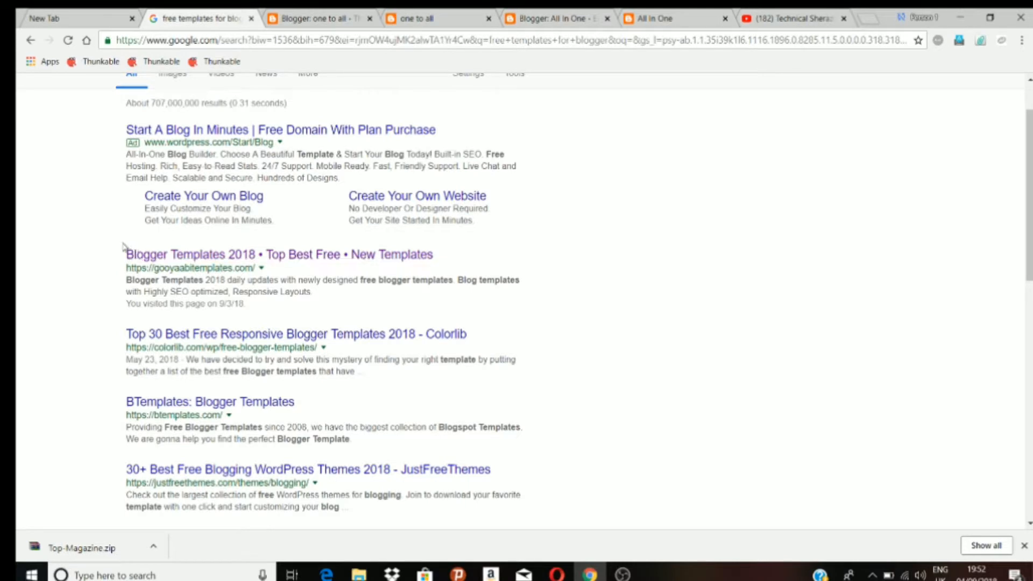
drag(131, 245, 444, 258)
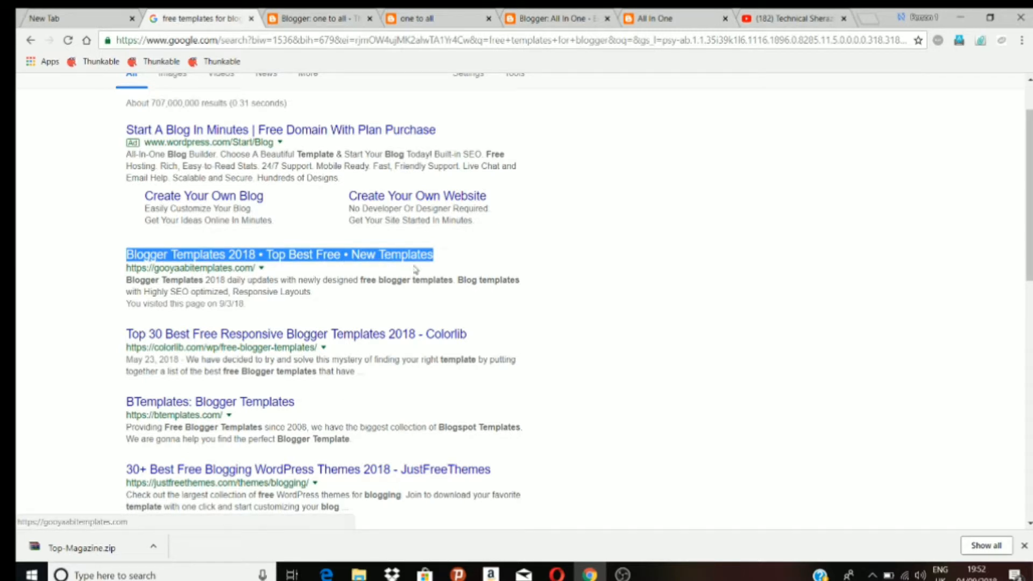
right_click(490, 252)
click(472, 247)
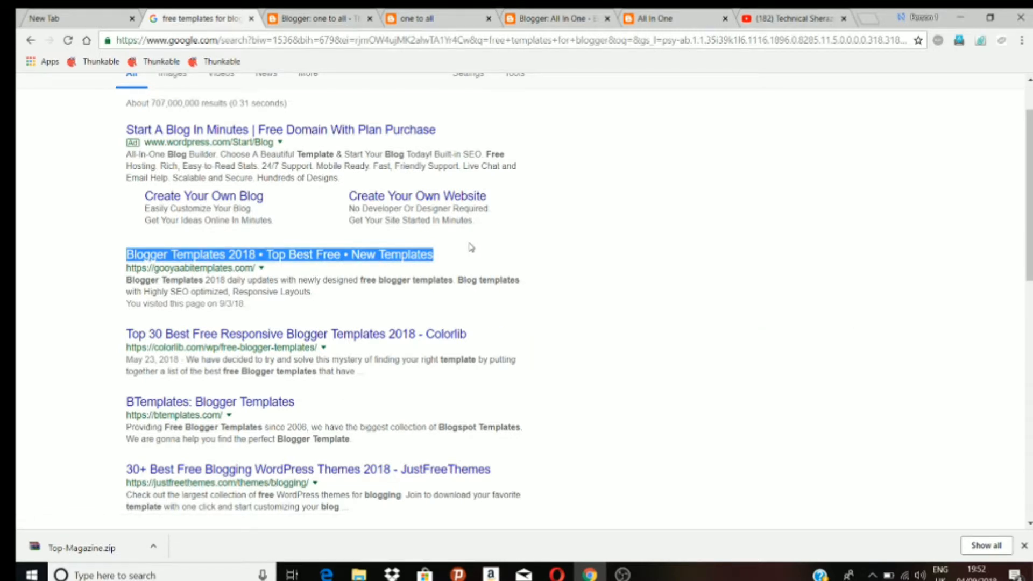
click(467, 266)
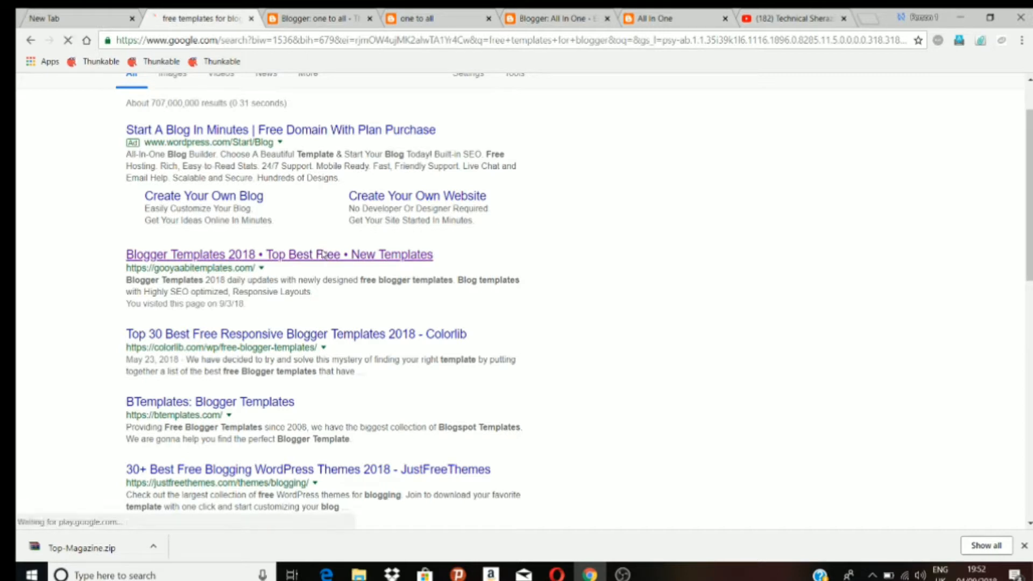
click(323, 255)
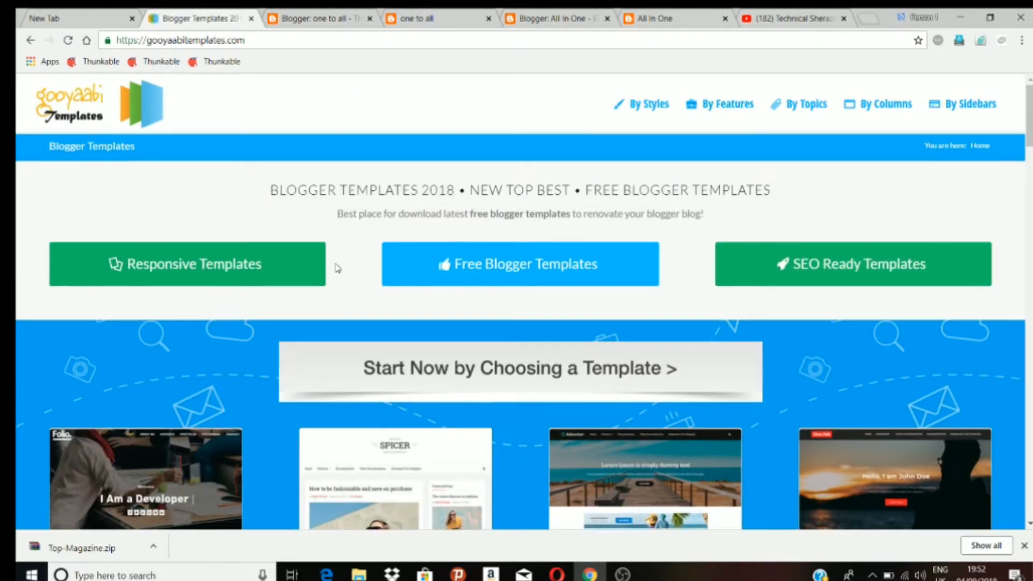
Look through the free Blogger template gallery on the Gooyaabi Templates home page.
scroll(337, 267, down, 5)
scroll(436, 289, down, 3)
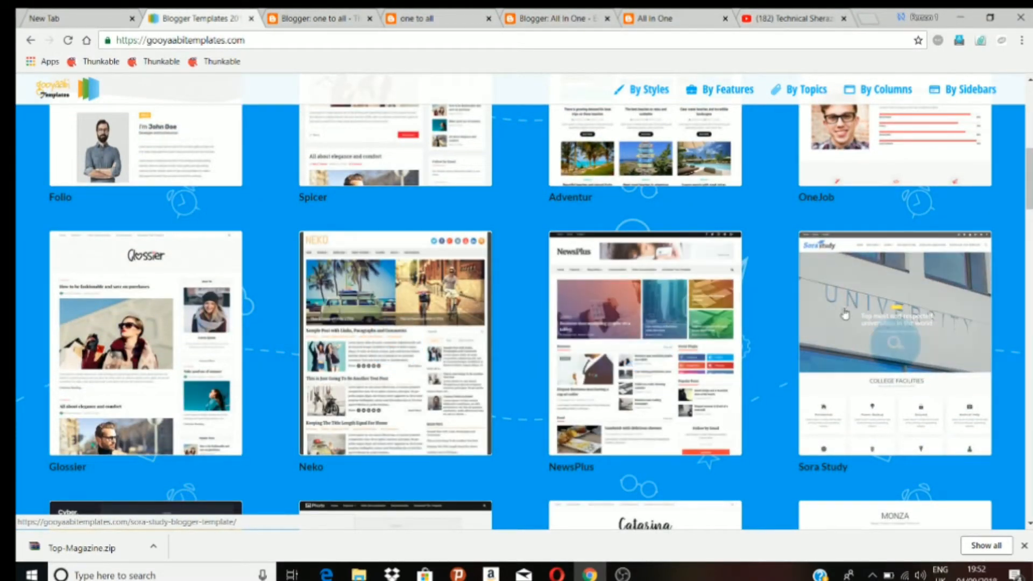
scroll(649, 280, down, 5)
scroll(652, 279, down, 4)
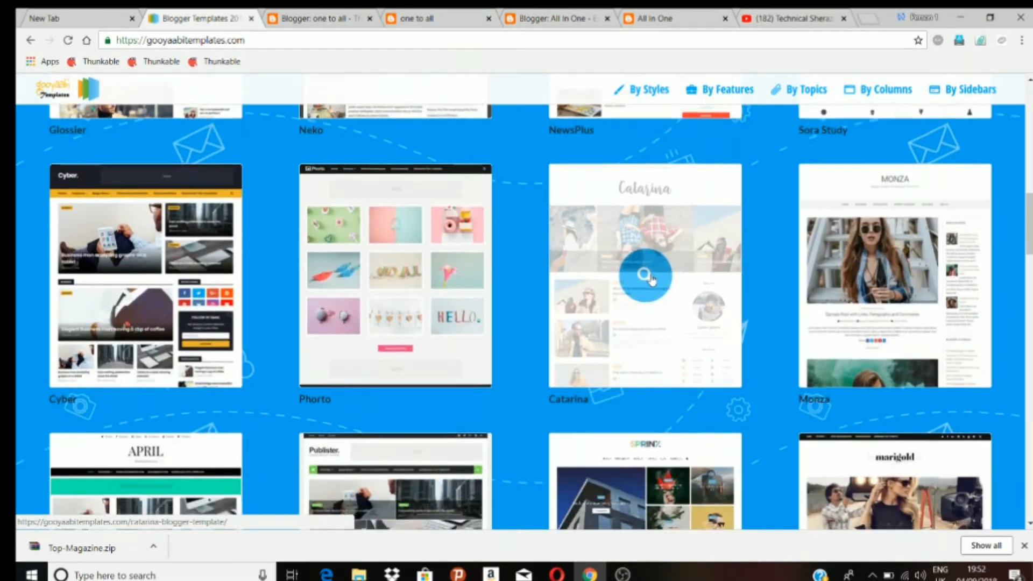
scroll(653, 285, down, 5)
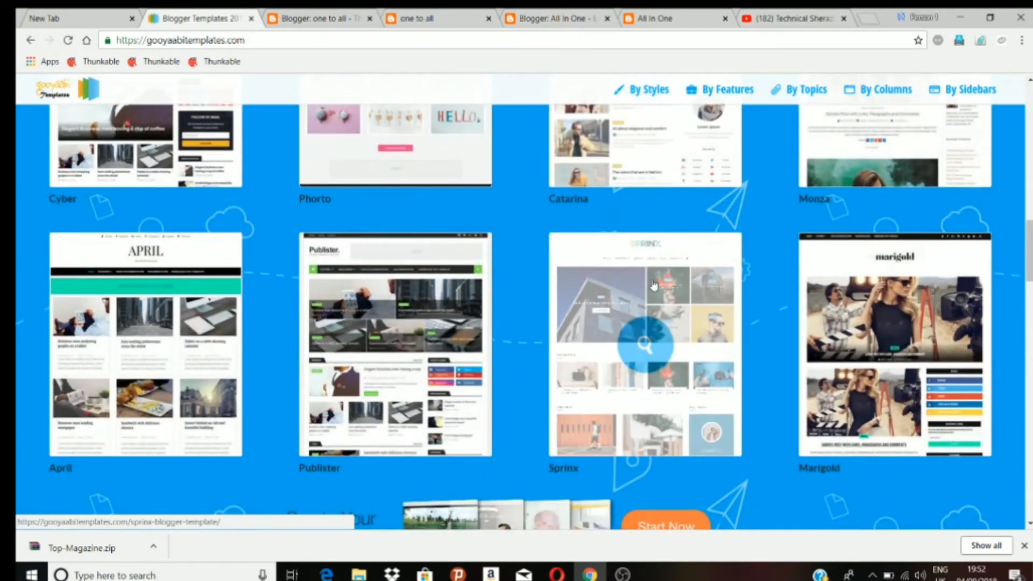
scroll(576, 262, up, 3)
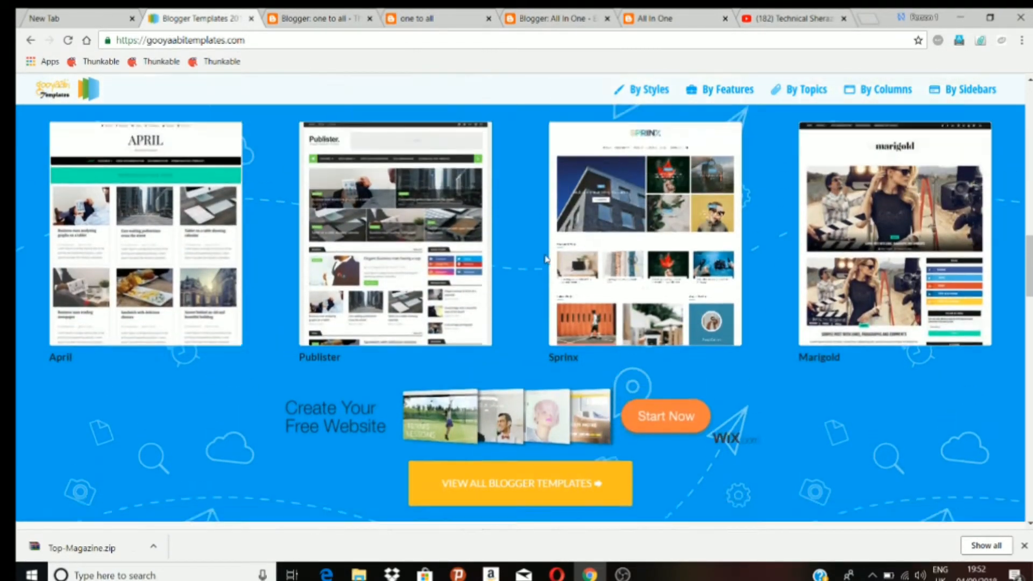
Open the Publister Blogger template page from the gallery and launch its live preview.
click(391, 285)
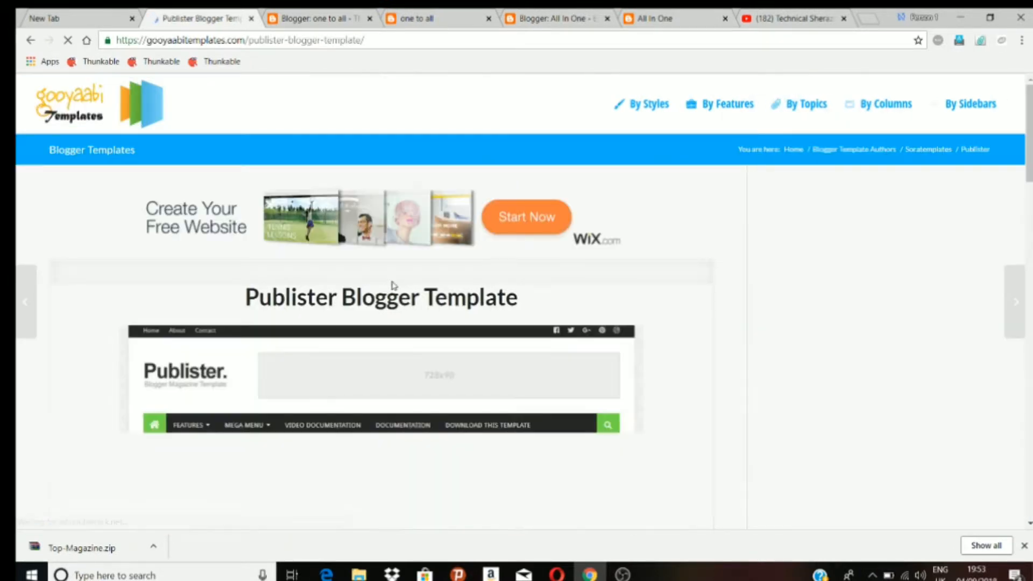
scroll(662, 340, down, 3)
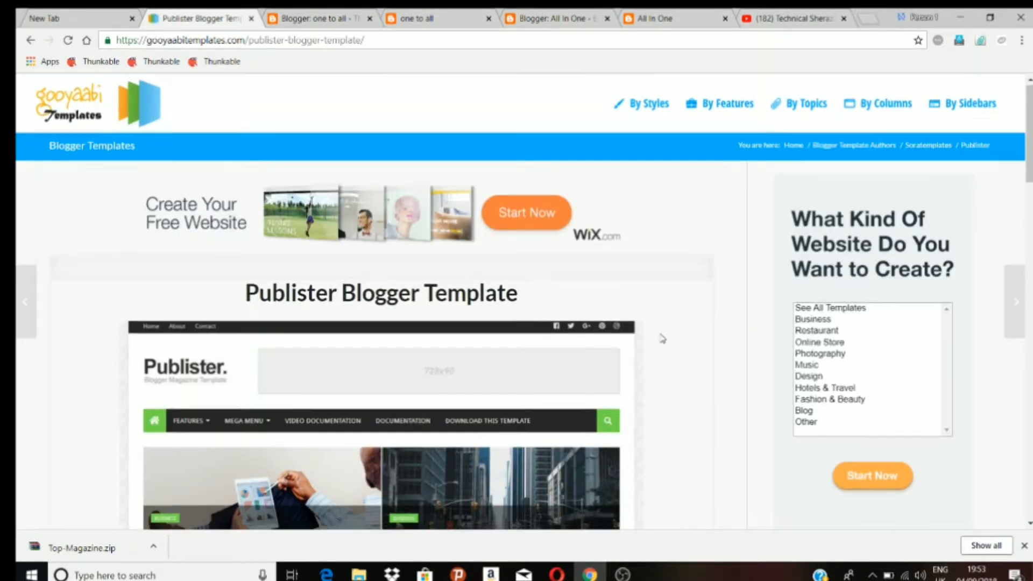
scroll(684, 339, down, 2)
scroll(694, 339, down, 3)
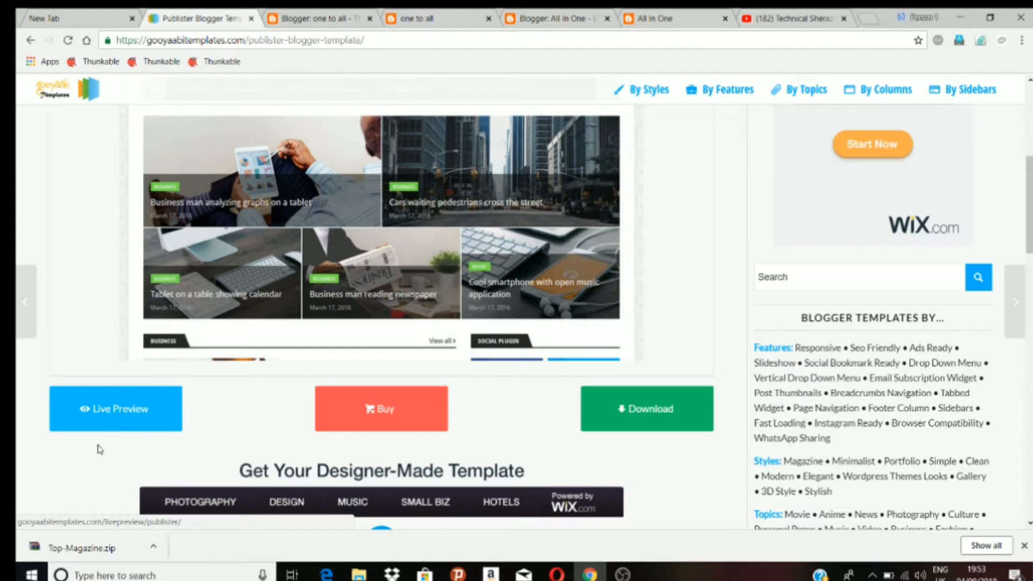
click(117, 416)
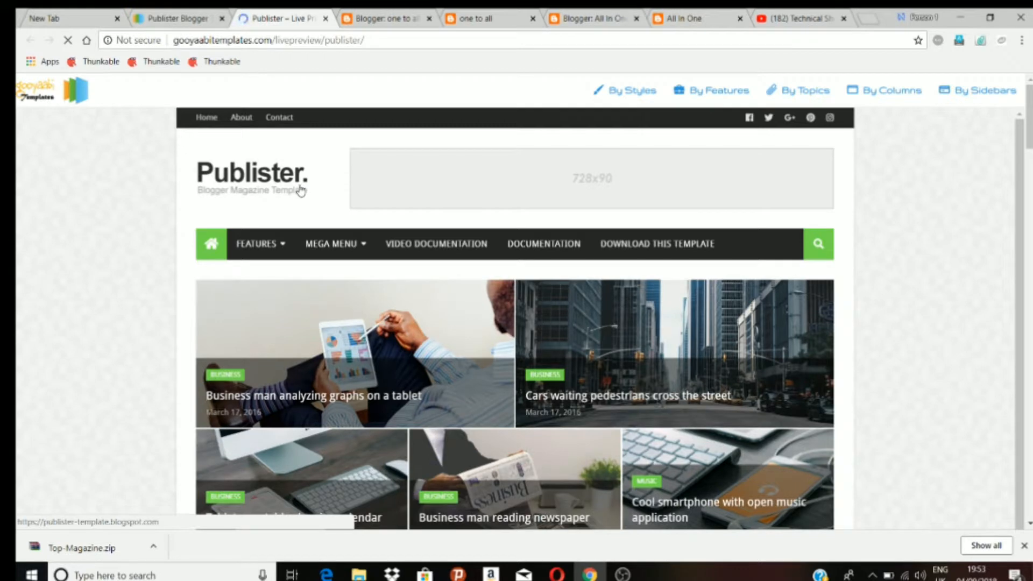
Examine the Publister live preview, checking its category sections, recent posts and sidebar widgets.
scroll(408, 256, down, 5)
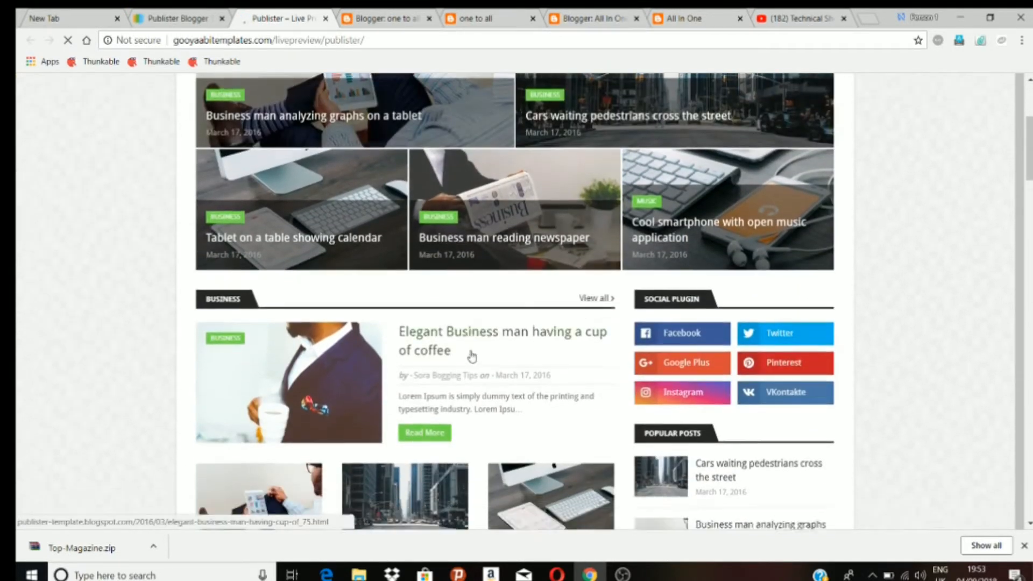
scroll(472, 353, down, 2)
scroll(485, 350, down, 3)
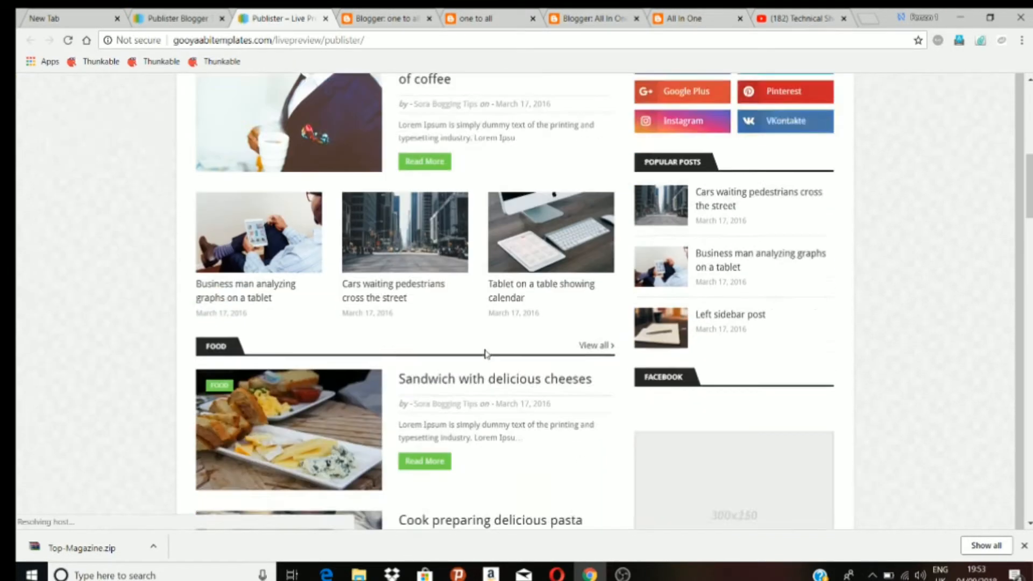
scroll(486, 354, down, 10)
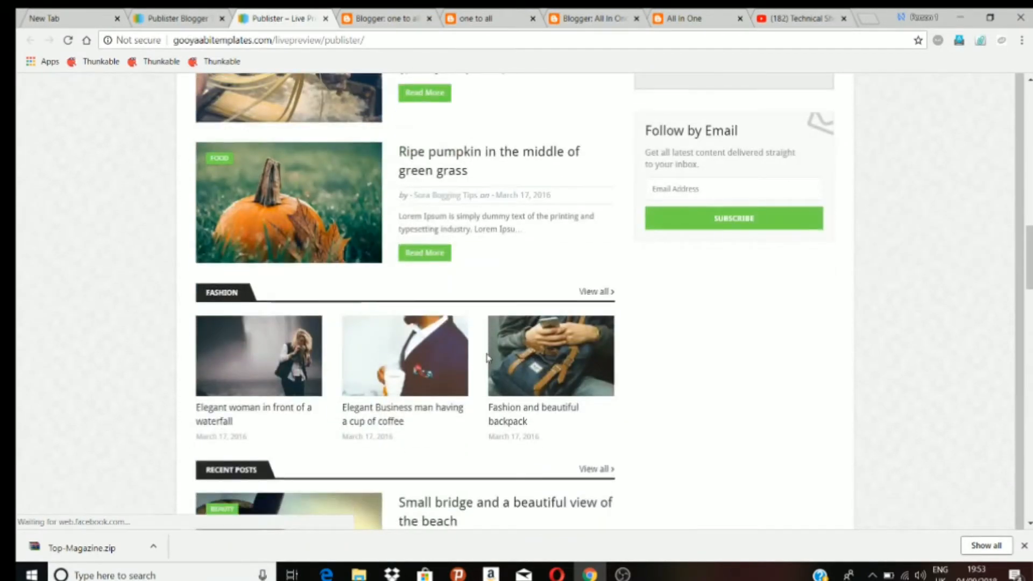
scroll(488, 357, down, 11)
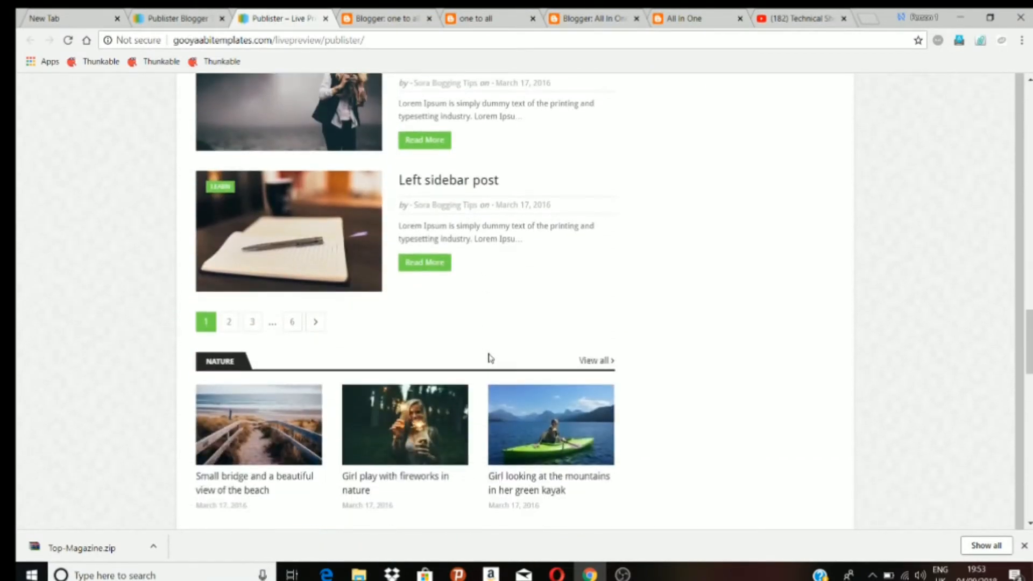
scroll(489, 357, down, 6)
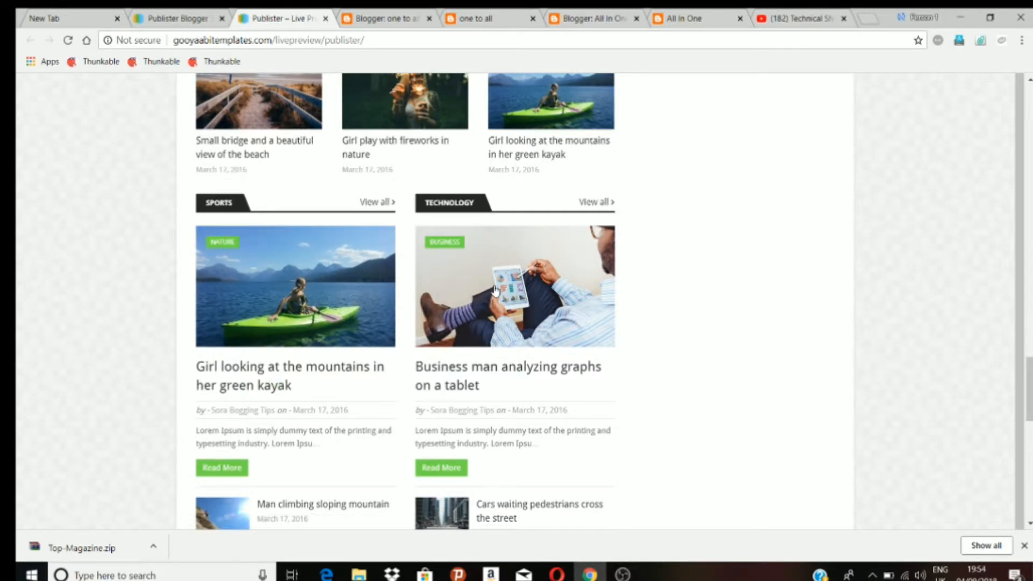
scroll(495, 290, up, 1)
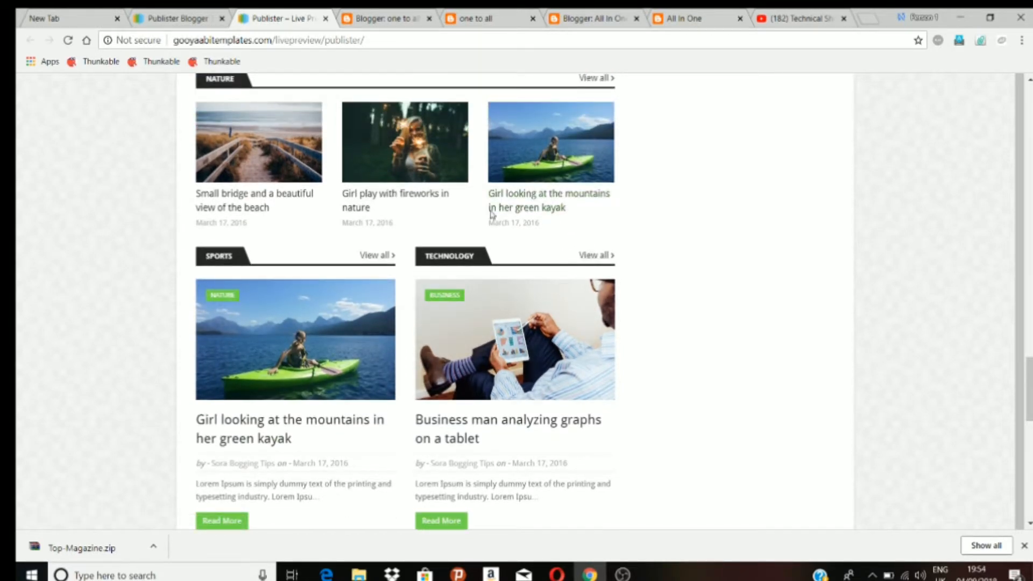
scroll(493, 214, up, 10)
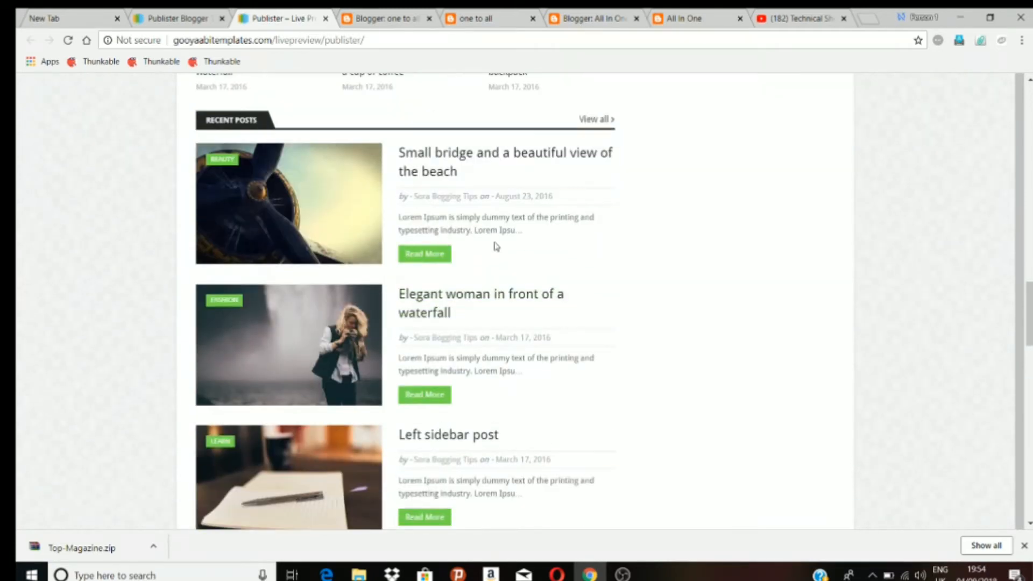
scroll(586, 277, down, 15)
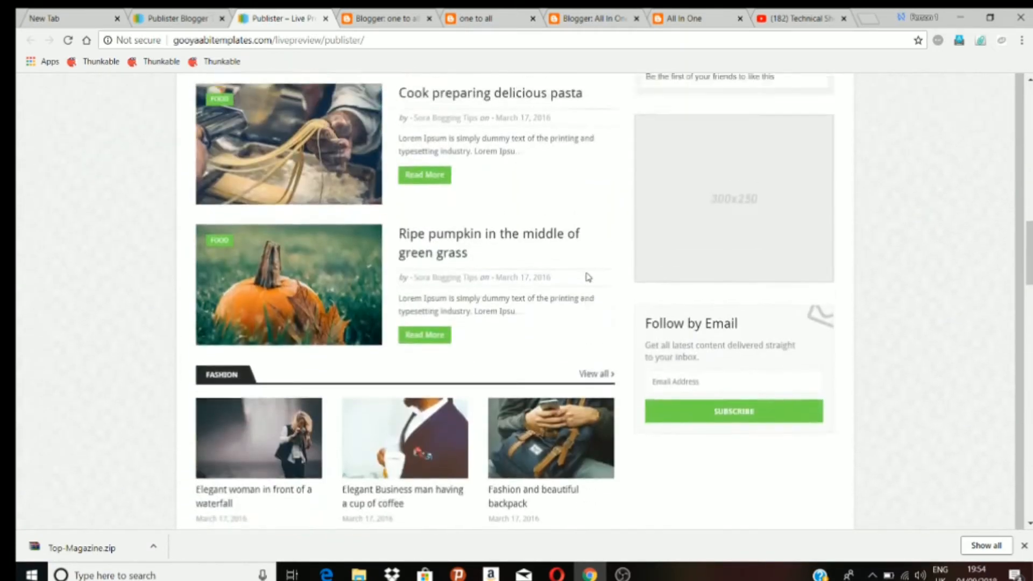
Return to the start of the Publister live preview and go back to its template download page.
scroll(538, 285, up, 4)
scroll(513, 292, up, 20)
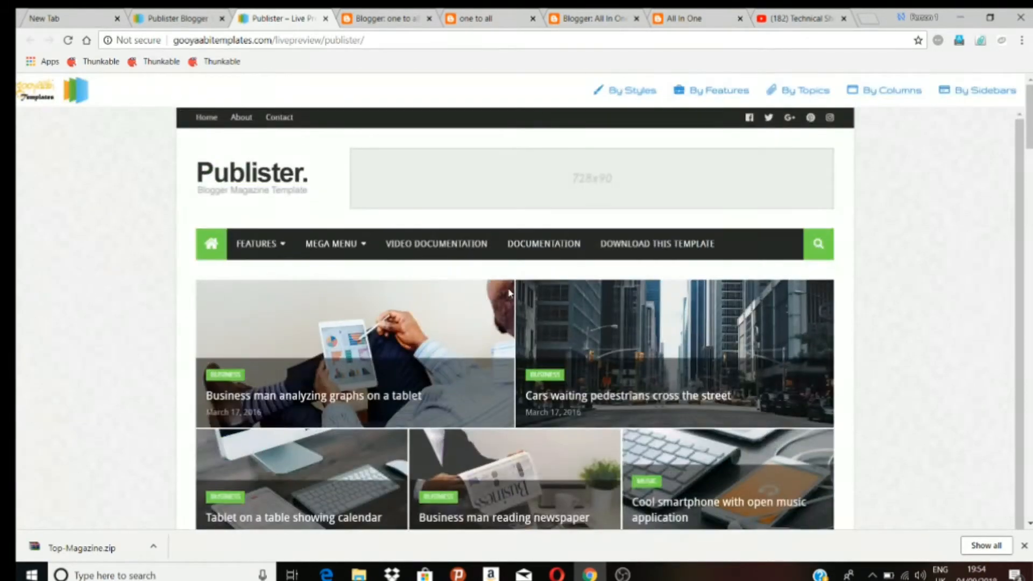
click(183, 19)
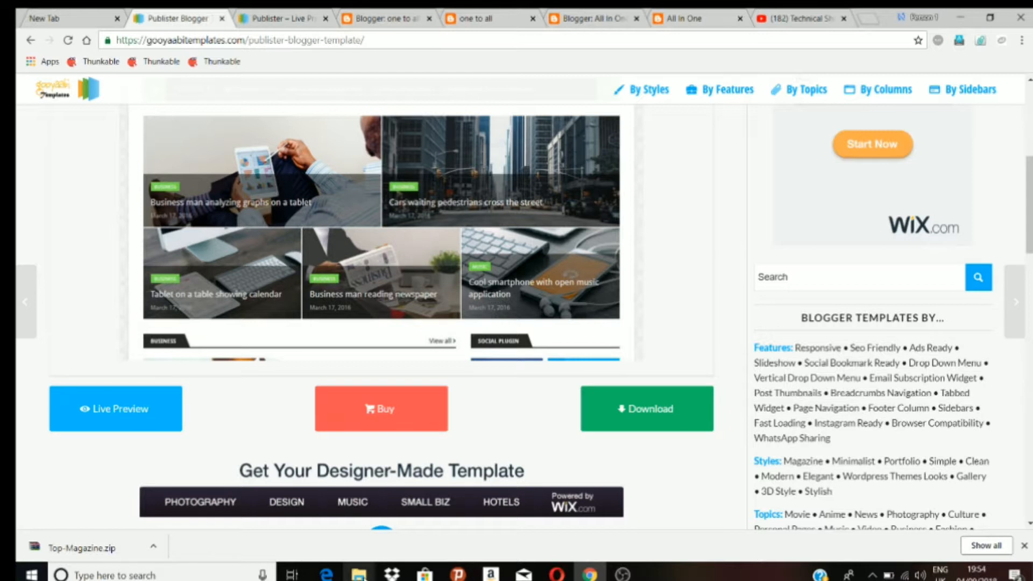
Switch to File Explorer and locate Best-Seo-Friendly.zip in the Downloads folder.
mouse_move(359, 574)
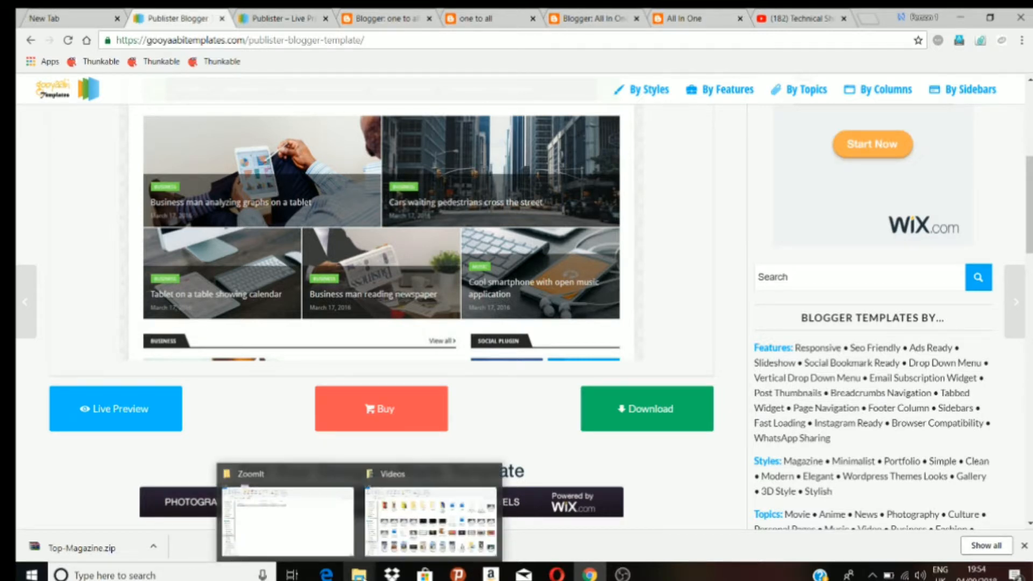
click(359, 574)
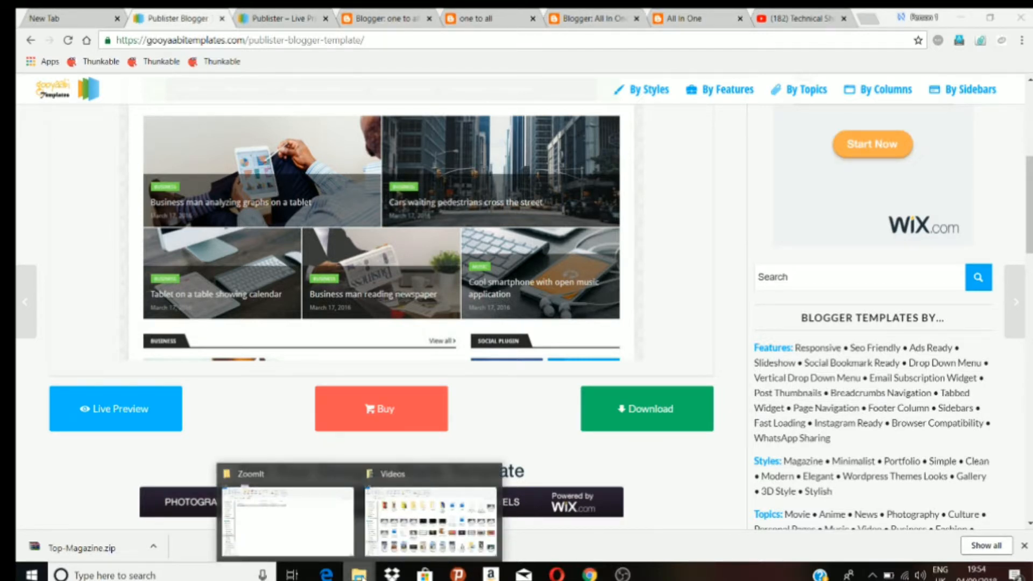
mouse_move(323, 540)
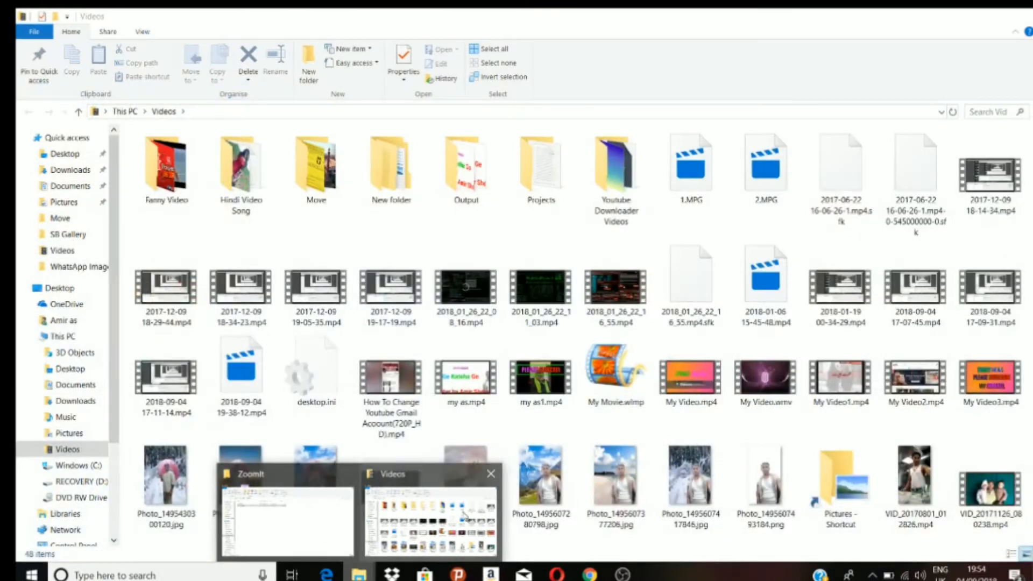
click(420, 516)
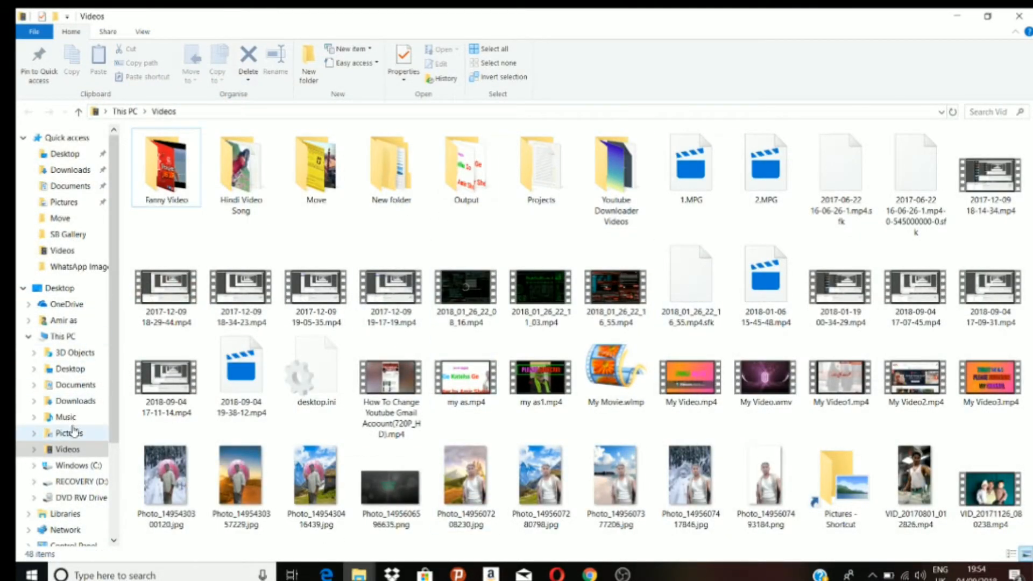
click(70, 171)
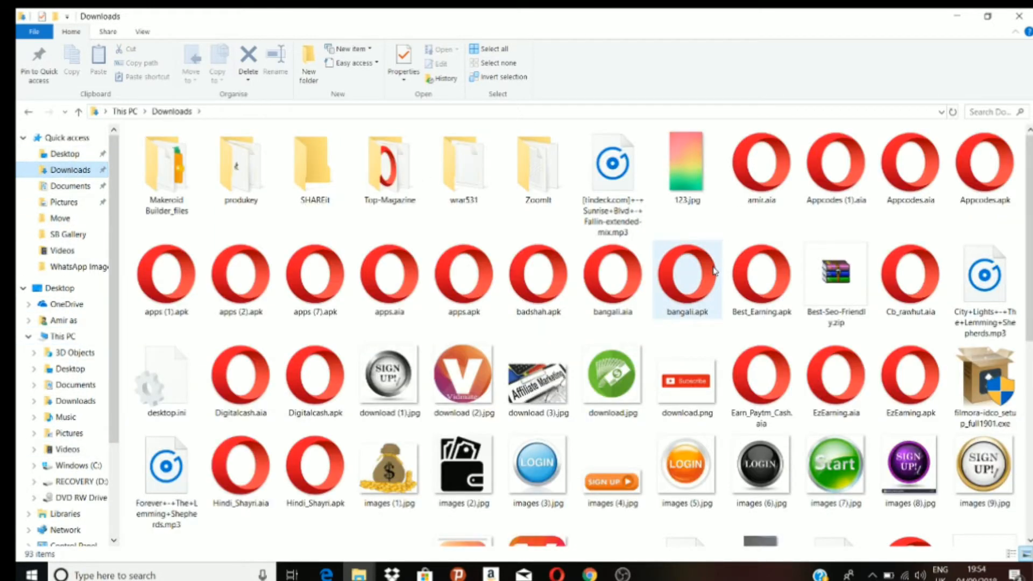
scroll(716, 272, down, 10)
scroll(715, 272, up, 10)
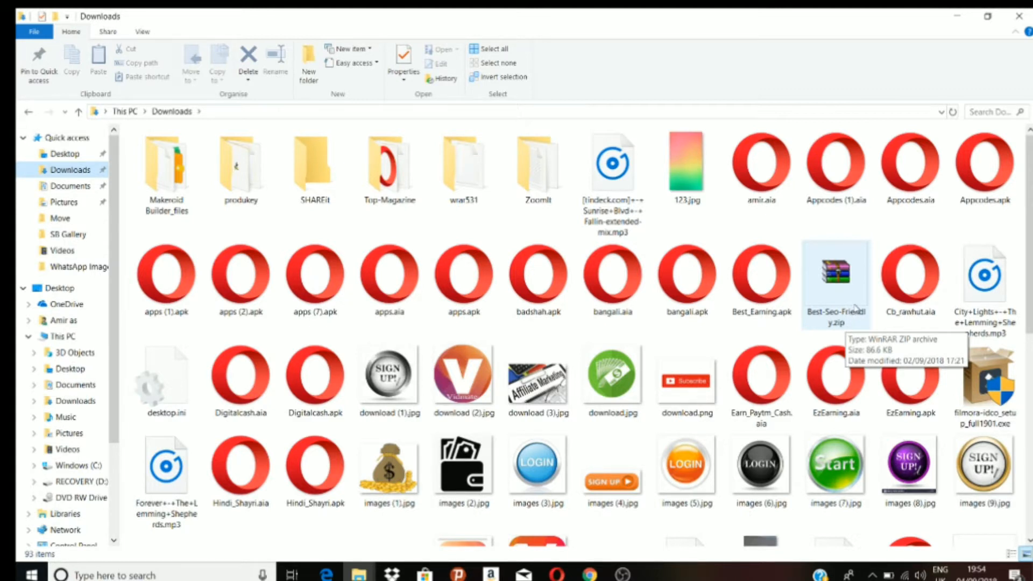
Extract Best-Seo-Friendly.zip into its own Best-Seo-Friendly folder and open that folder.
right_click(855, 307)
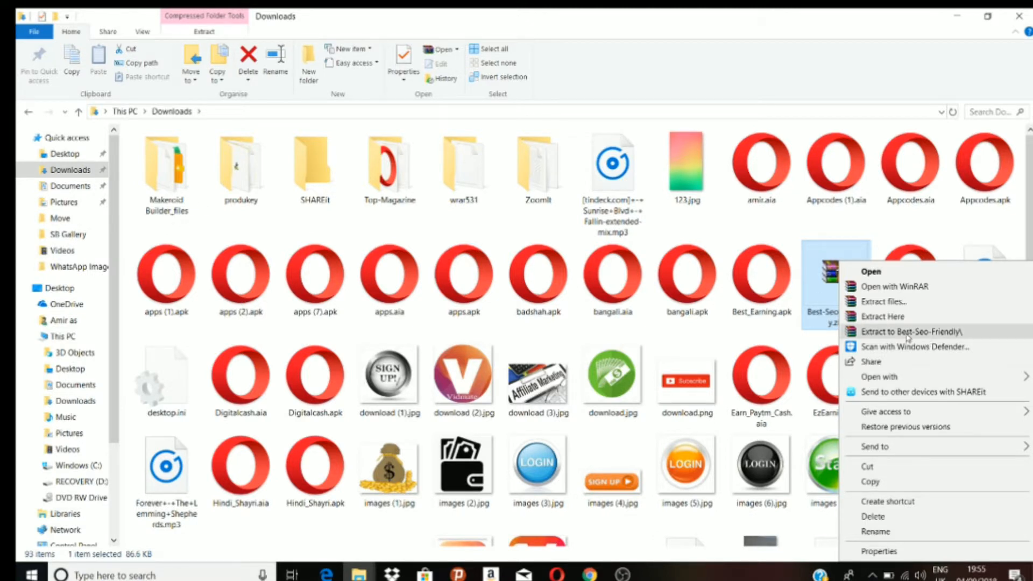
click(910, 332)
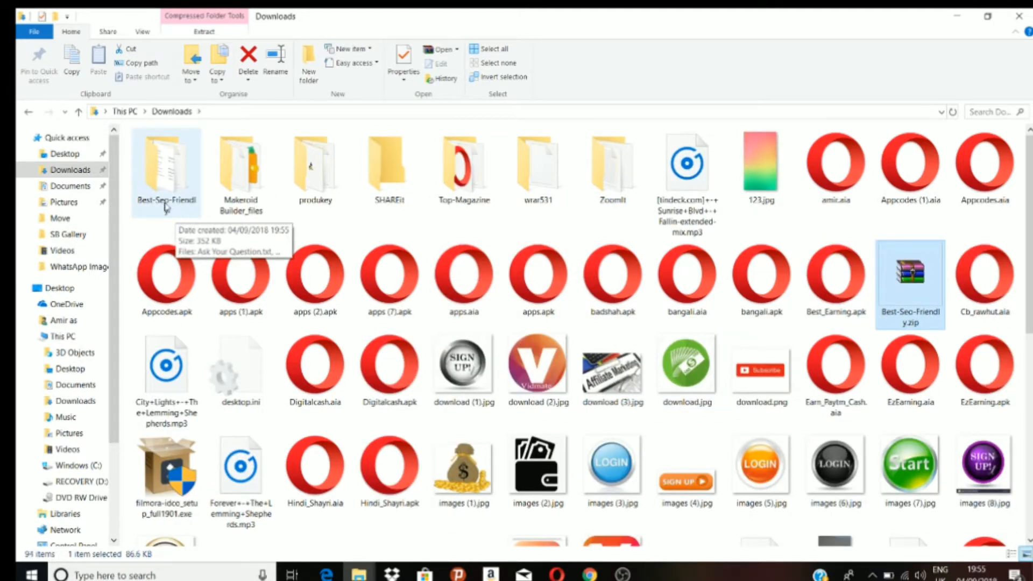
right_click(172, 177)
click(209, 188)
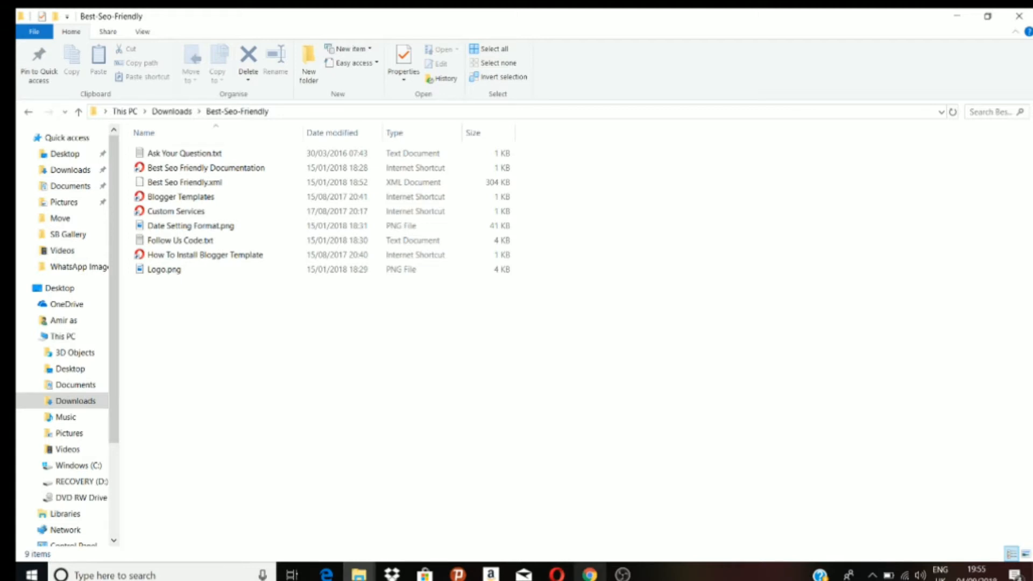
Switch to Chrome and open the theme Backup / Restore dialog of the blog "one to all".
click(590, 574)
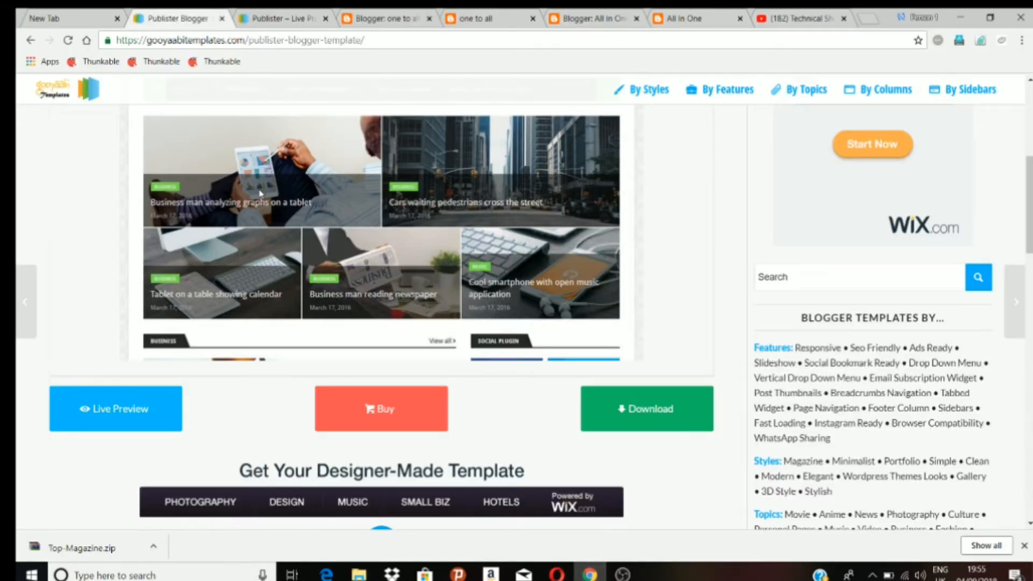
click(386, 13)
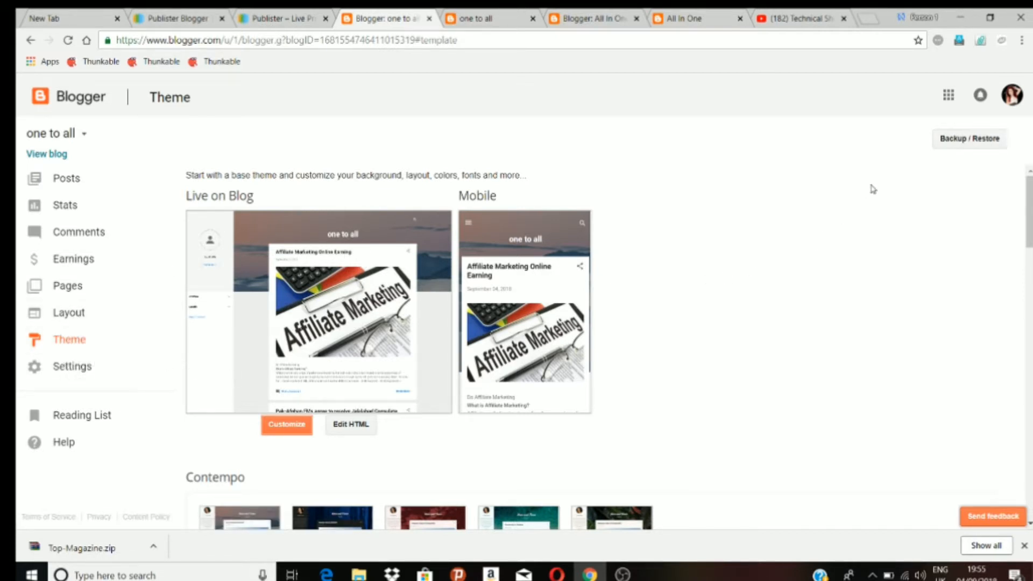
click(953, 144)
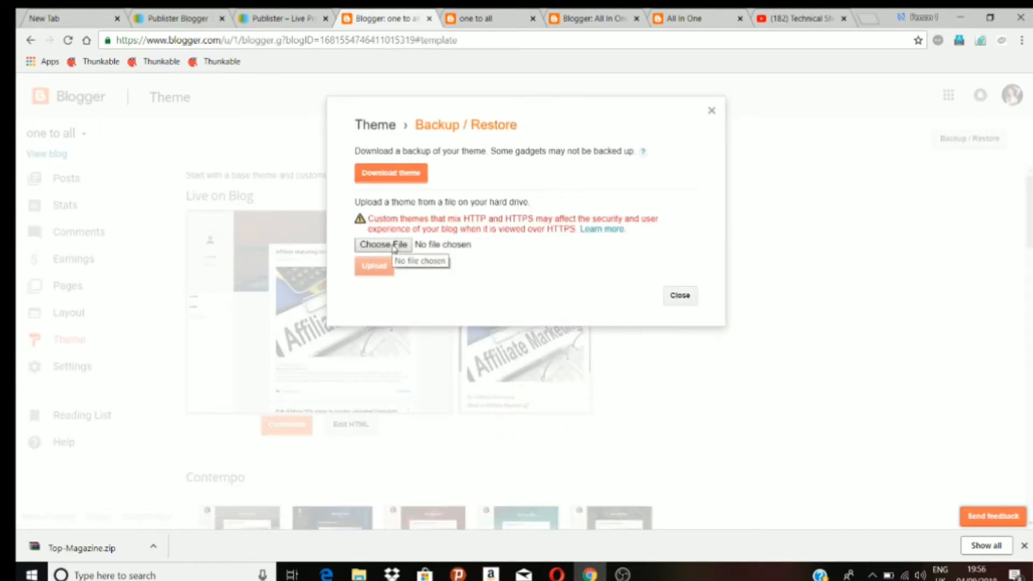
Upload Best Seo Friendly.xml from the Best-Seo-Friendly folder in Downloads as the blog's theme.
click(394, 246)
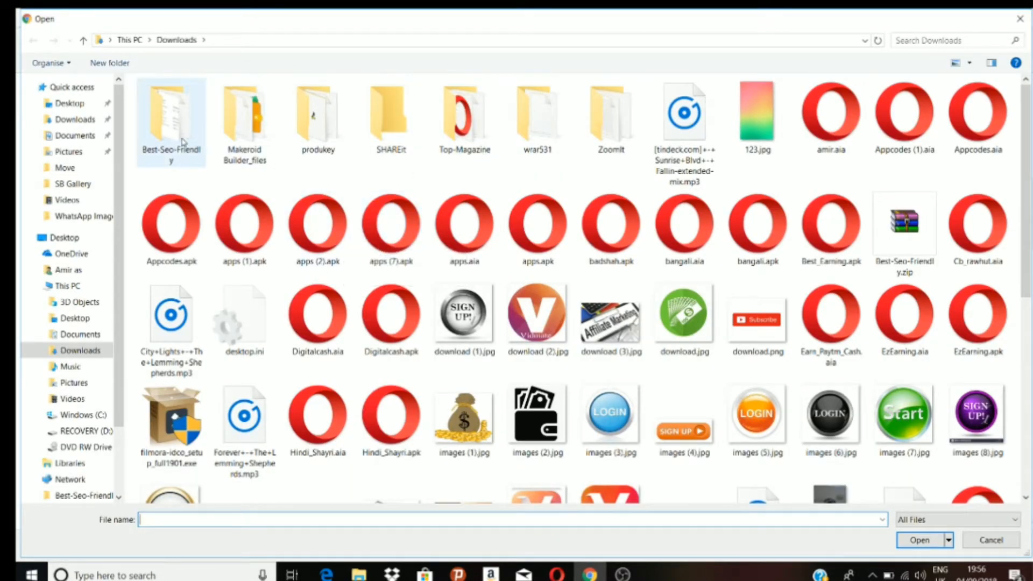
right_click(189, 117)
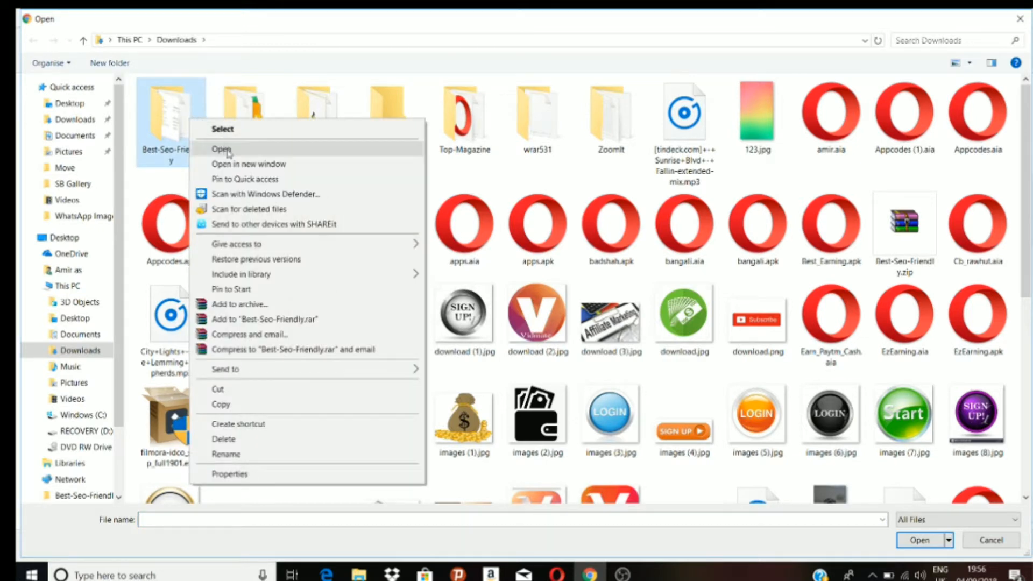
click(230, 150)
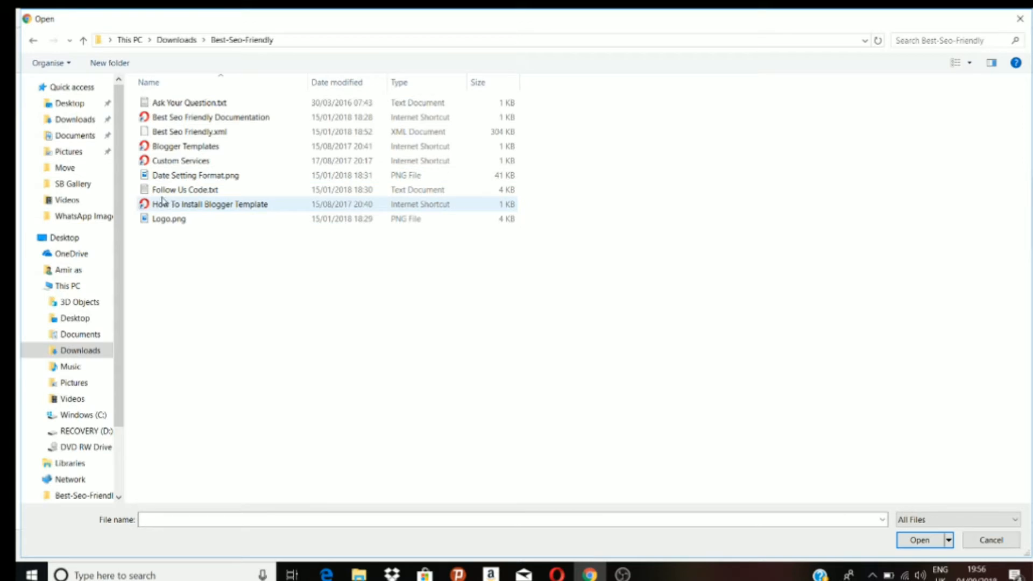
click(215, 133)
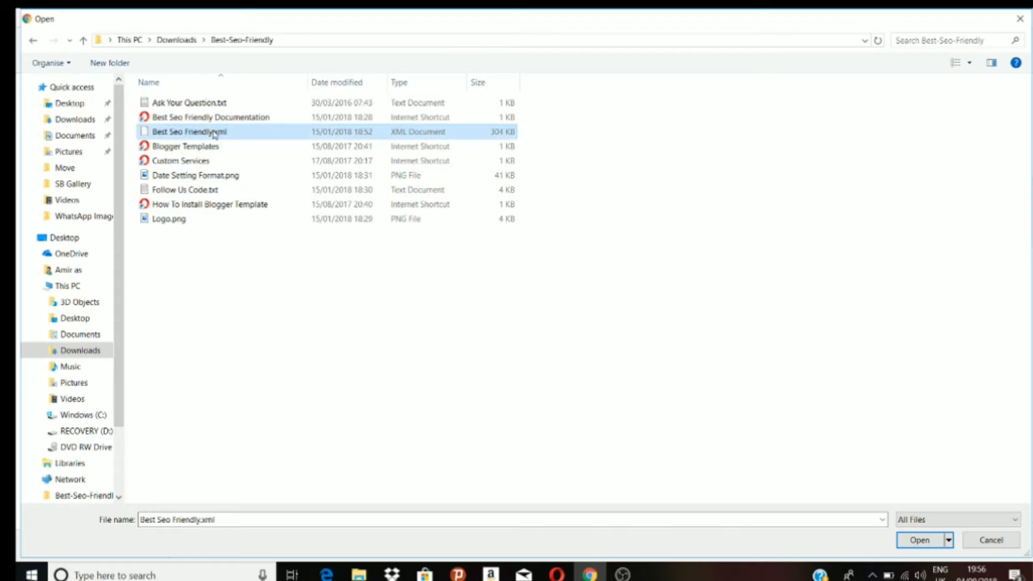
click(928, 544)
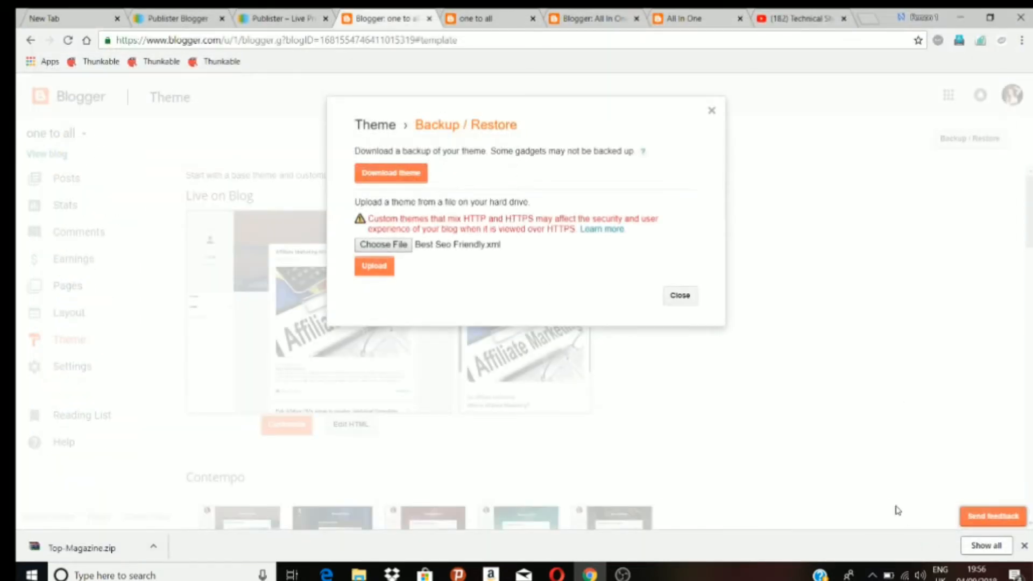
click(375, 272)
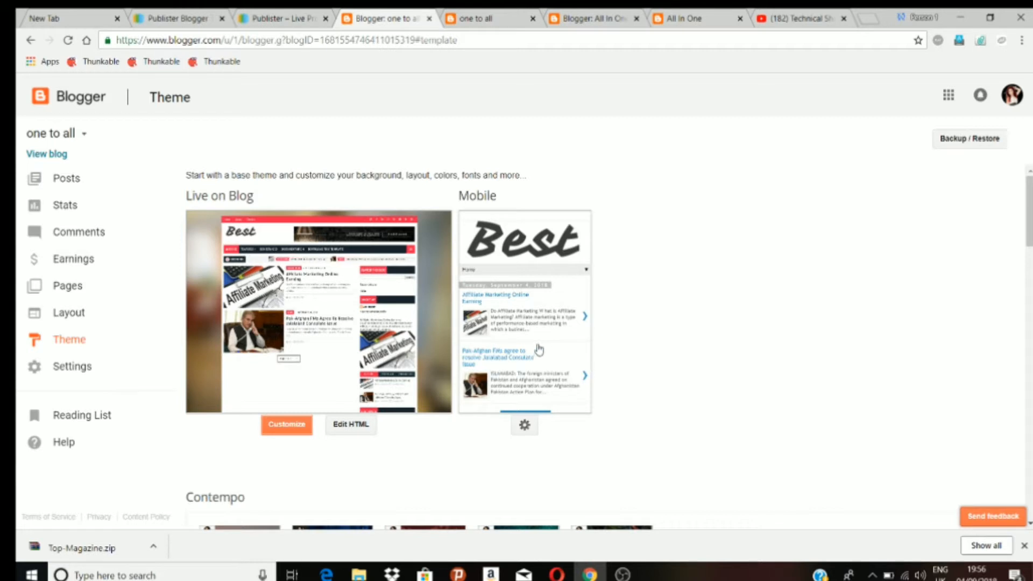
Review the mobile theme options without changing them and open the live blog.
click(523, 428)
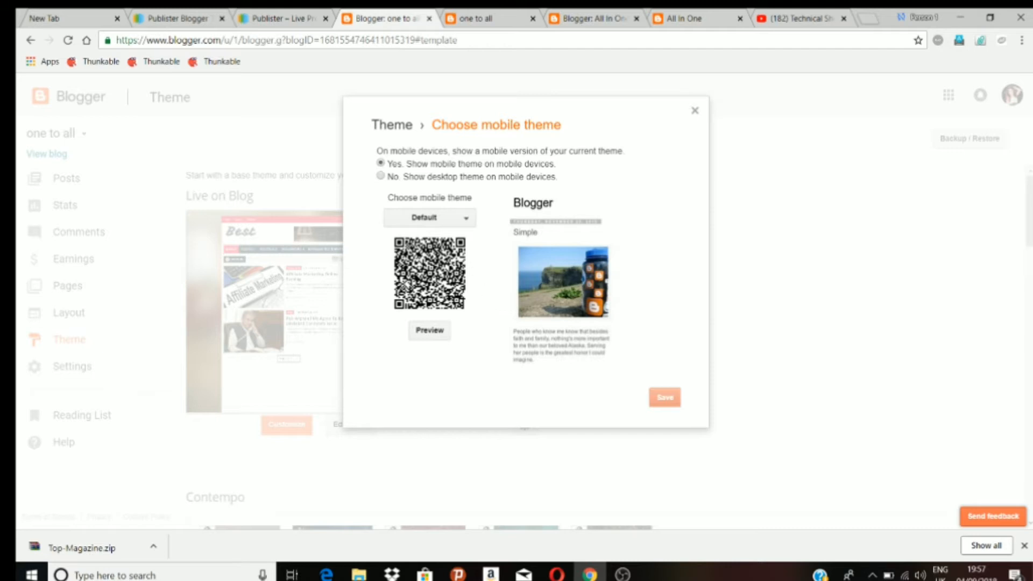
click(693, 110)
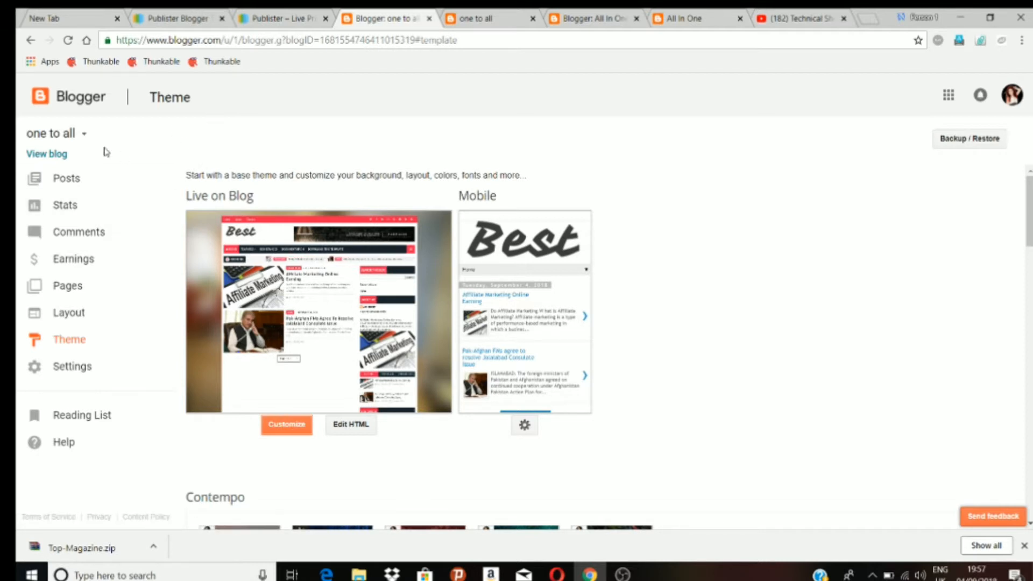
click(56, 155)
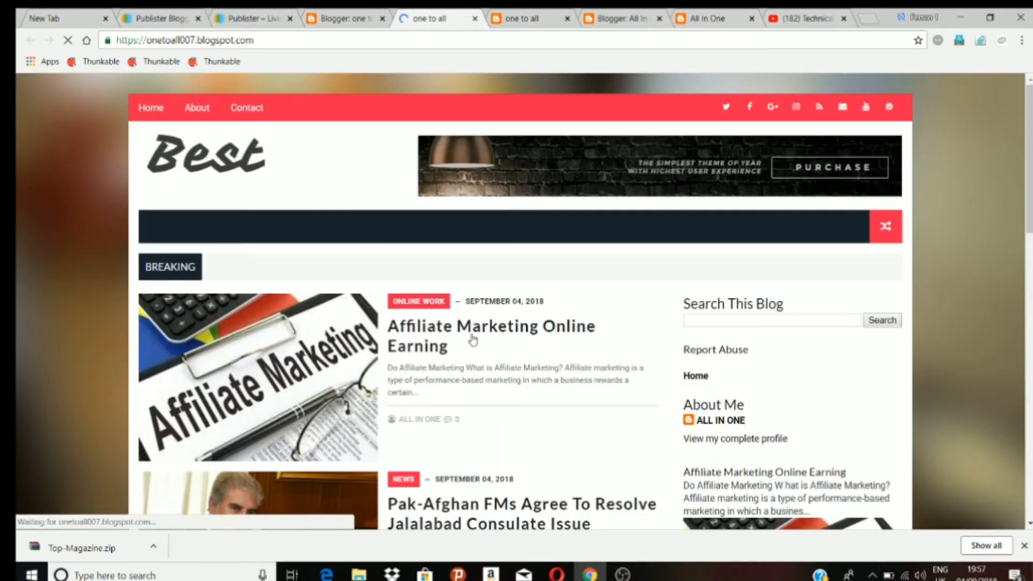
Examine the live blog with its uploaded theme, checking the navigation menu, posts, sidebar widgets and footer sections.
scroll(672, 319, down, 4)
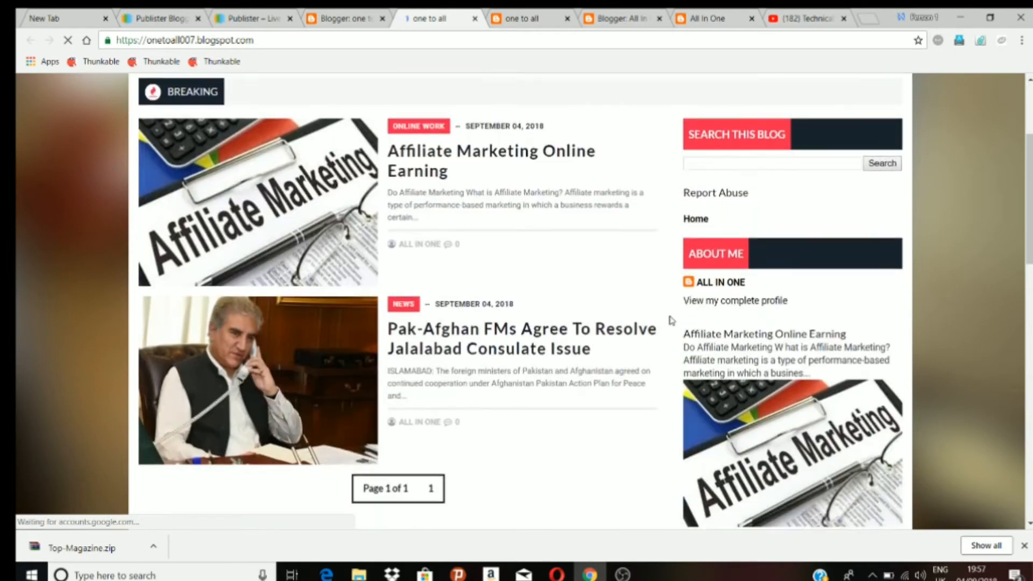
scroll(672, 320, down, 9)
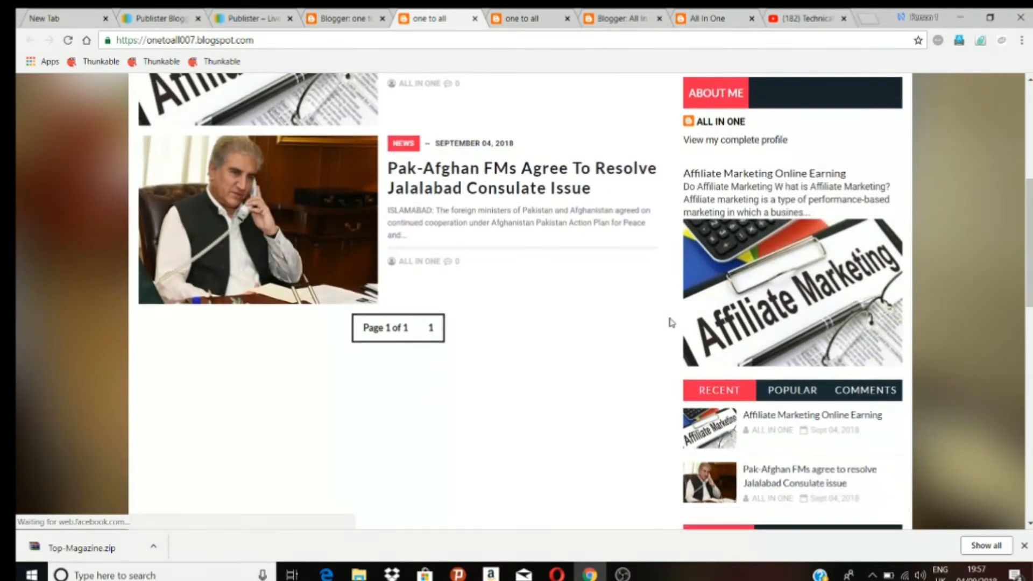
scroll(672, 321, down, 8)
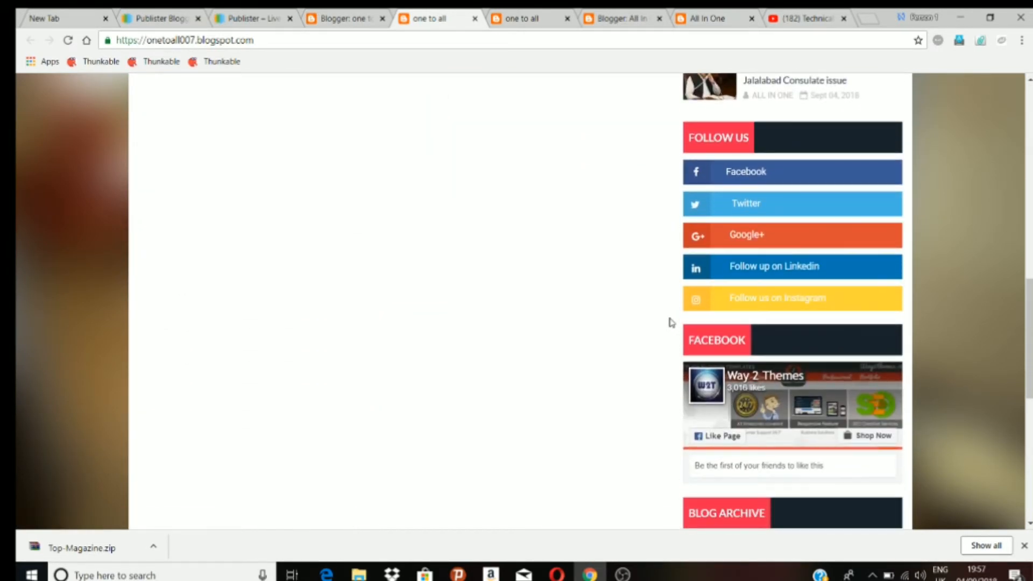
scroll(672, 322, up, 13)
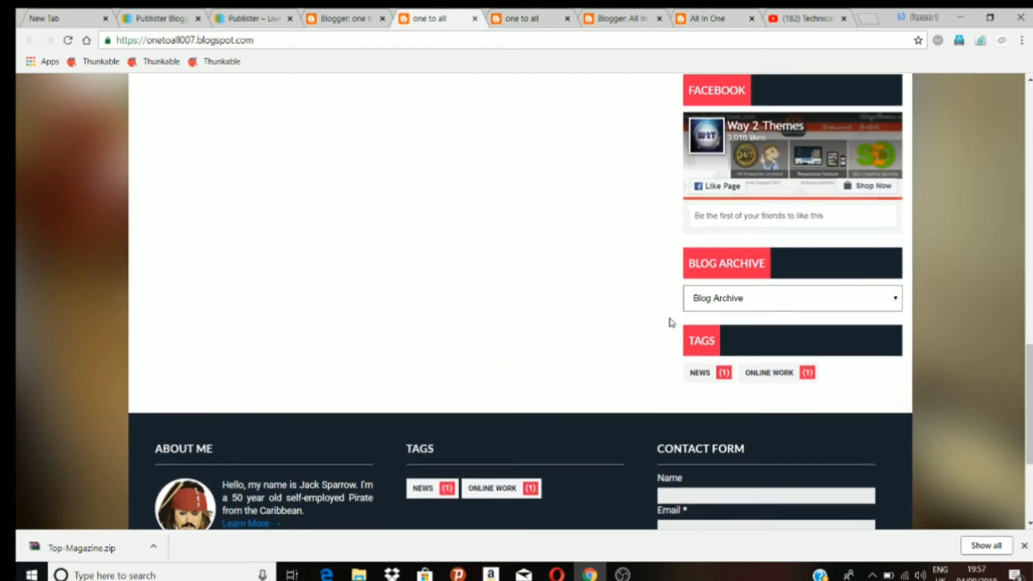
scroll(670, 323, up, 5)
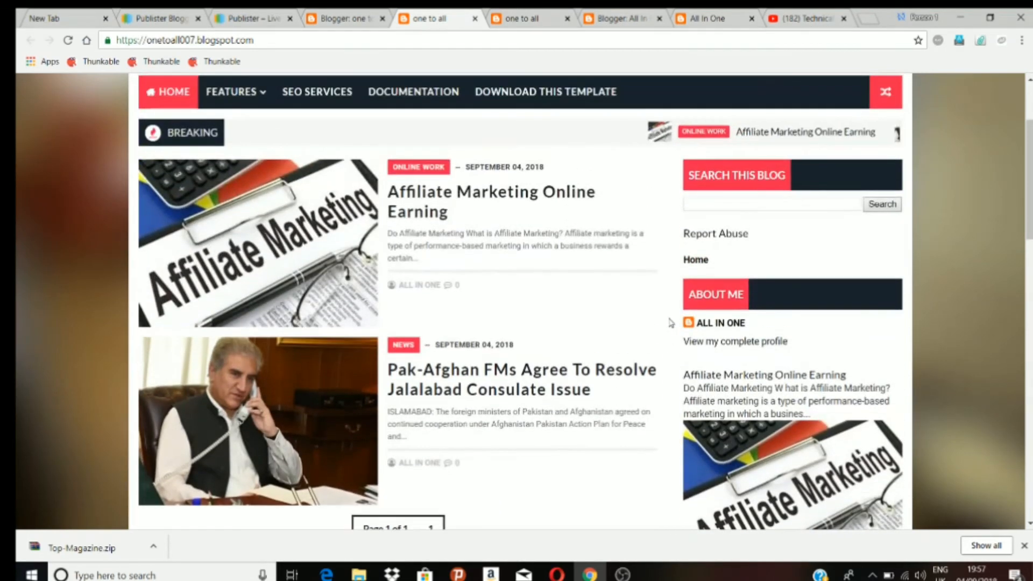
scroll(641, 302, up, 1)
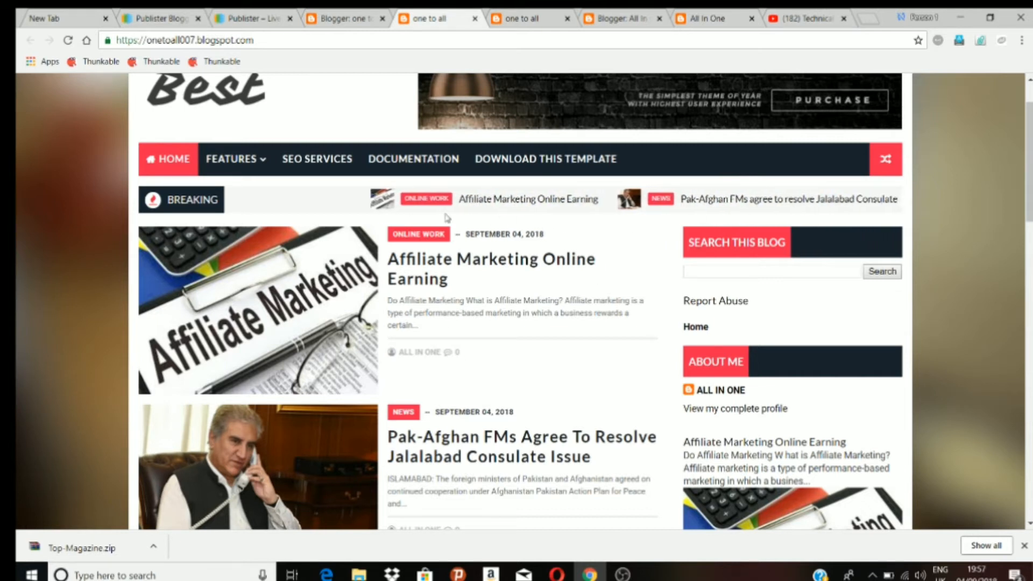
mouse_move(230, 170)
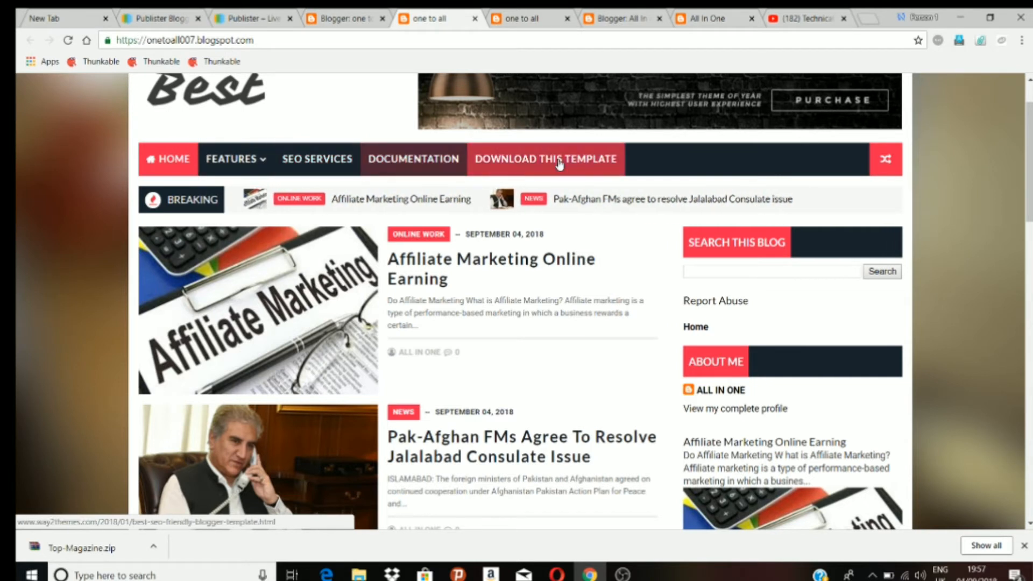
scroll(404, 302, up, 2)
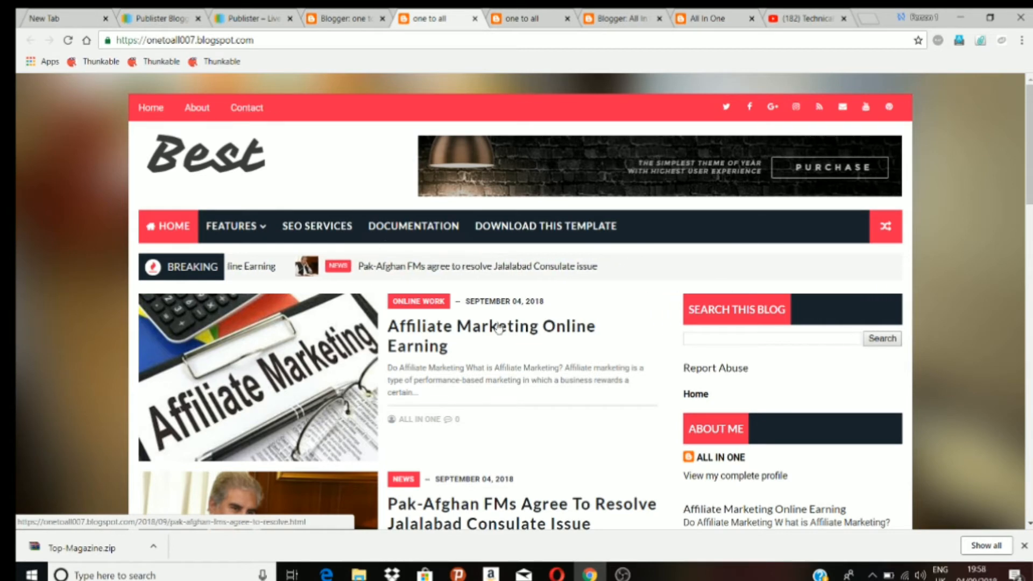
scroll(511, 329, down, 8)
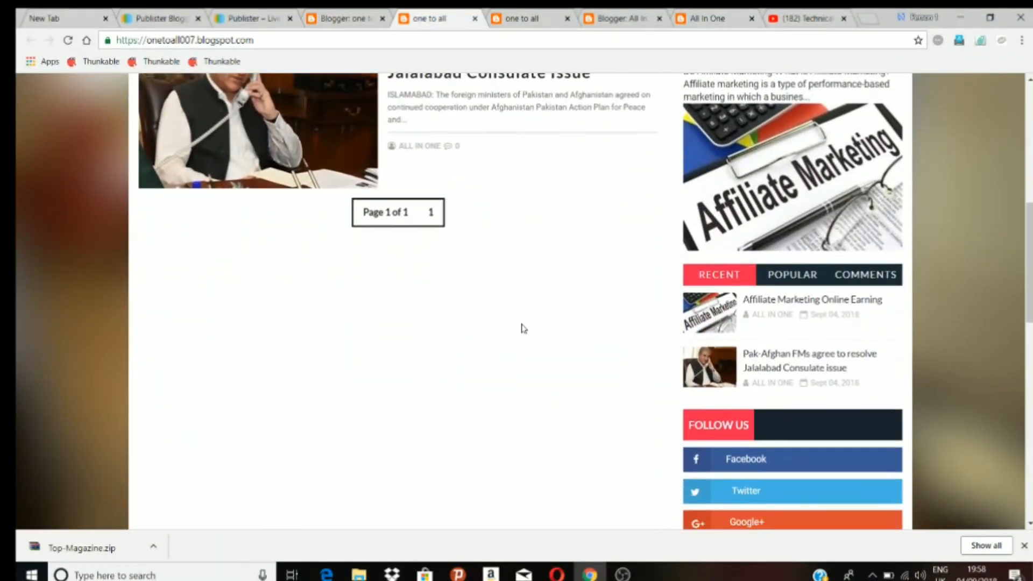
scroll(522, 328, down, 3)
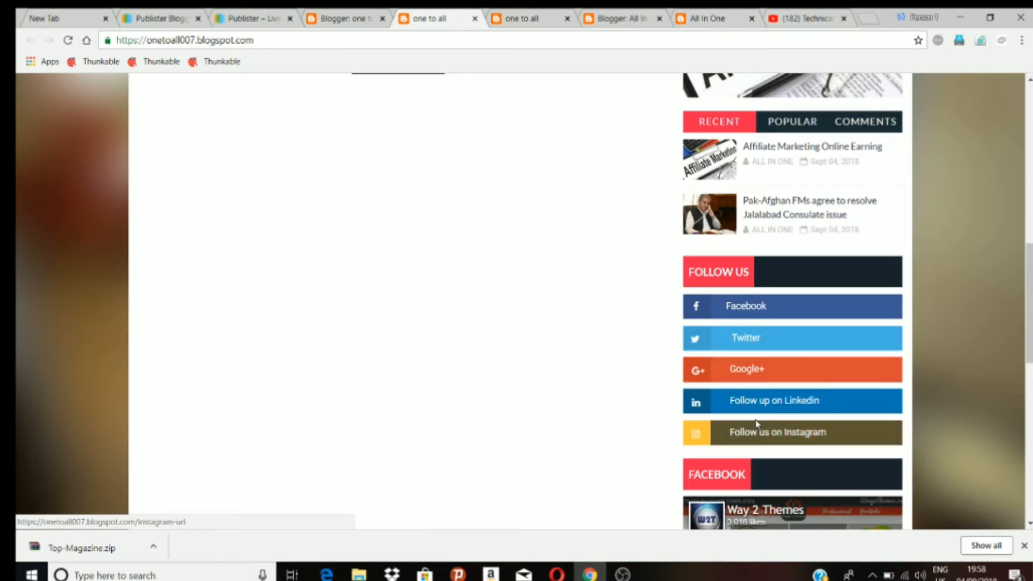
scroll(574, 374, down, 10)
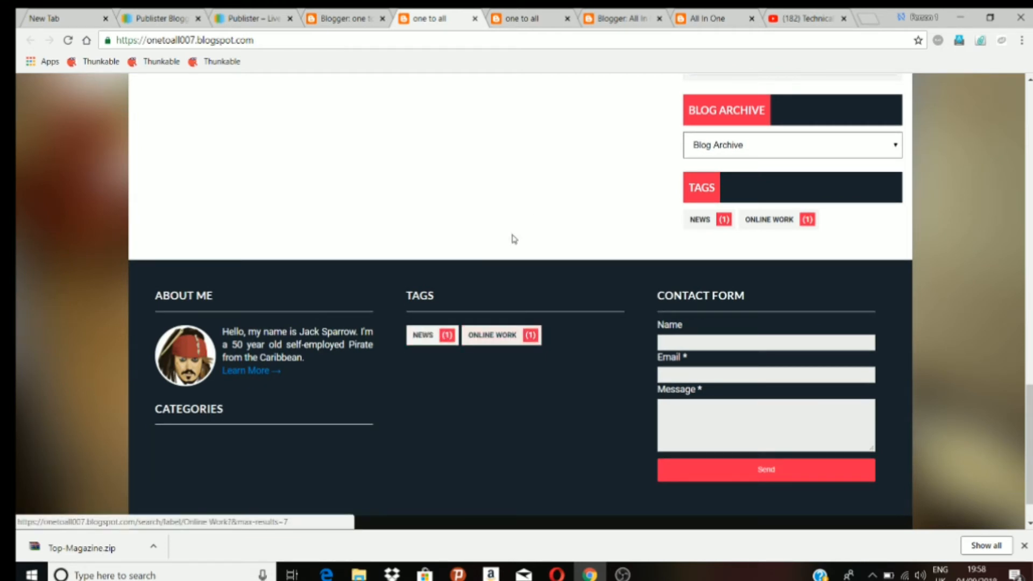
scroll(532, 242, up, 4)
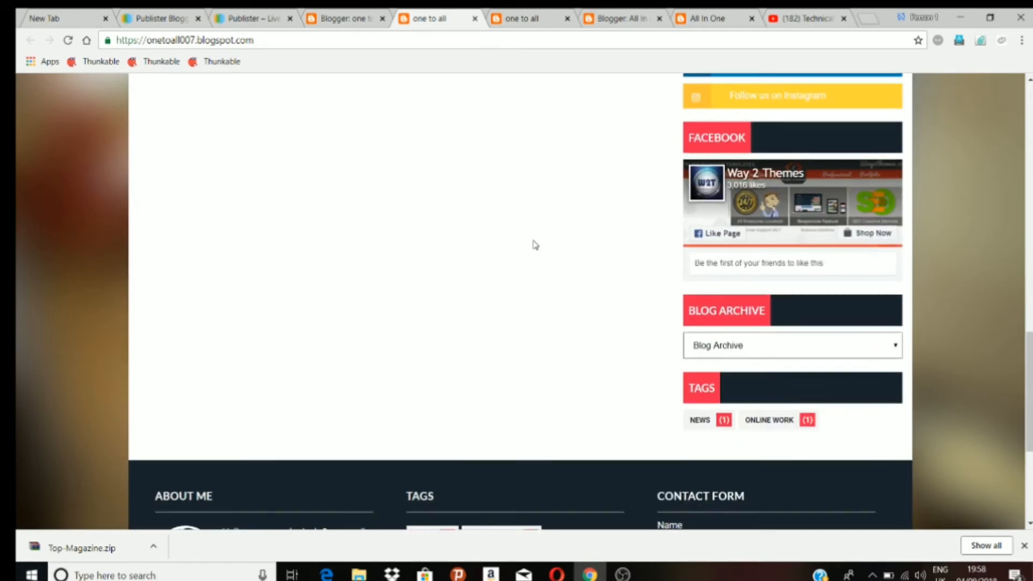
Review the homepage's posts and sidebar down to the footer, and open the News label from the footer tags.
scroll(527, 249, down, 5)
scroll(517, 215, up, 6)
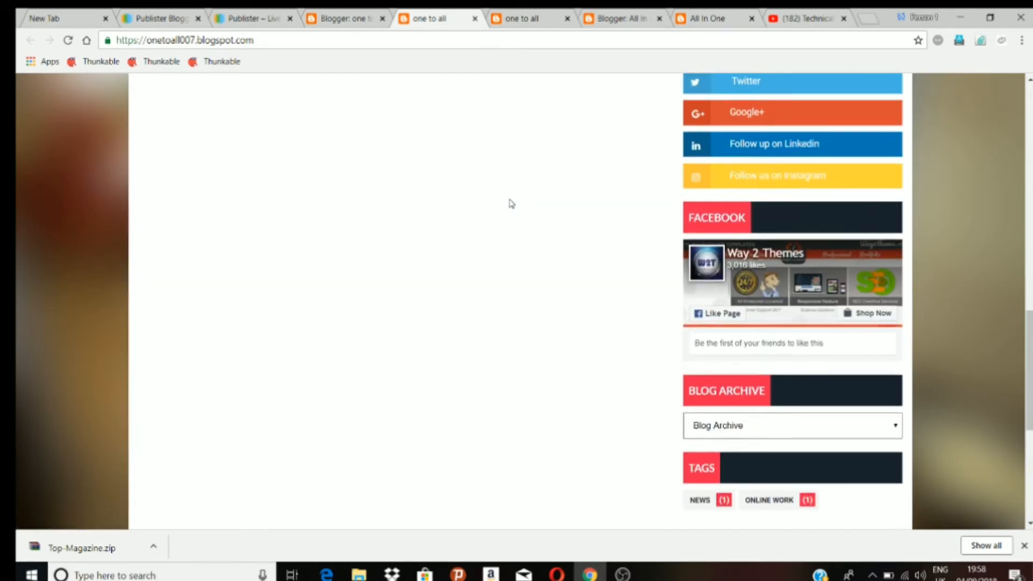
scroll(512, 203, up, 15)
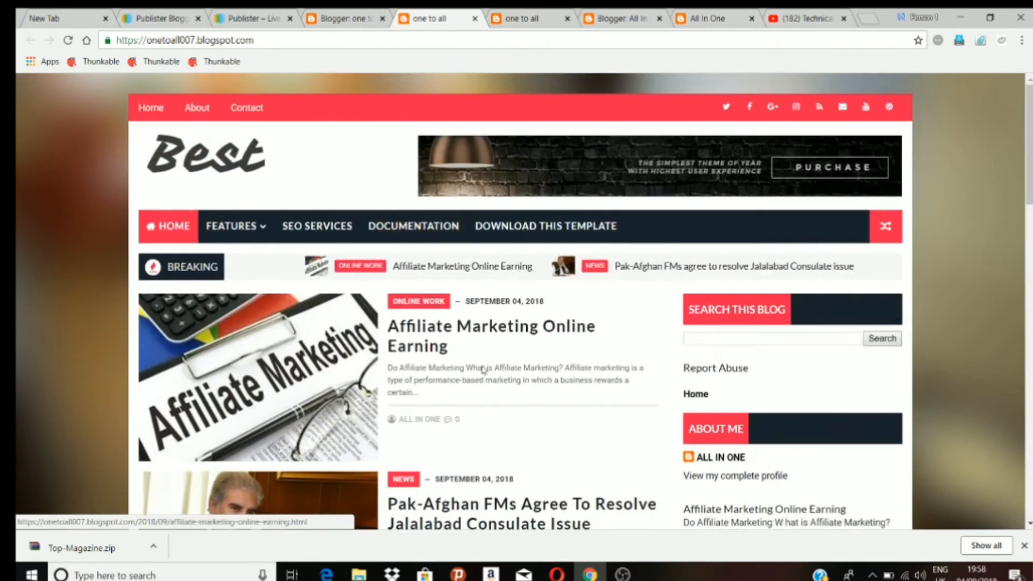
scroll(553, 409, down, 3)
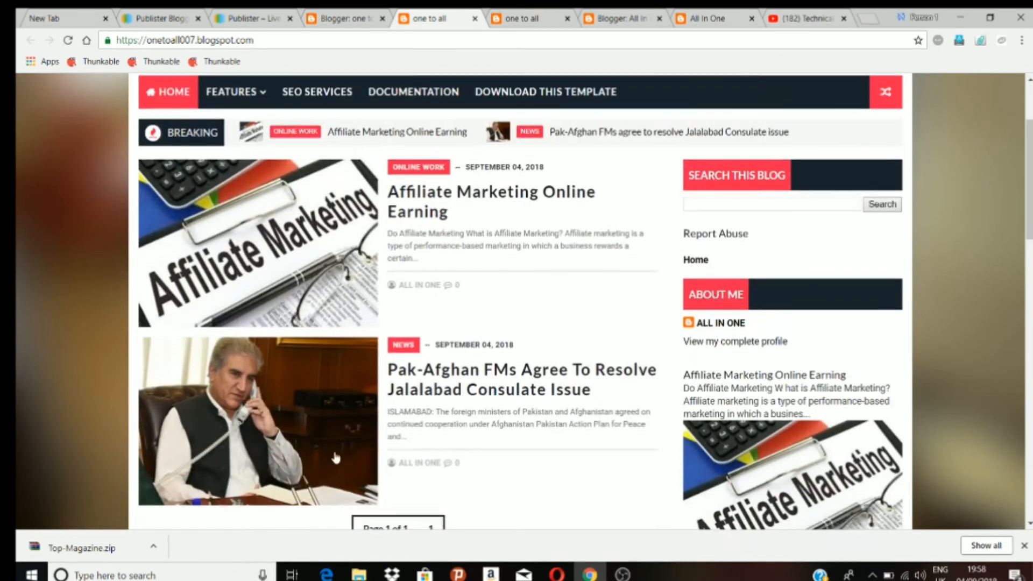
scroll(528, 445, up, 1)
scroll(542, 431, down, 10)
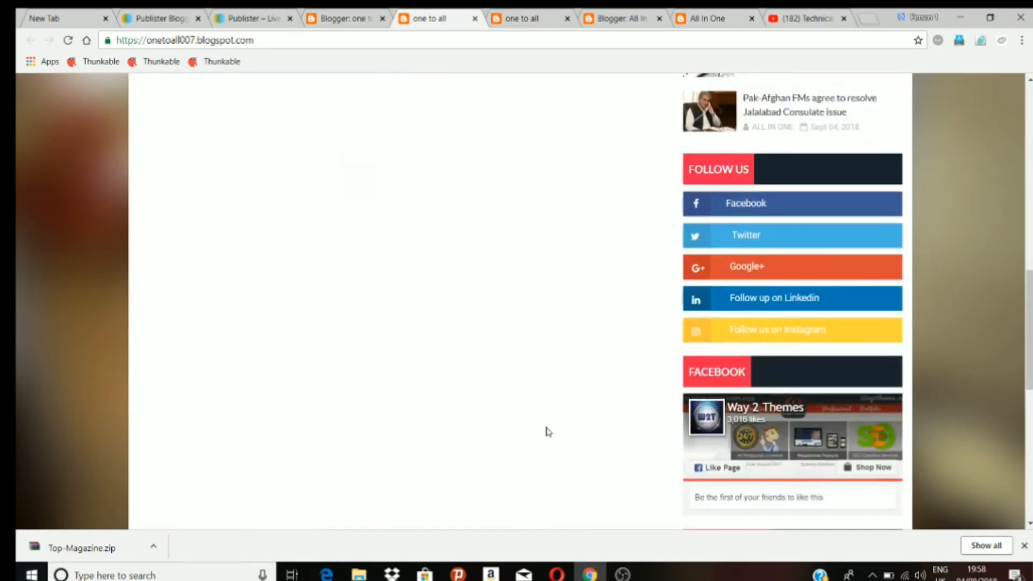
scroll(547, 432, down, 6)
click(425, 469)
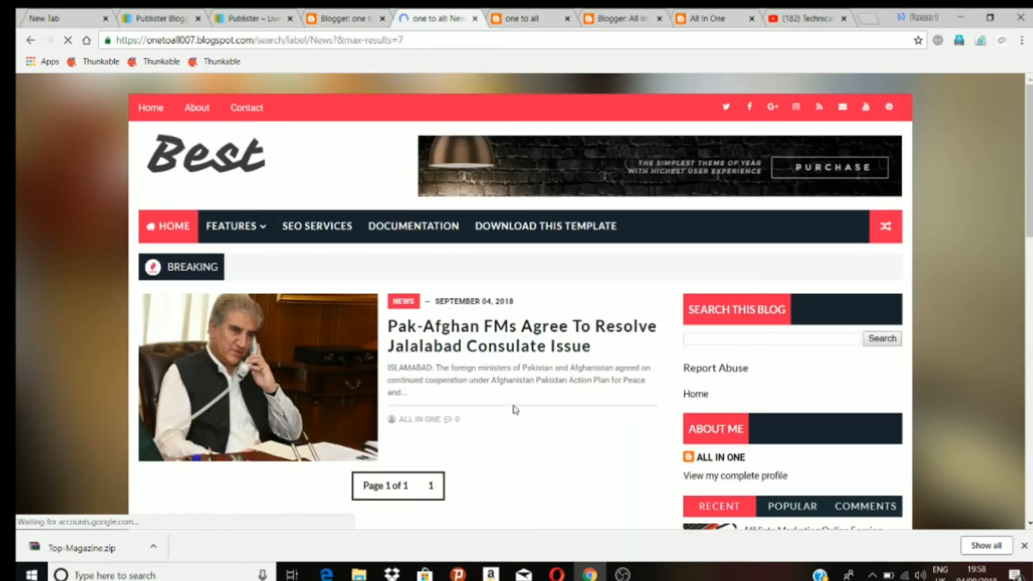
Examine the News label page, checking its Features menu, post listing and sidebar widgets.
scroll(512, 414, down, 3)
scroll(512, 425, up, 3)
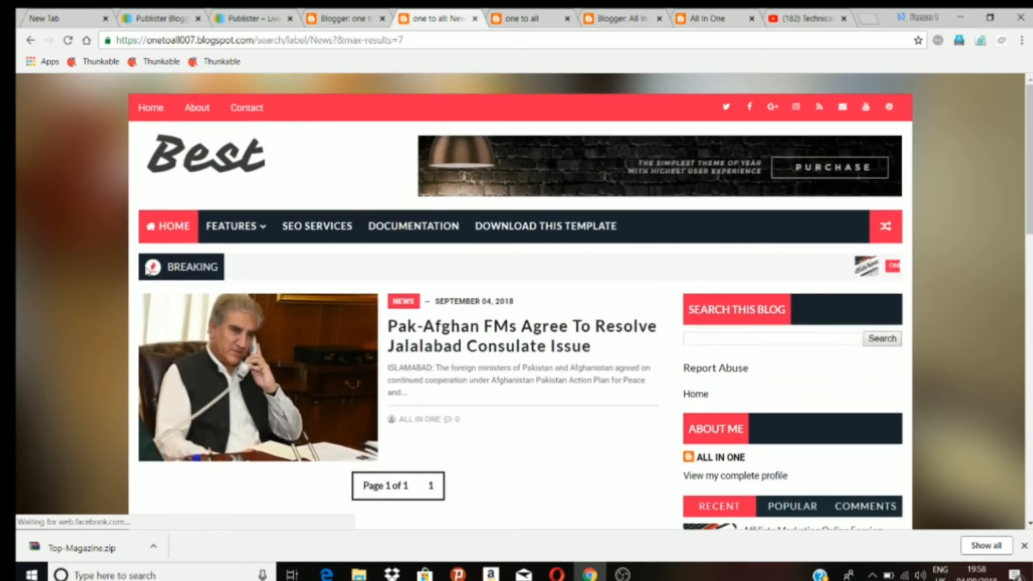
mouse_move(241, 225)
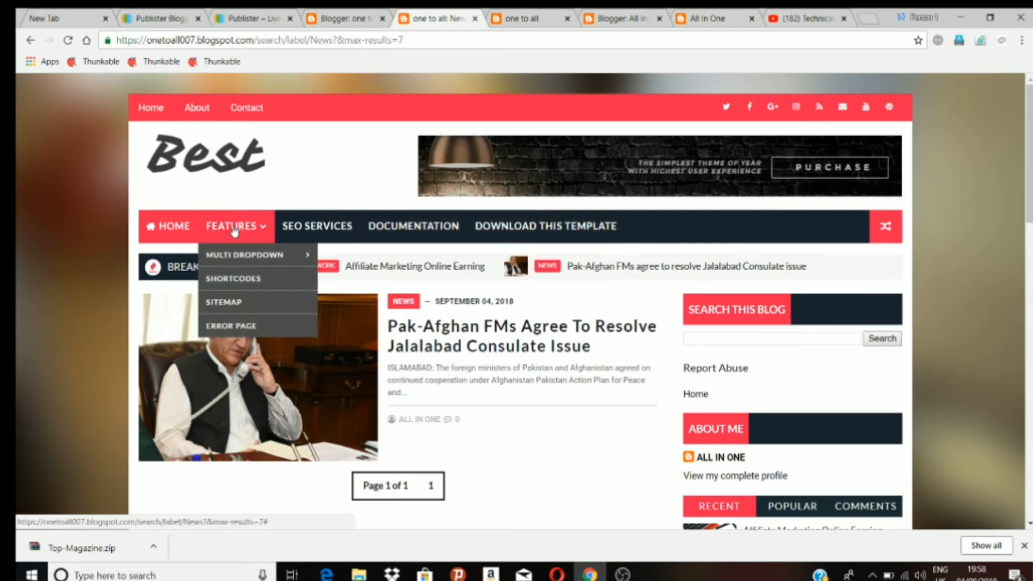
scroll(546, 405, down, 5)
scroll(546, 406, up, 5)
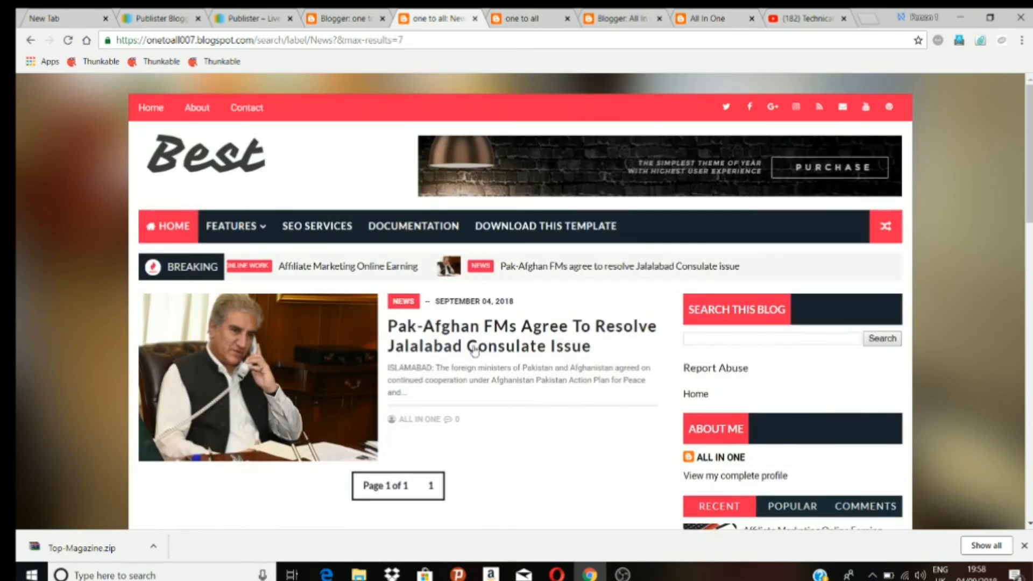
scroll(536, 353, down, 5)
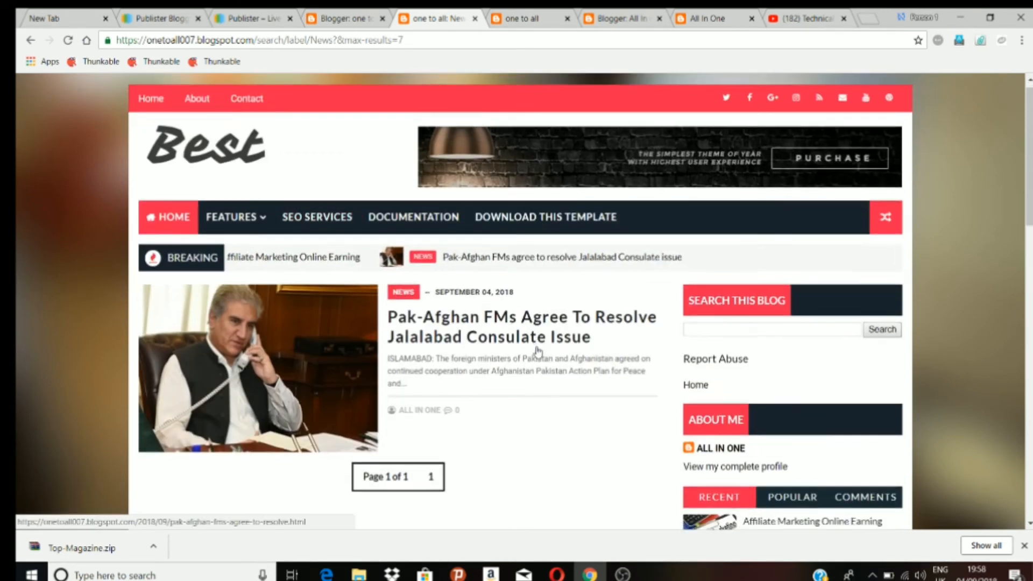
scroll(536, 370, down, 2)
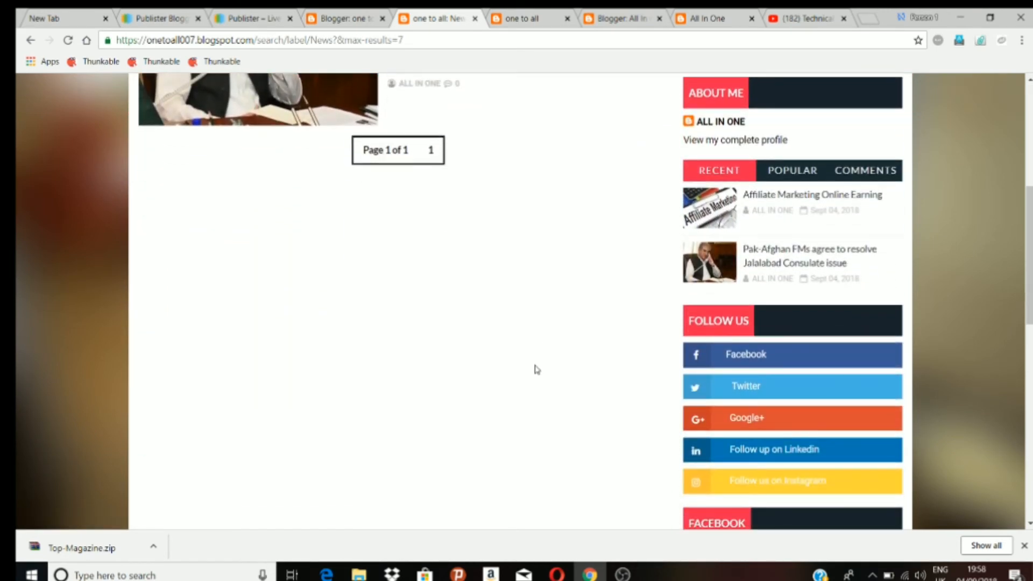
scroll(535, 367, up, 6)
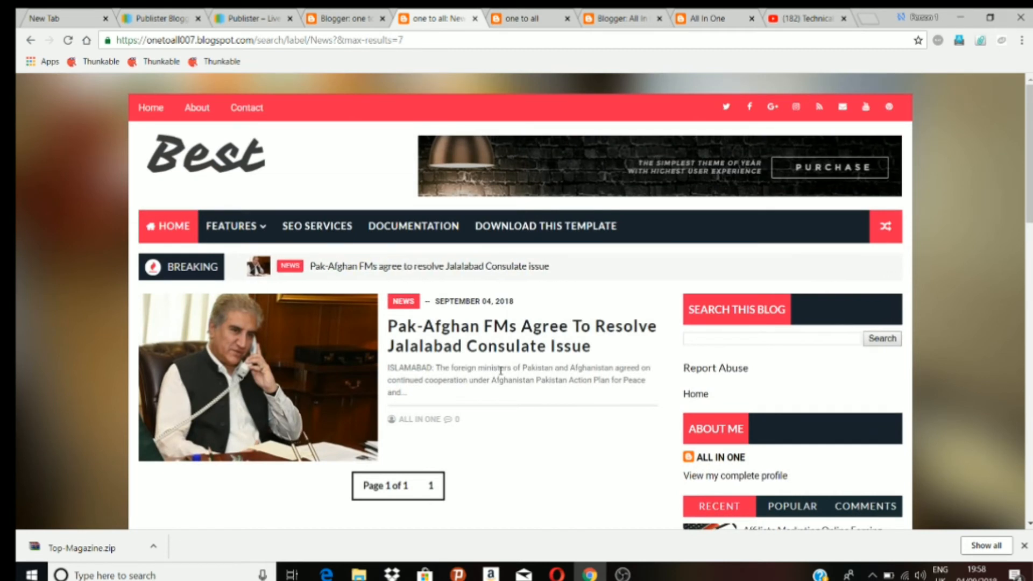
Return to the homepage of "one to all" and compare it with the customized All In One blog.
click(186, 176)
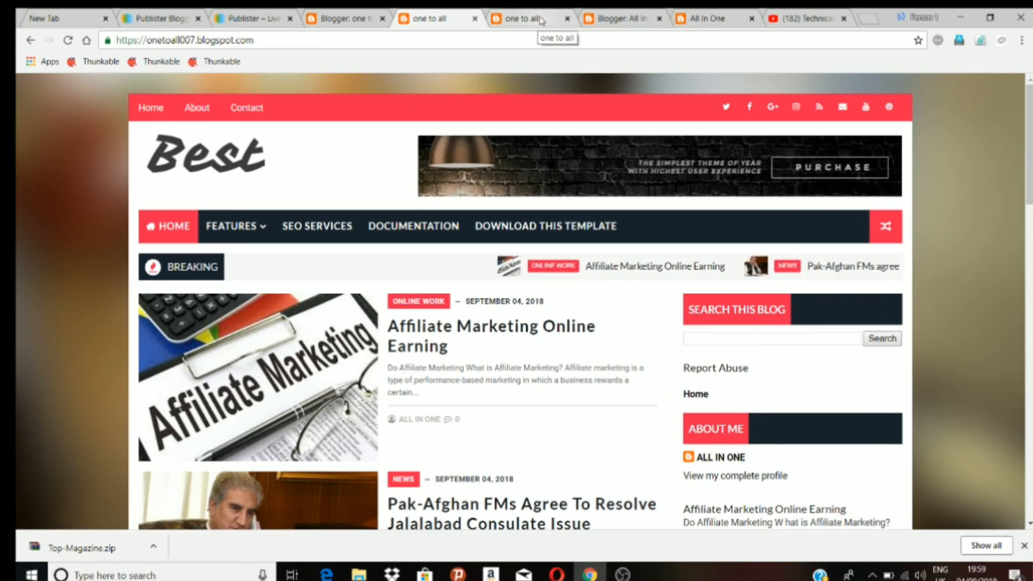
click(707, 19)
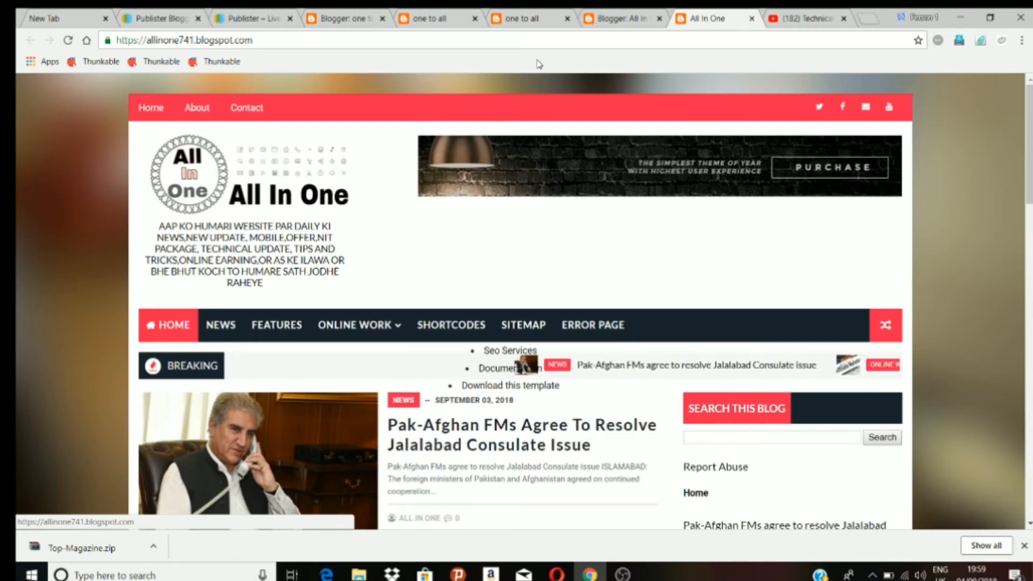
click(422, 19)
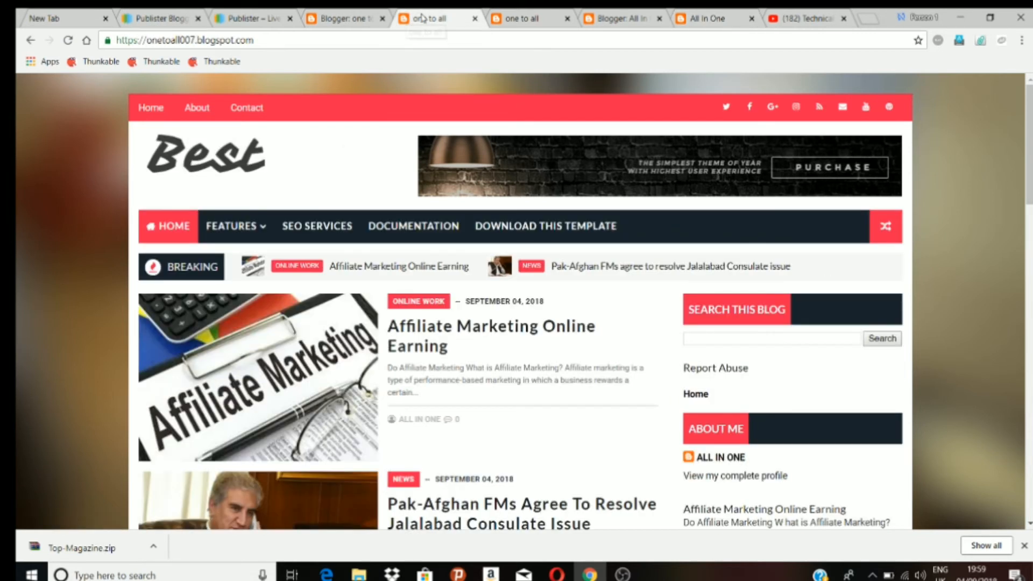
Open the Basic settings of the blog "one to all" in Blogger and review the publishing, HTTPS and permissions sections.
click(356, 16)
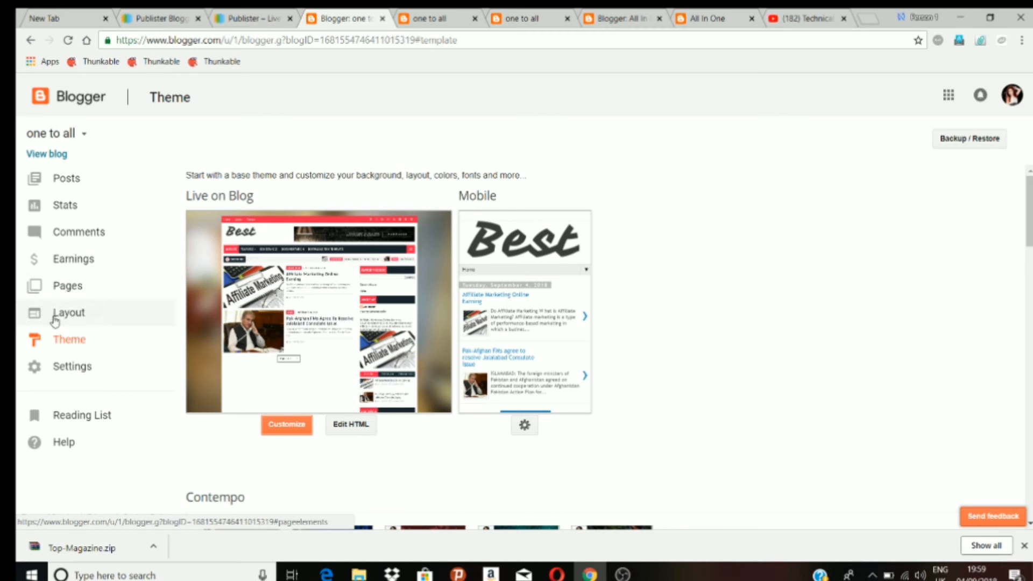
click(70, 372)
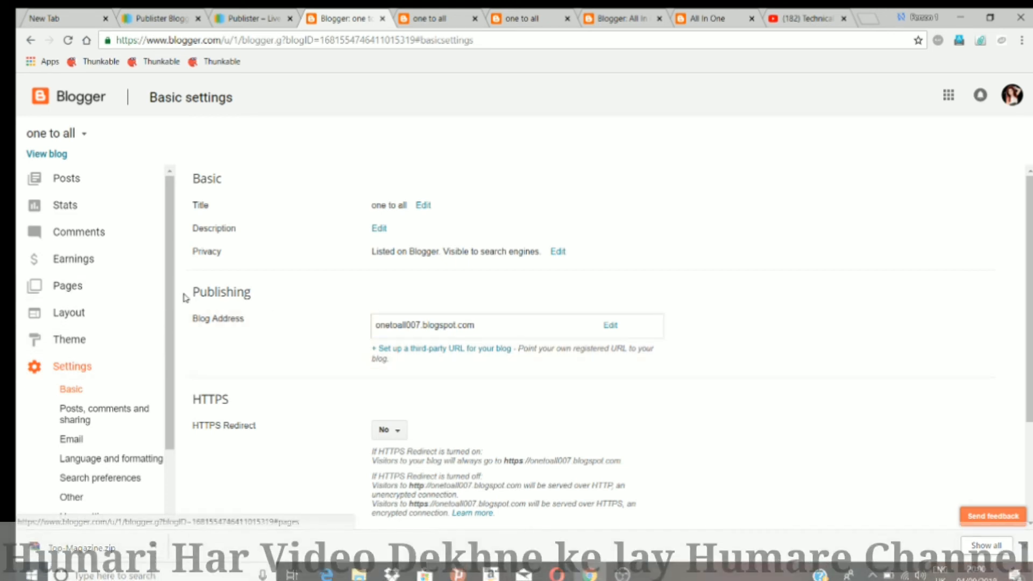
scroll(129, 399, down, 2)
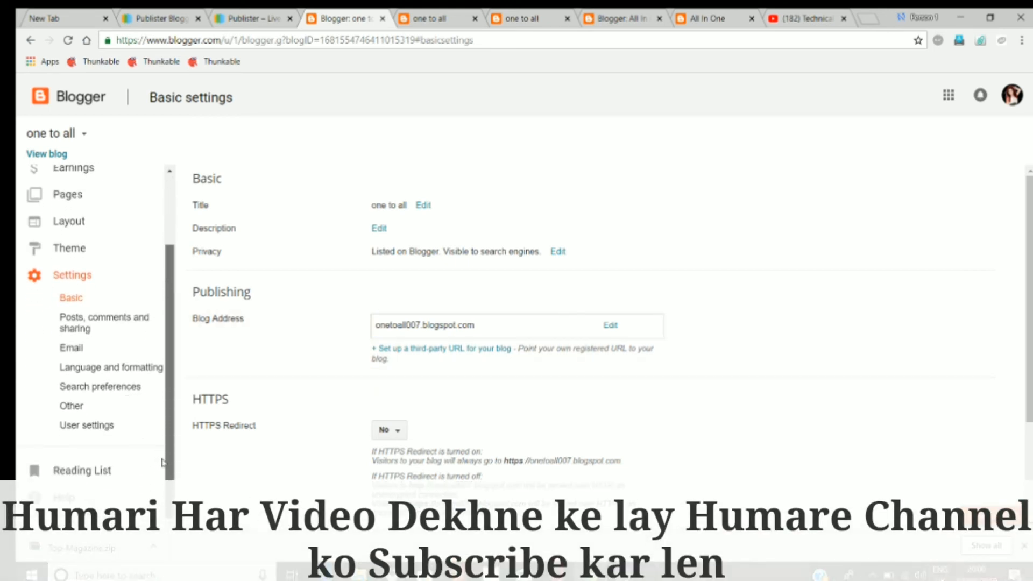
scroll(161, 462, up, 2)
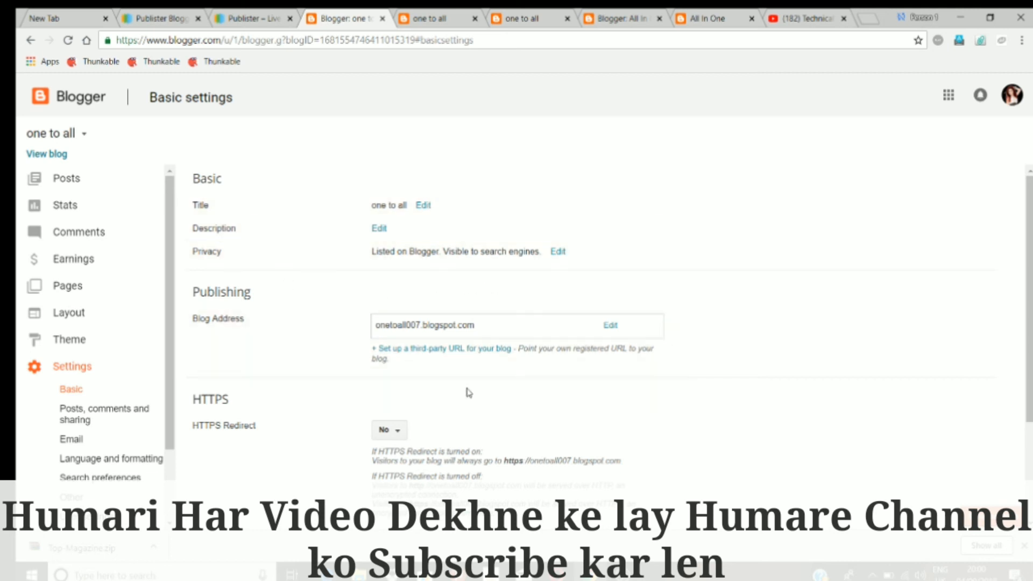
scroll(557, 407, down, 3)
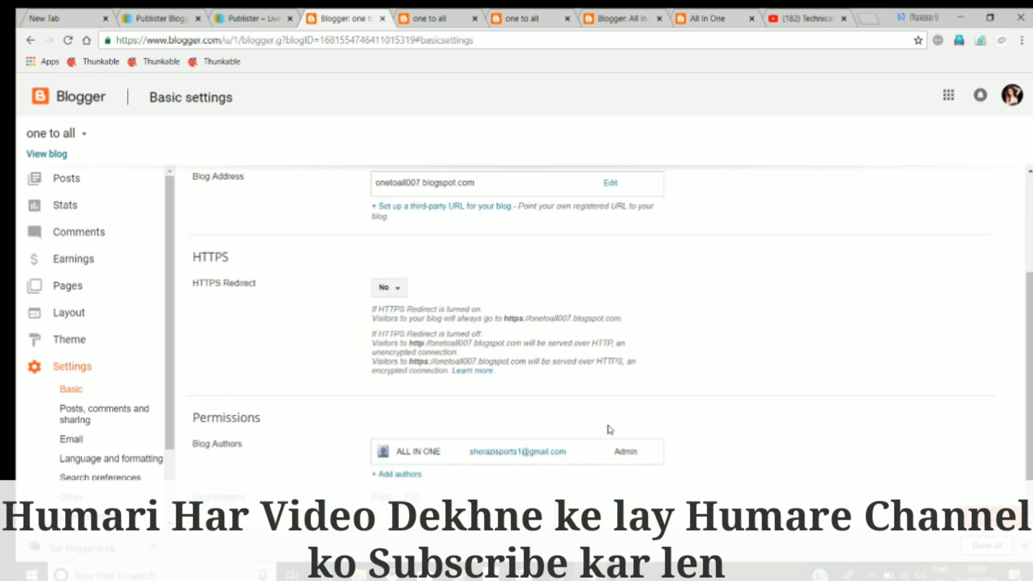